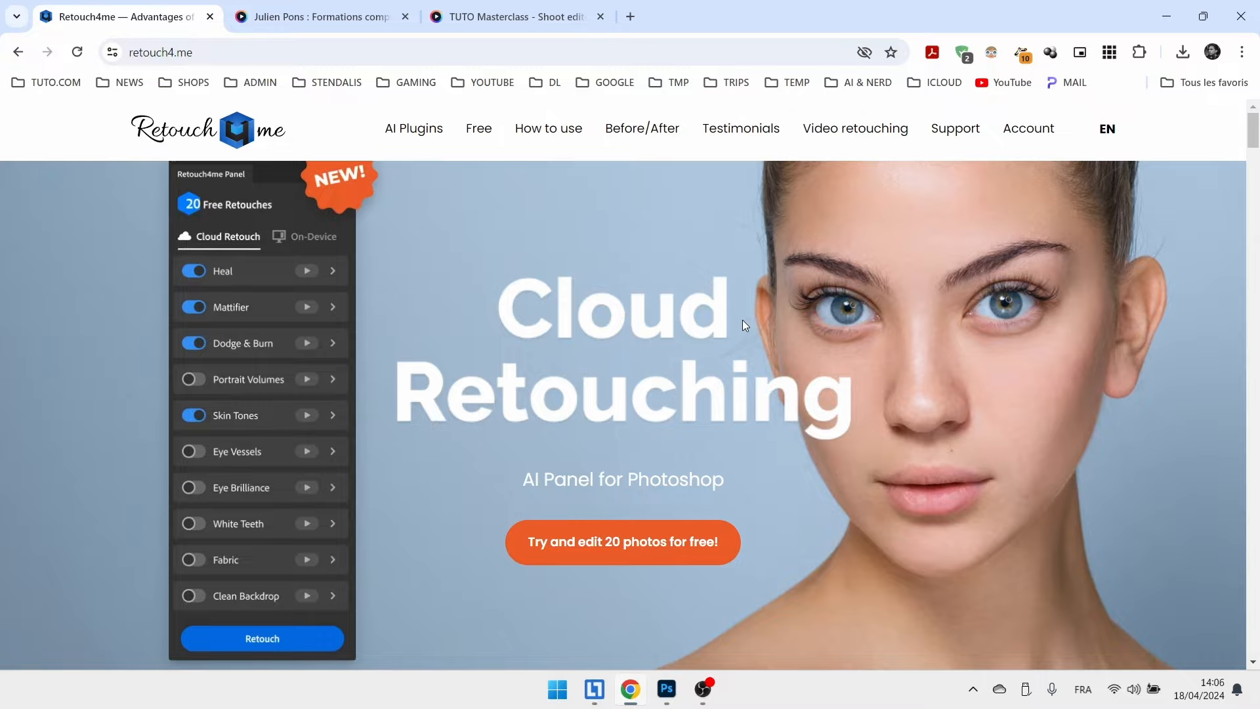
Look through the AI plugins offered on the Retouch4me home page, including Heal, Clean Backdrop and Skin Tone.
scroll(761, 354, down, 15)
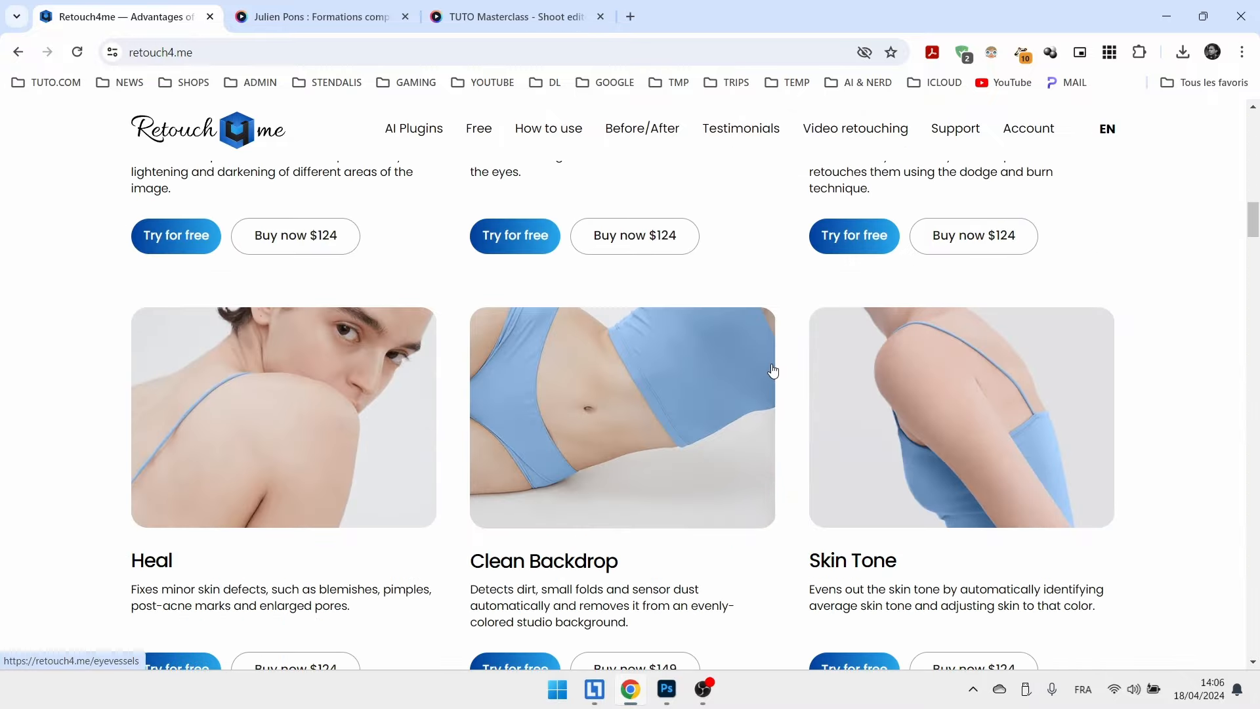
scroll(773, 372, down, 13)
mouse_move(1252, 287)
mouse_down()
mouse_move(1230, 562)
mouse_move(1237, 114)
mouse_up()
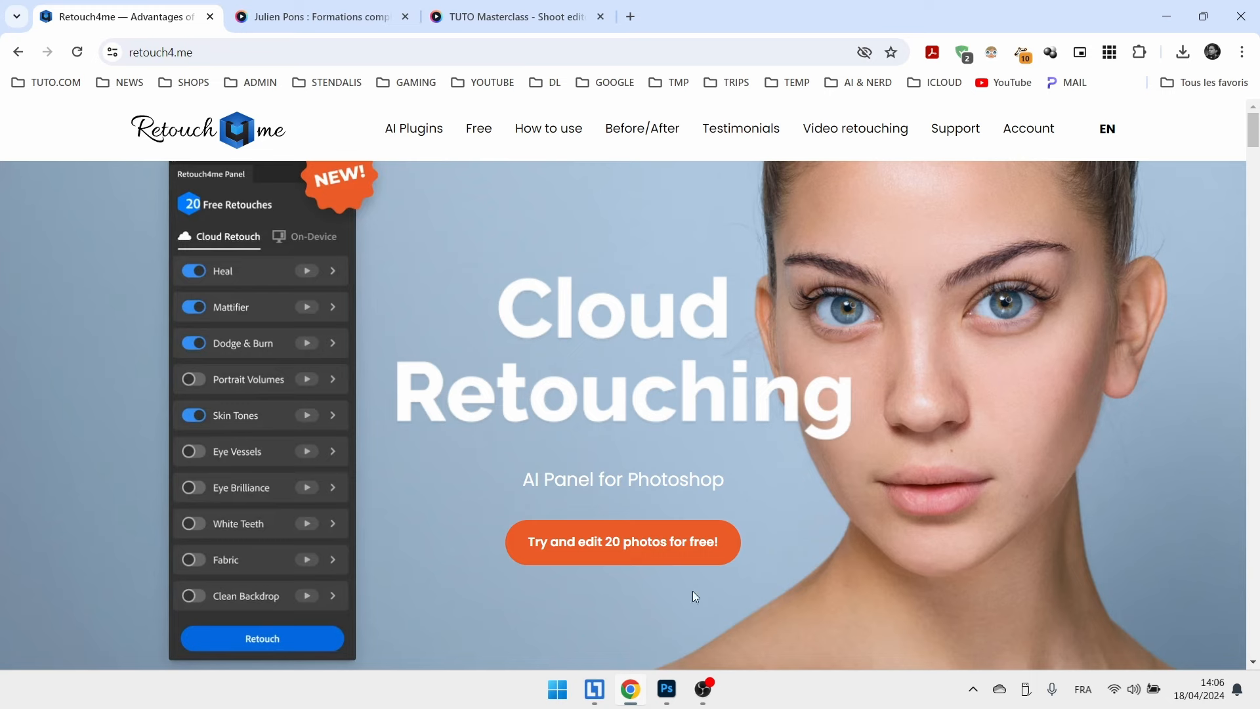
Switch to Photoshop and look through the three open photos, ending on the portrait _MG_1652.cr2.
click(667, 689)
click(160, 58)
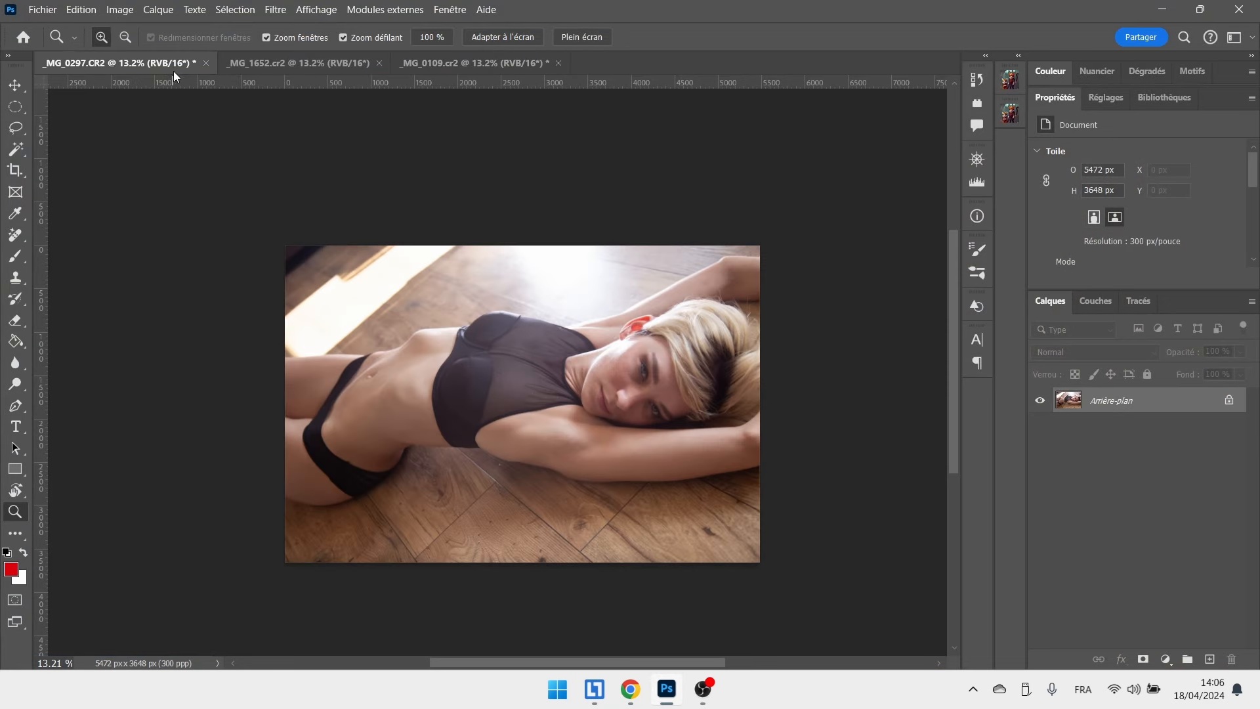
click(297, 62)
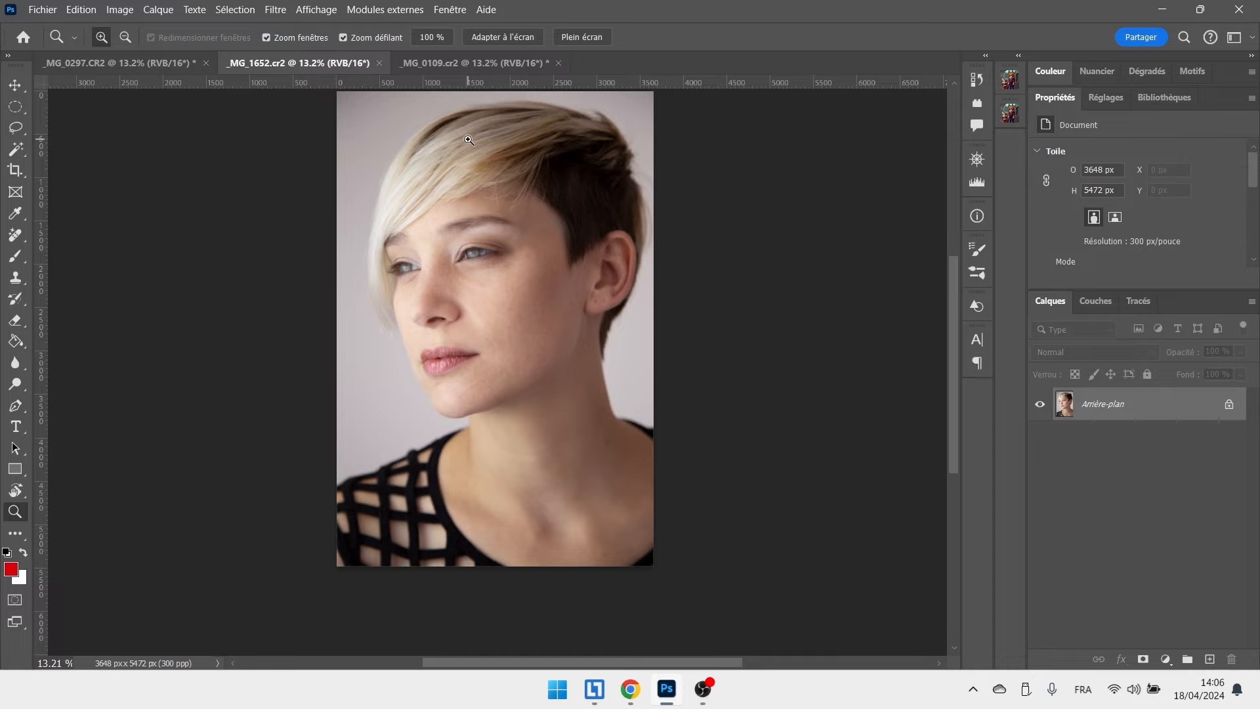
click(492, 64)
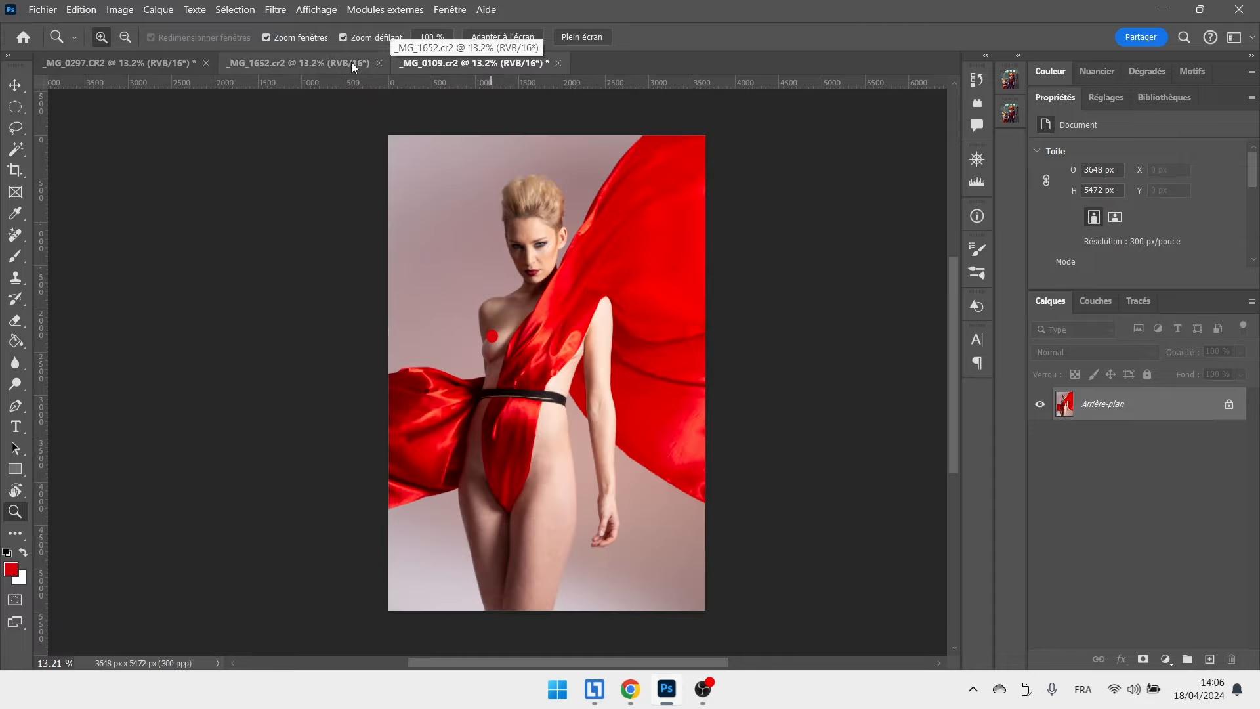
click(280, 62)
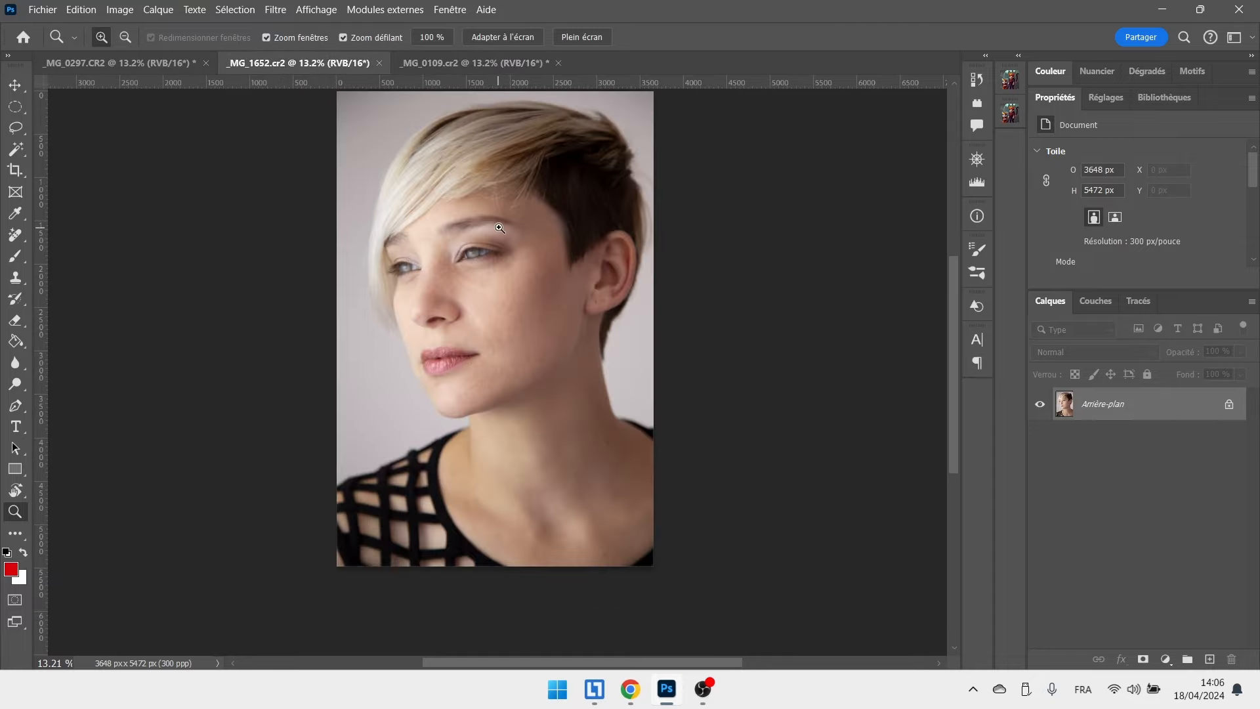
Open the Retouch4me Heal filter on the portrait _MG_1652.cr2.
drag(504, 227, 595, 282)
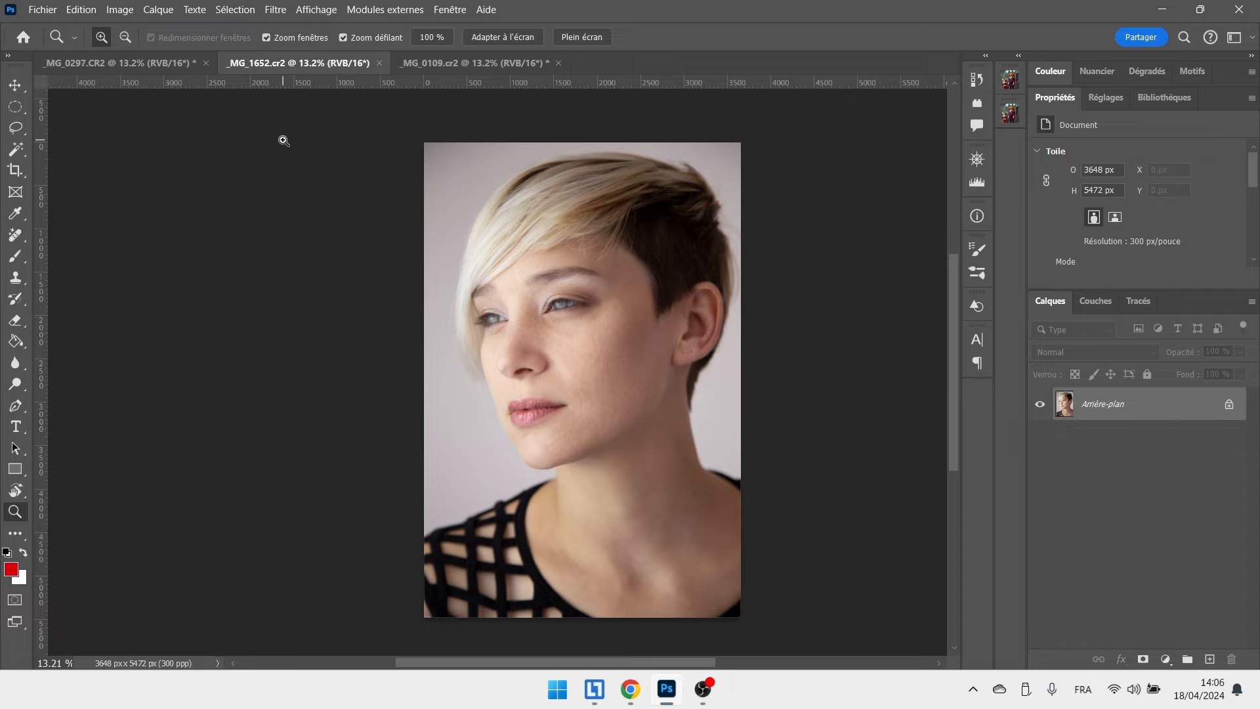
click(276, 9)
mouse_move(397, 414)
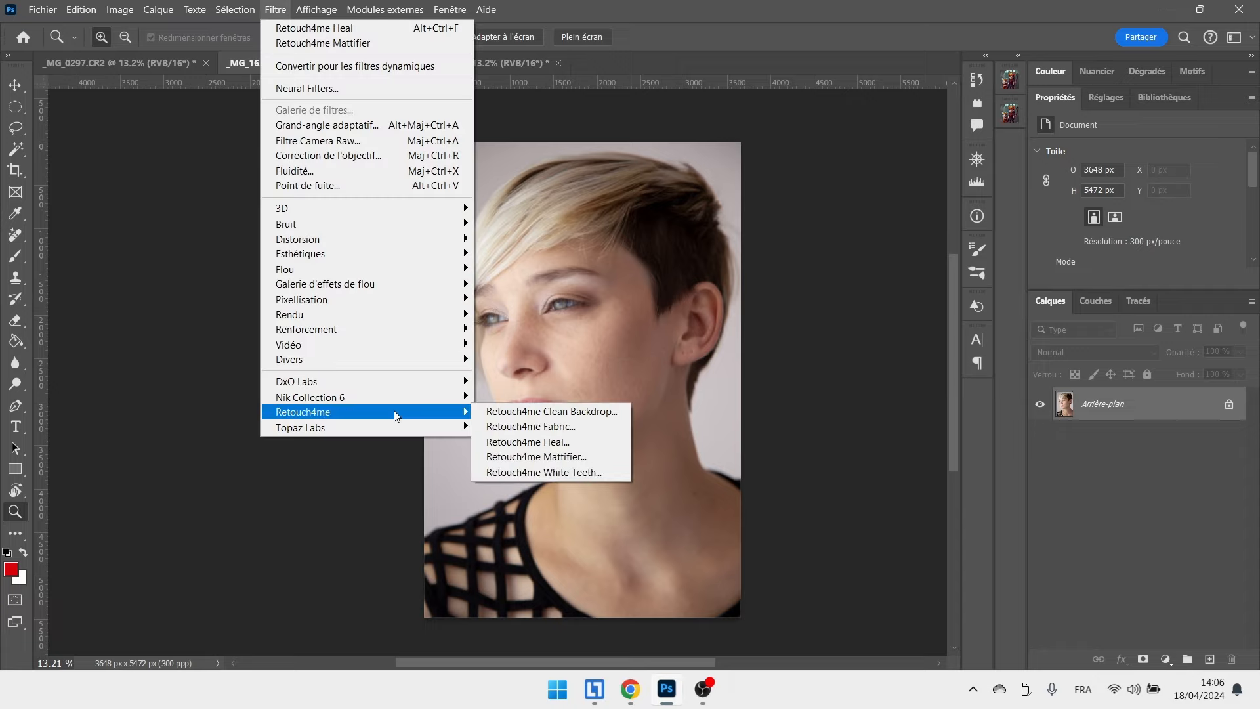
click(573, 442)
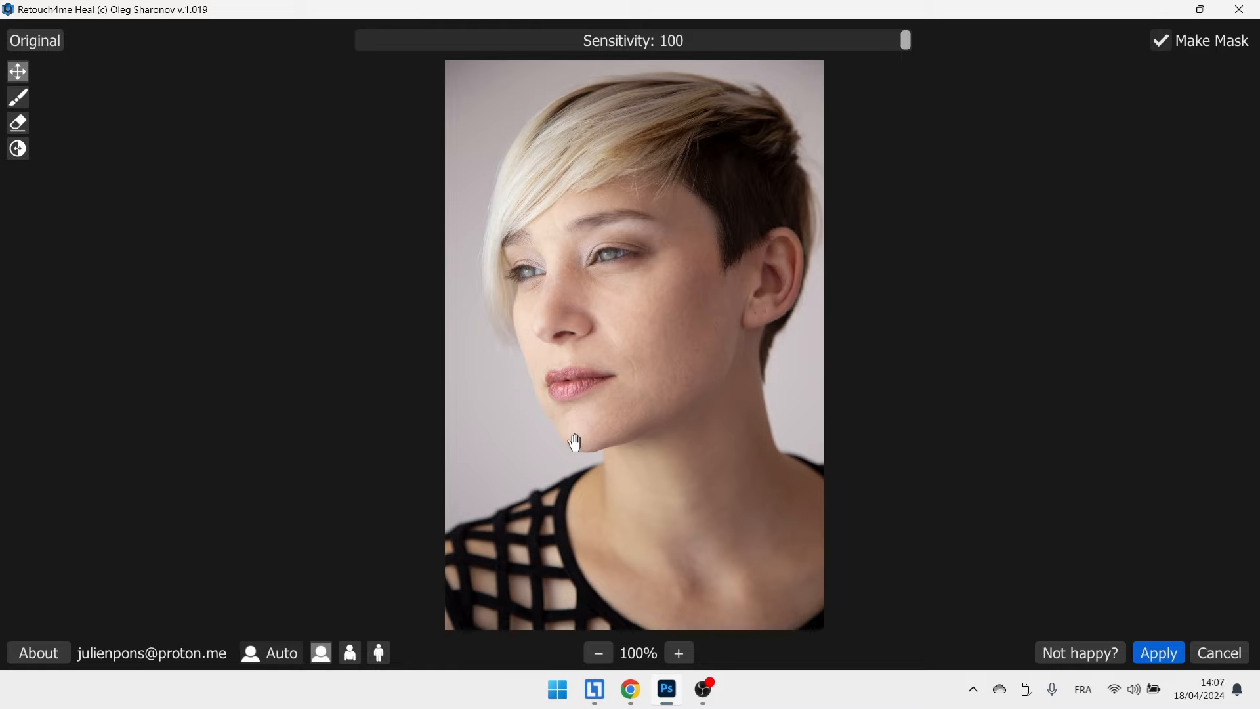
click(630, 689)
Compare the healed portrait with the original photo close up on the cheek, mouth and chin.
click(41, 41)
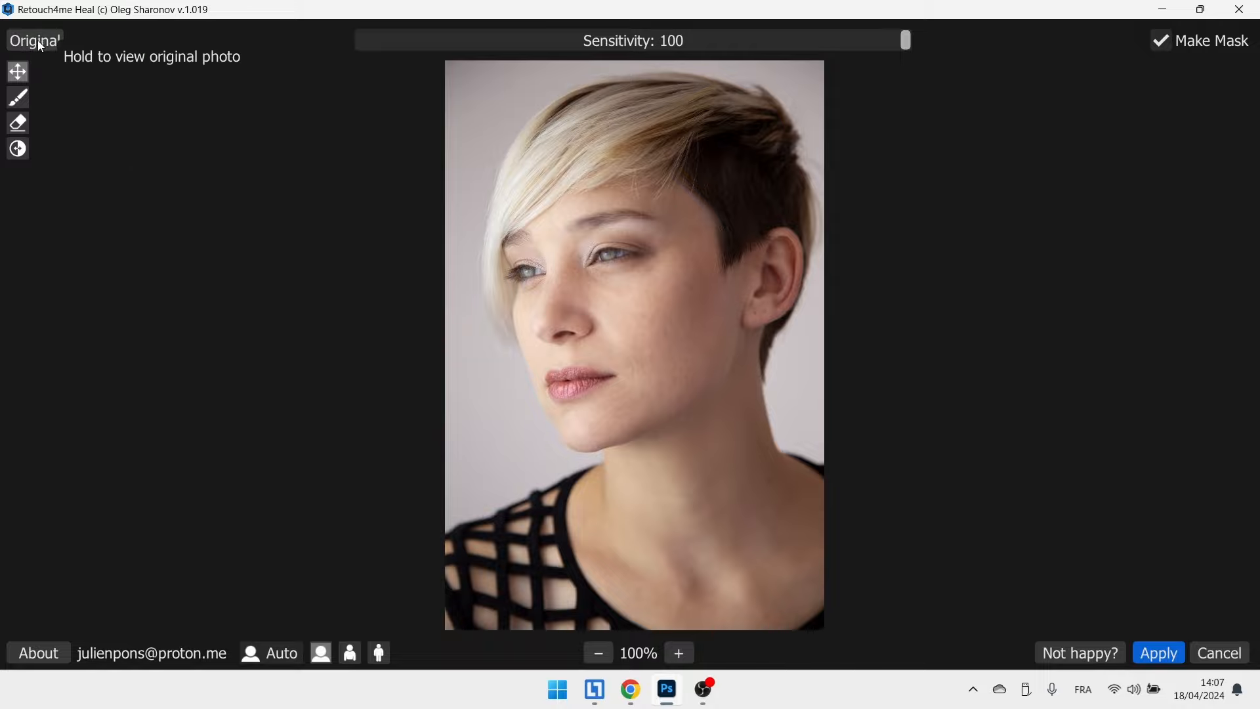
click(38, 40)
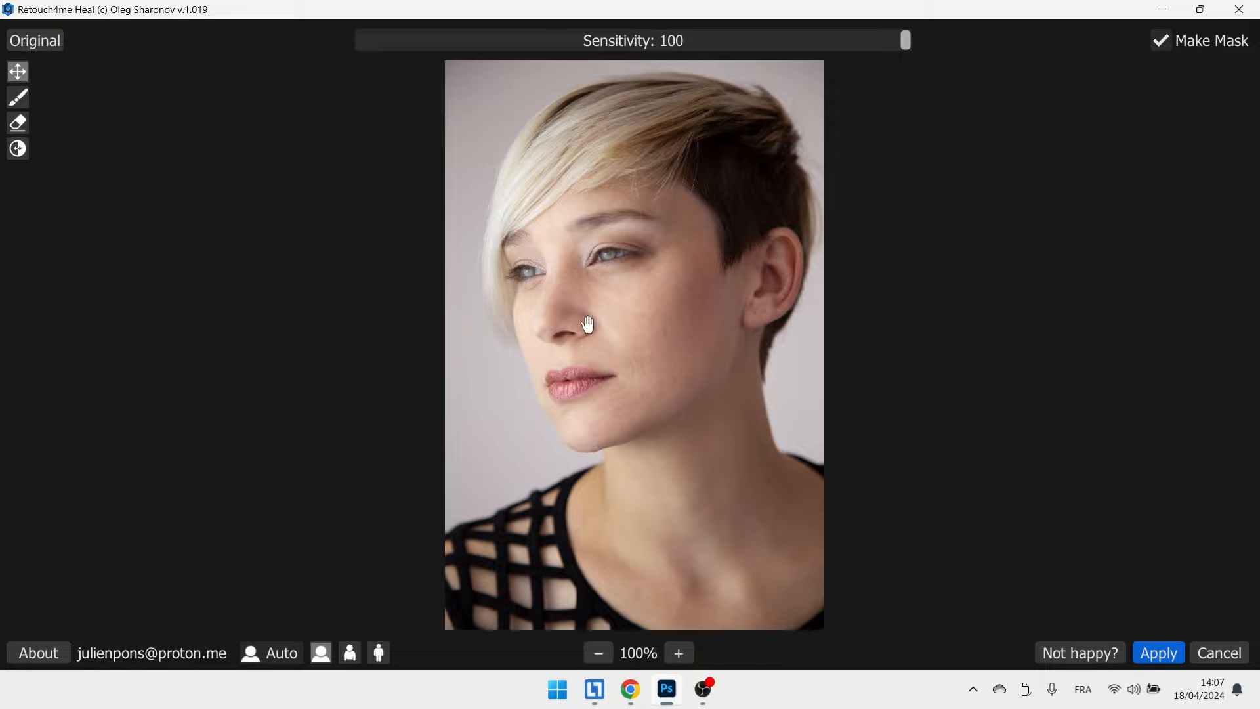
scroll(589, 324, up, 5)
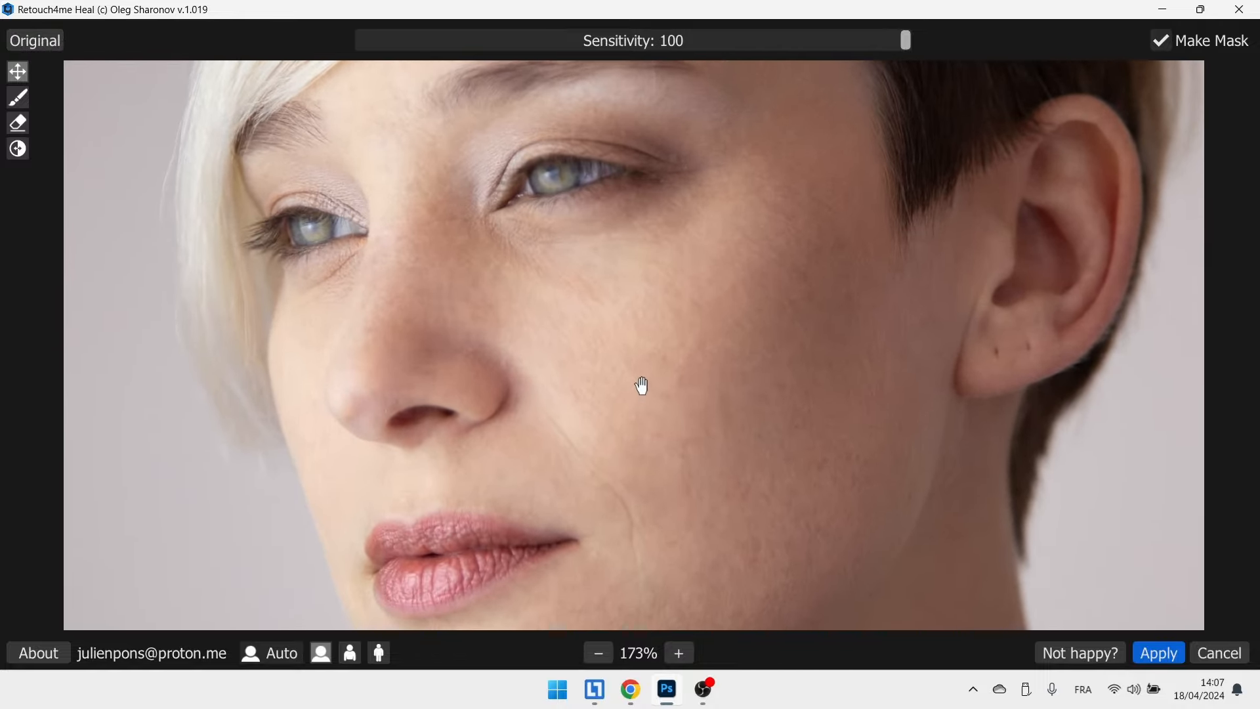
scroll(642, 386, up, 2)
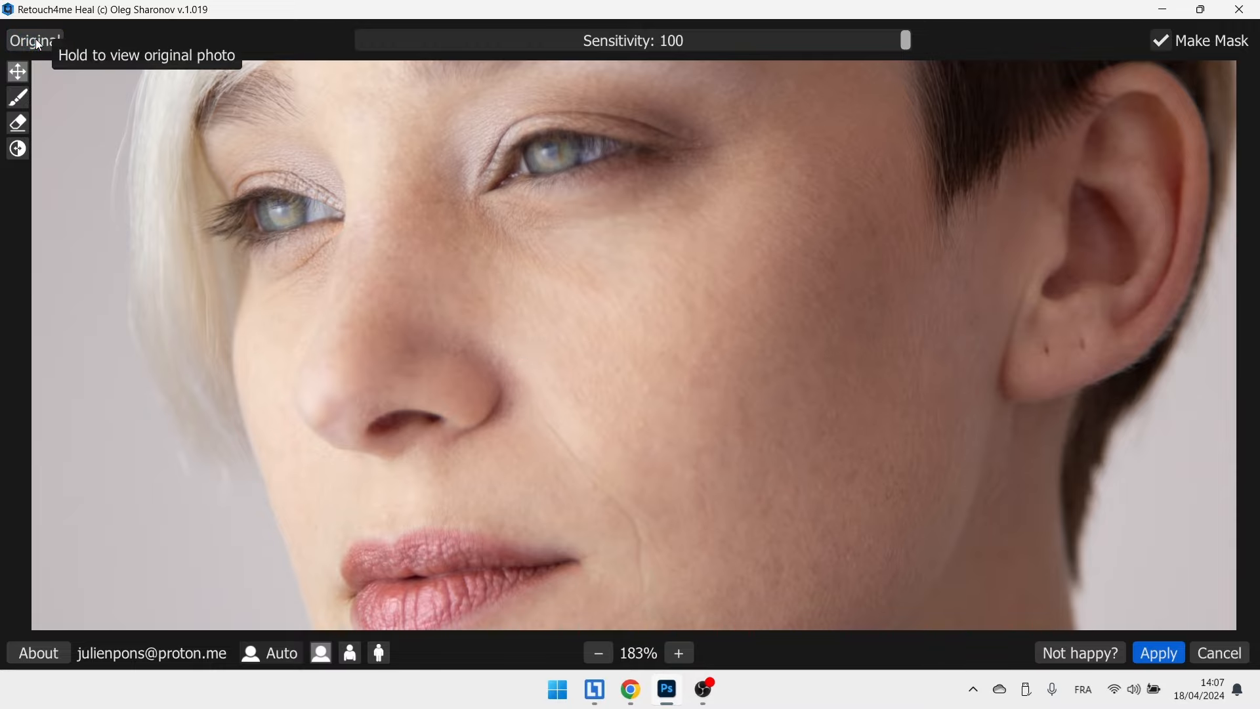
click(36, 40)
drag(506, 365, 600, 129)
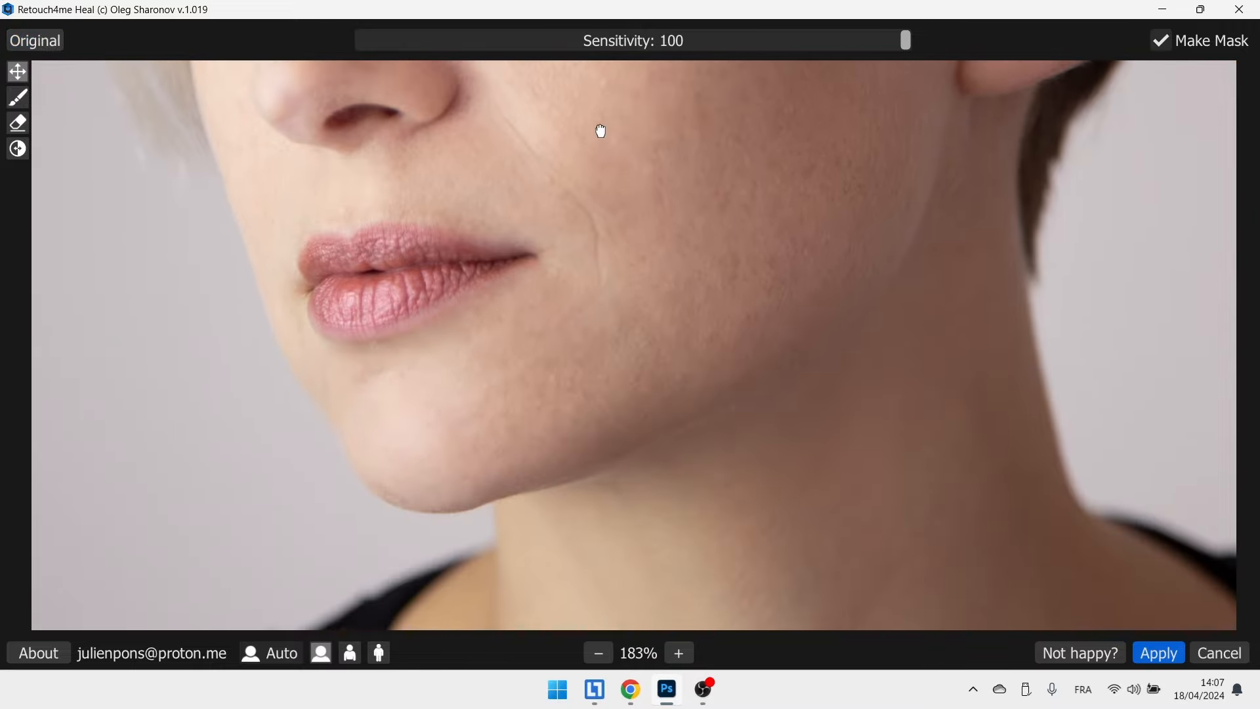
click(33, 44)
drag(329, 239, 422, 459)
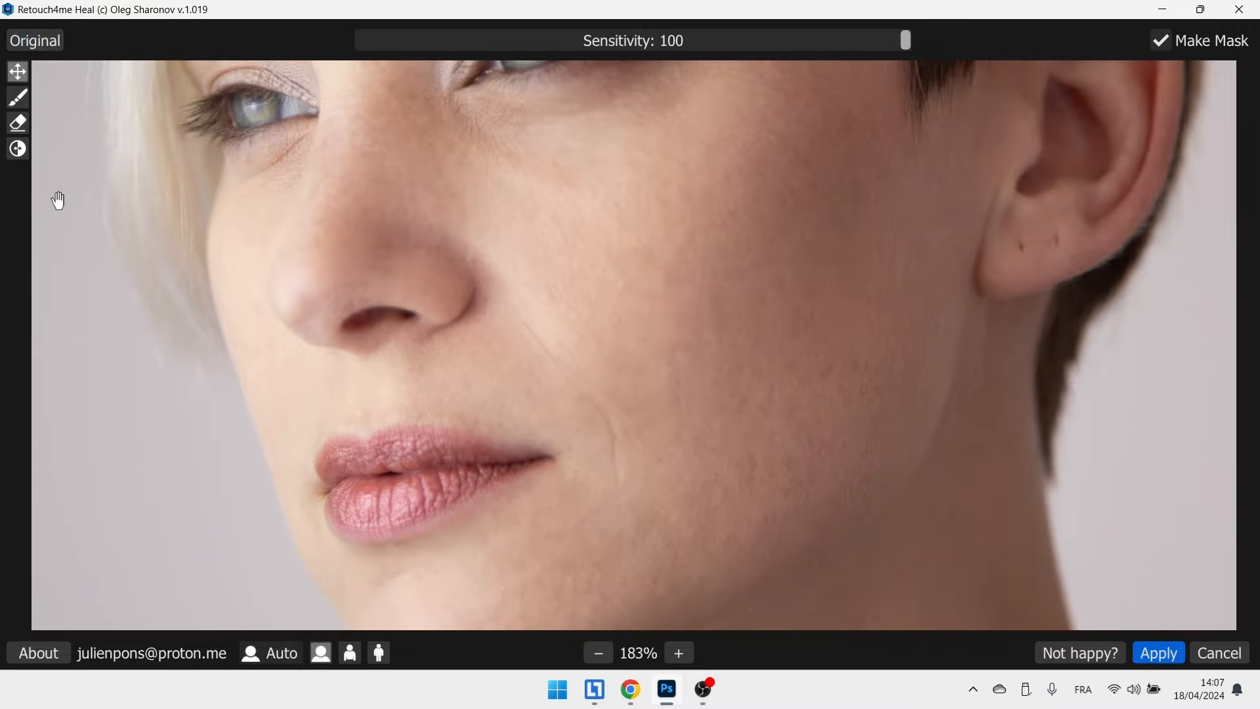
Show the Heal mask and erase the detected spot on the bridge of the nose with the size 10 eraser.
click(18, 98)
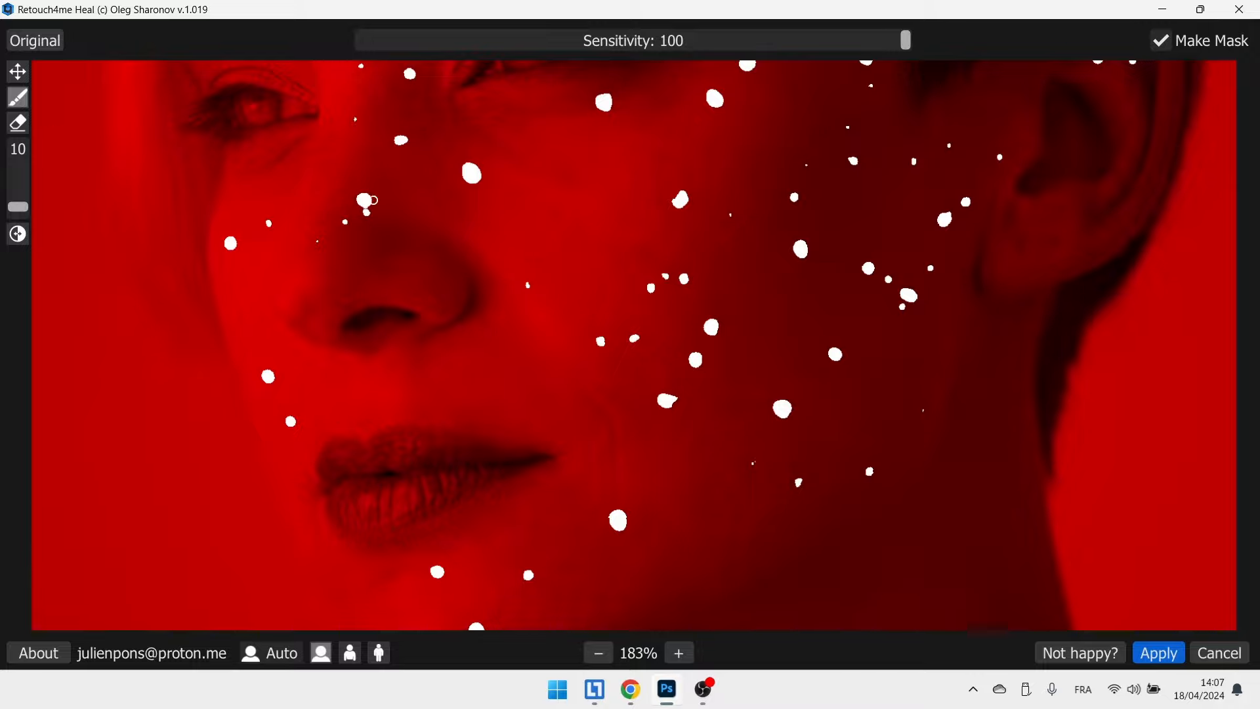
click(18, 123)
drag(366, 203, 363, 200)
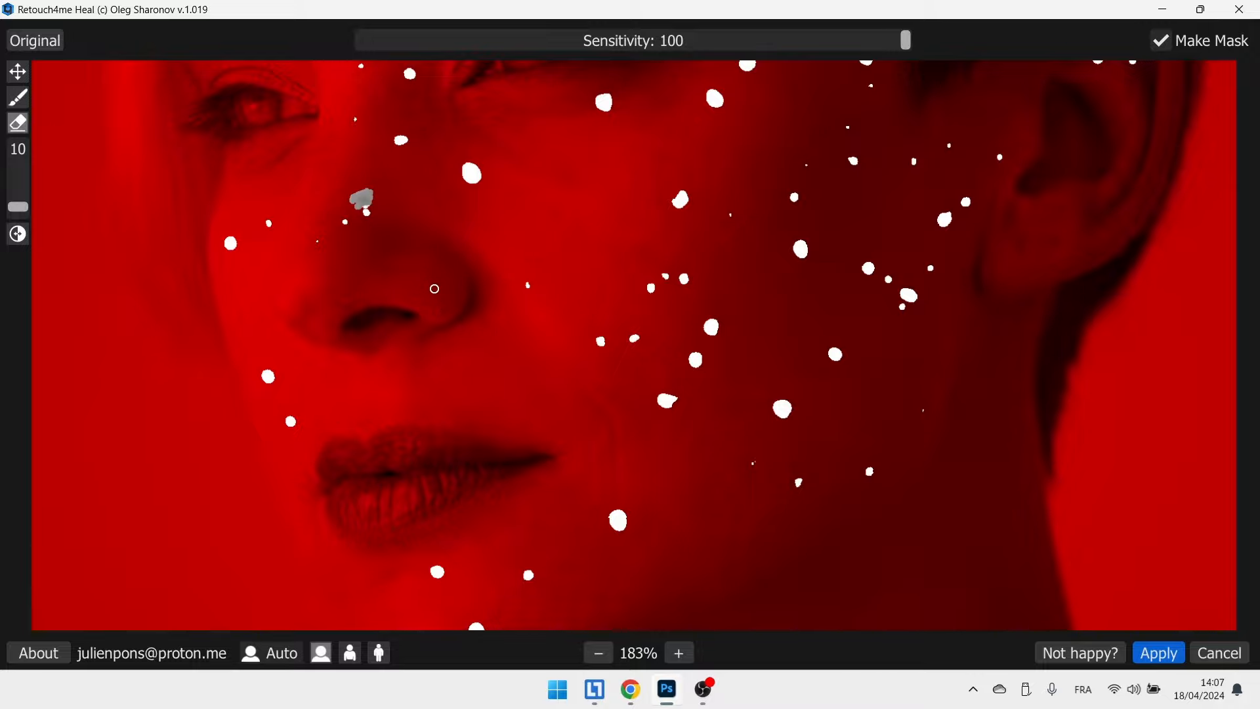
key(m)
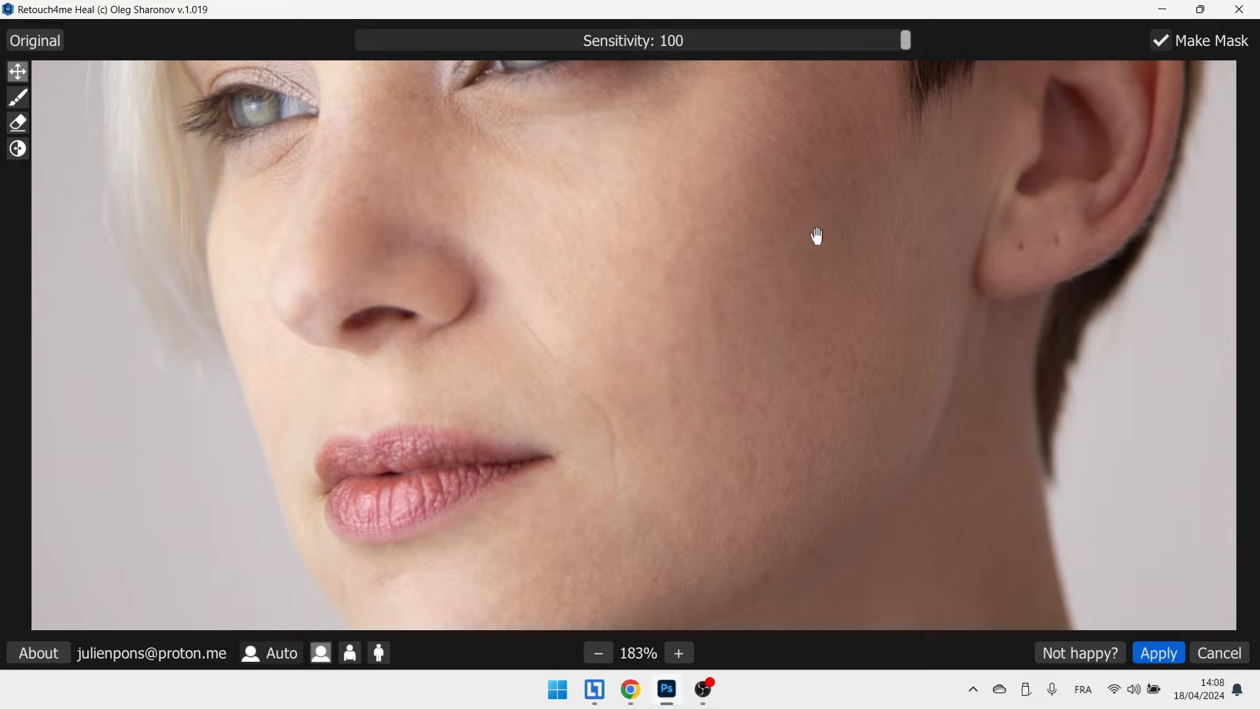
Compare the neck, chest and face with the original photo, and close the Heal filter without applying it.
click(1021, 248)
click(40, 50)
drag(483, 478, 433, 6)
click(38, 43)
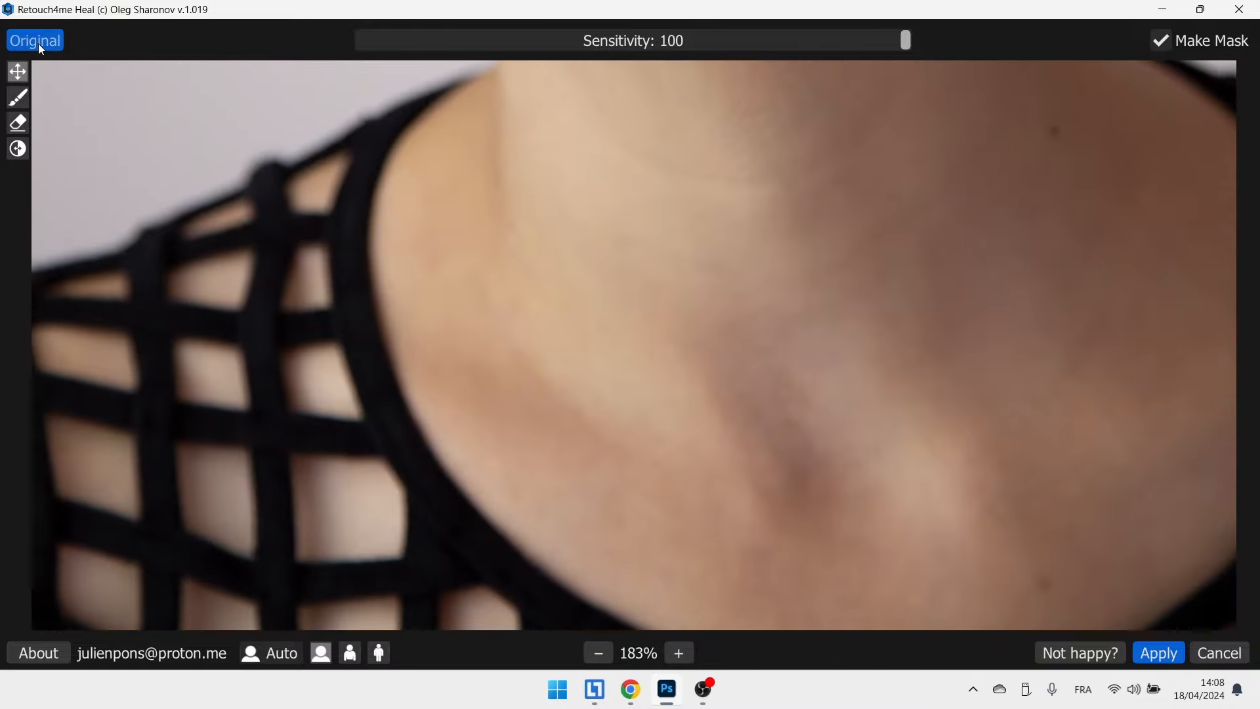
click(38, 45)
click(40, 40)
drag(700, 202, 659, 418)
drag(643, 261, 679, 360)
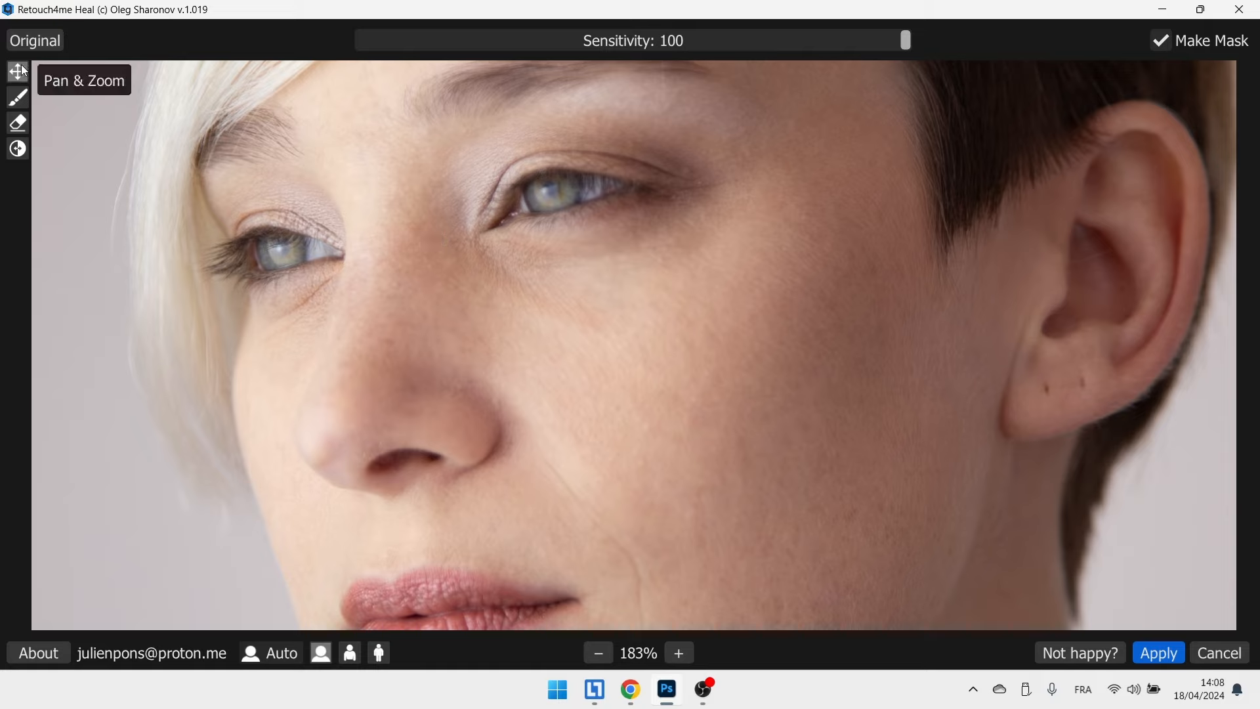
click(35, 44)
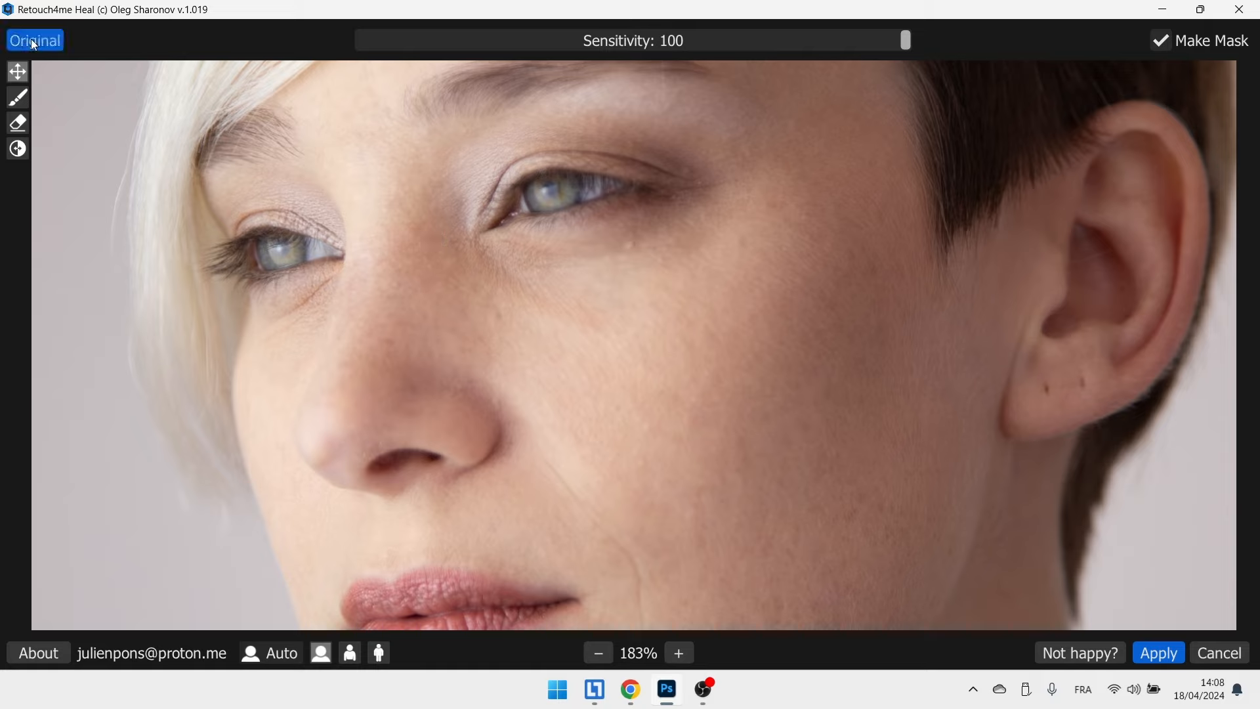
click(1221, 653)
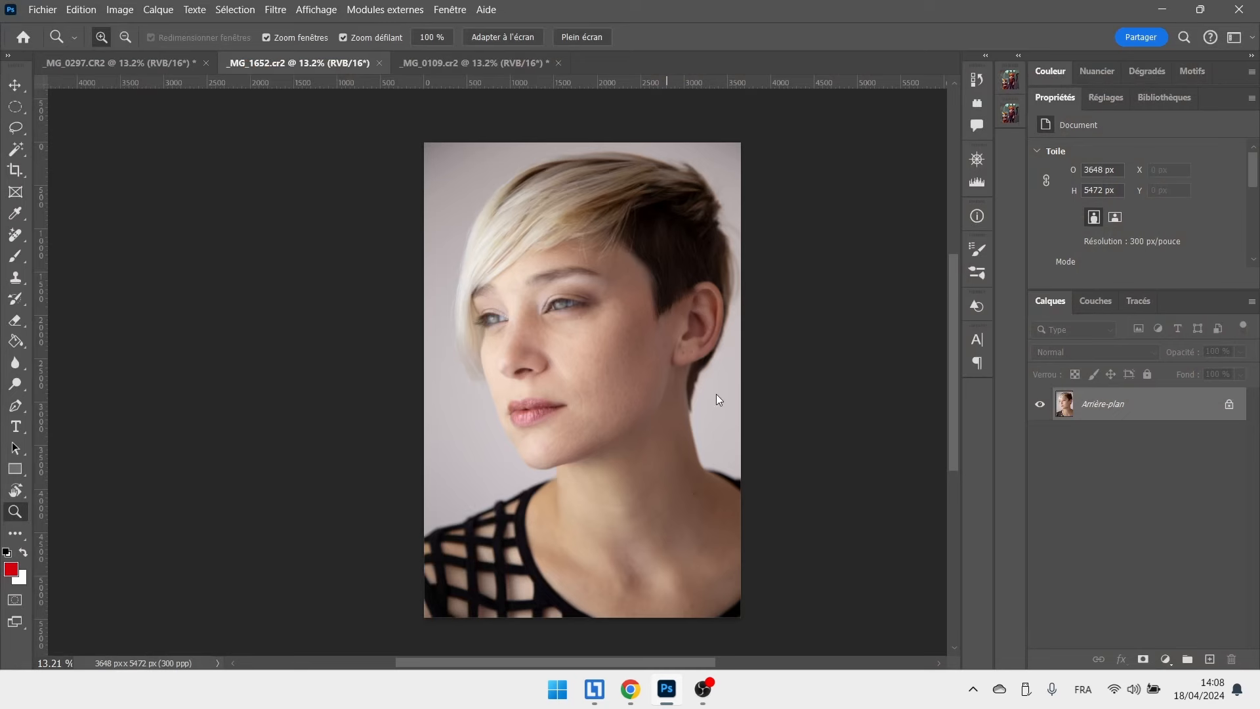
Open the Retouch4me Heal filter on _MG_0297.CR2 and set its detection to full body.
click(159, 66)
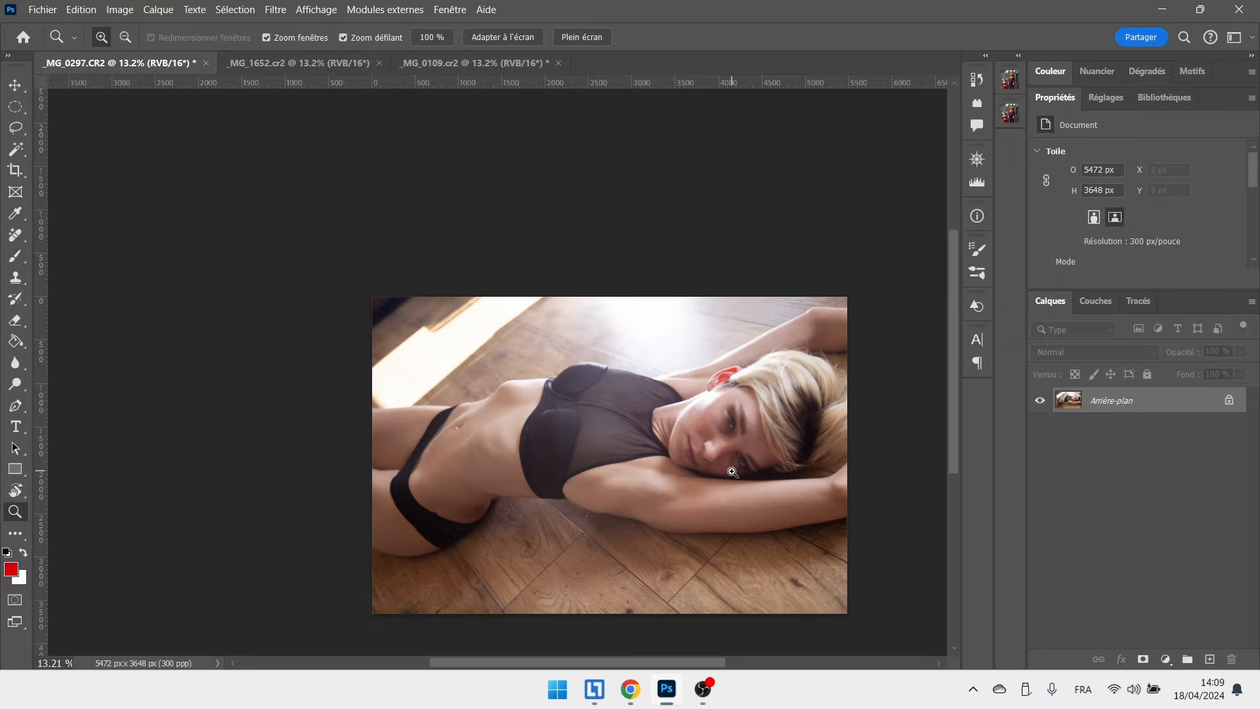
drag(739, 477, 841, 421)
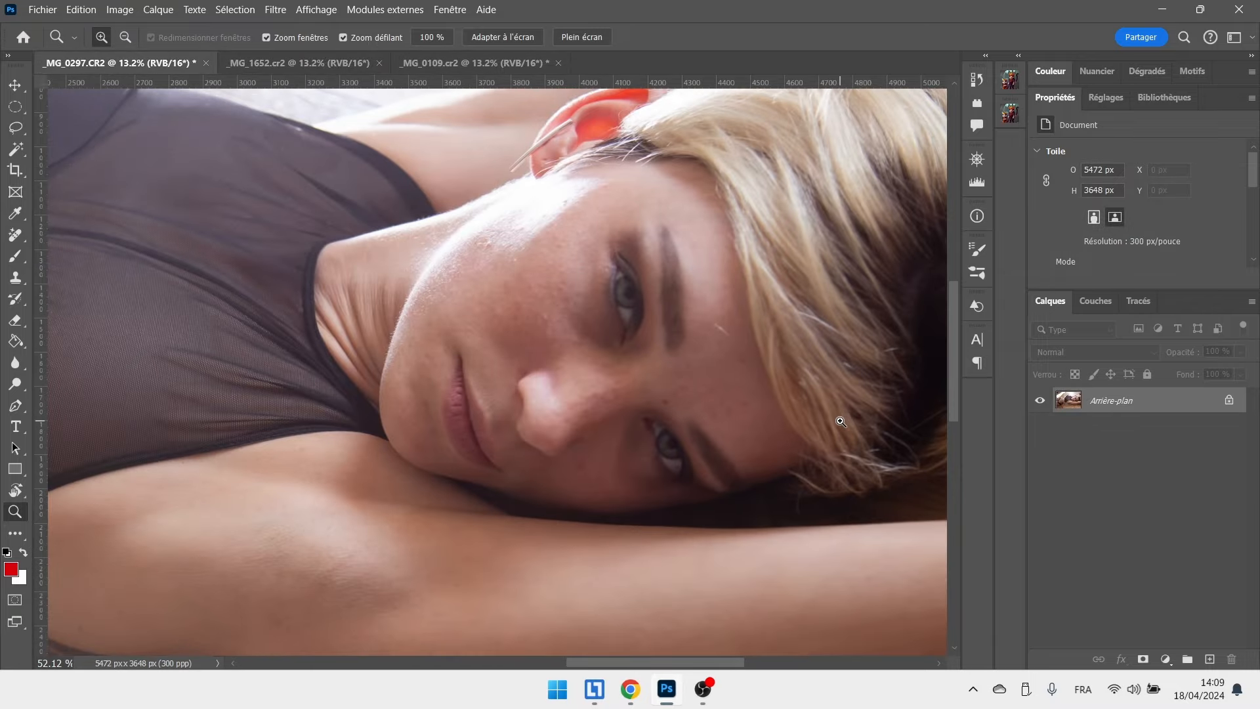
click(275, 9)
mouse_move(394, 412)
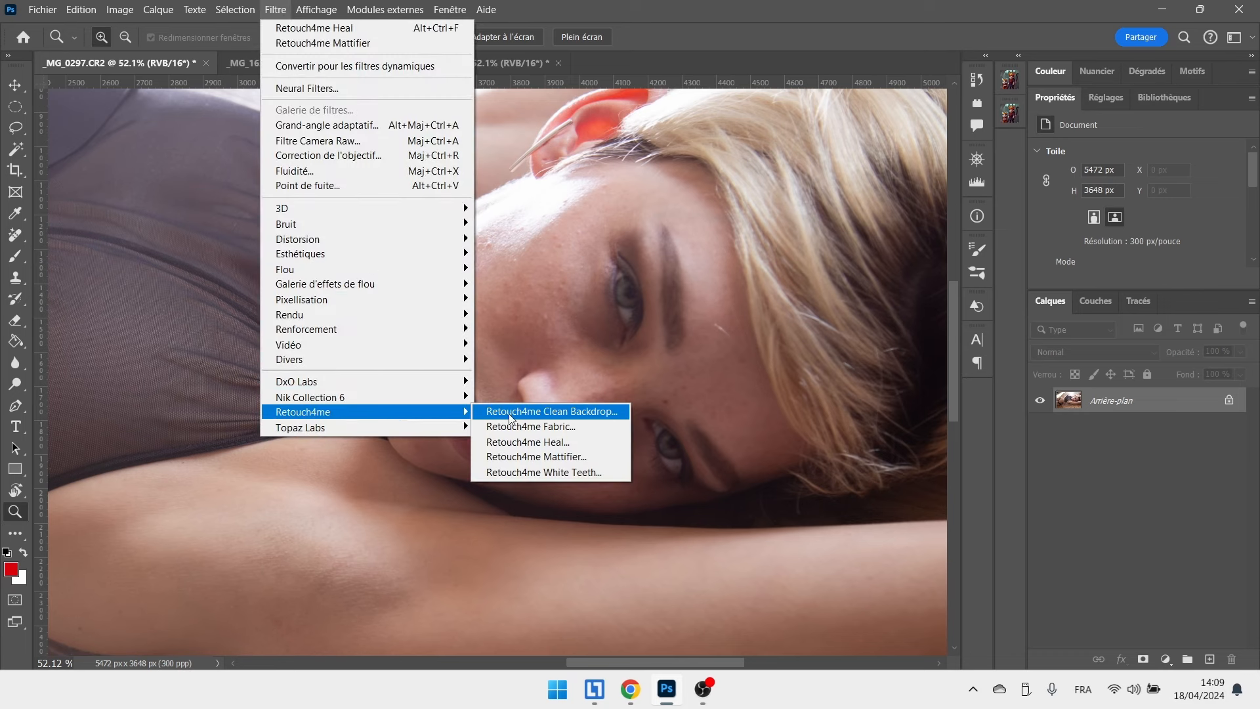
click(537, 441)
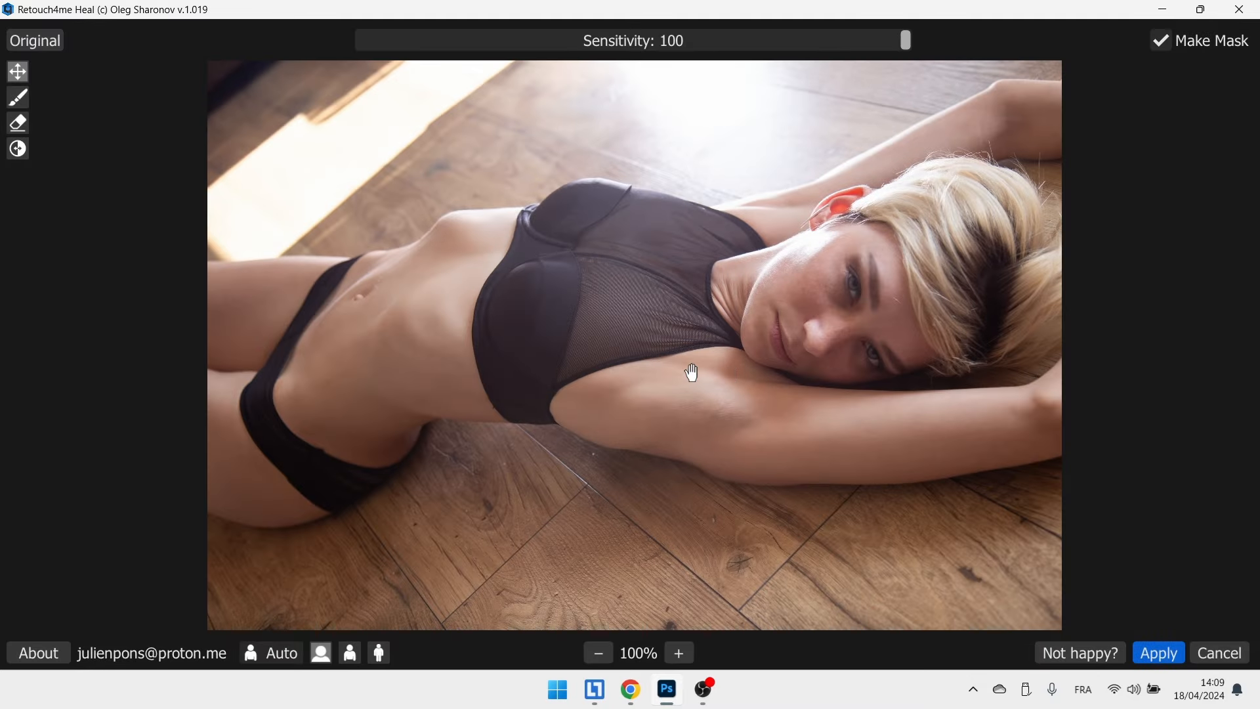
click(380, 655)
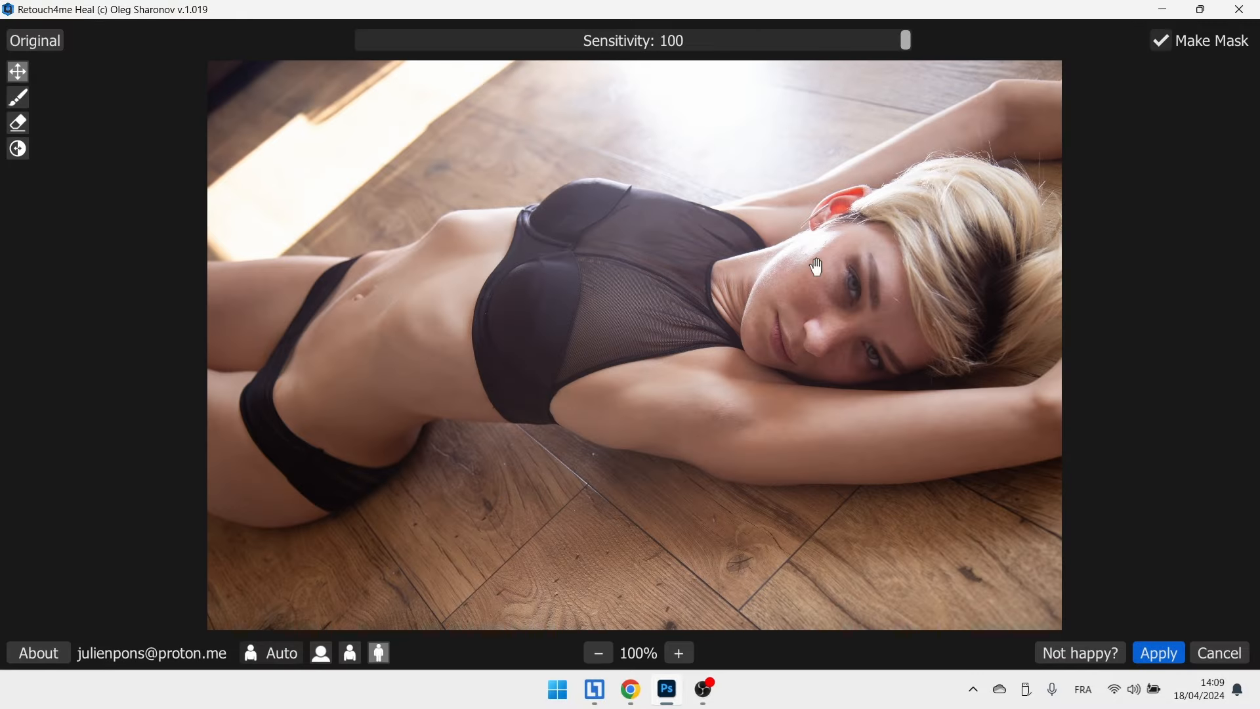
Examine the Heal mask over the face and compare the retouched skin with the original photo.
scroll(875, 315, up, 2)
scroll(1030, 319, up, 4)
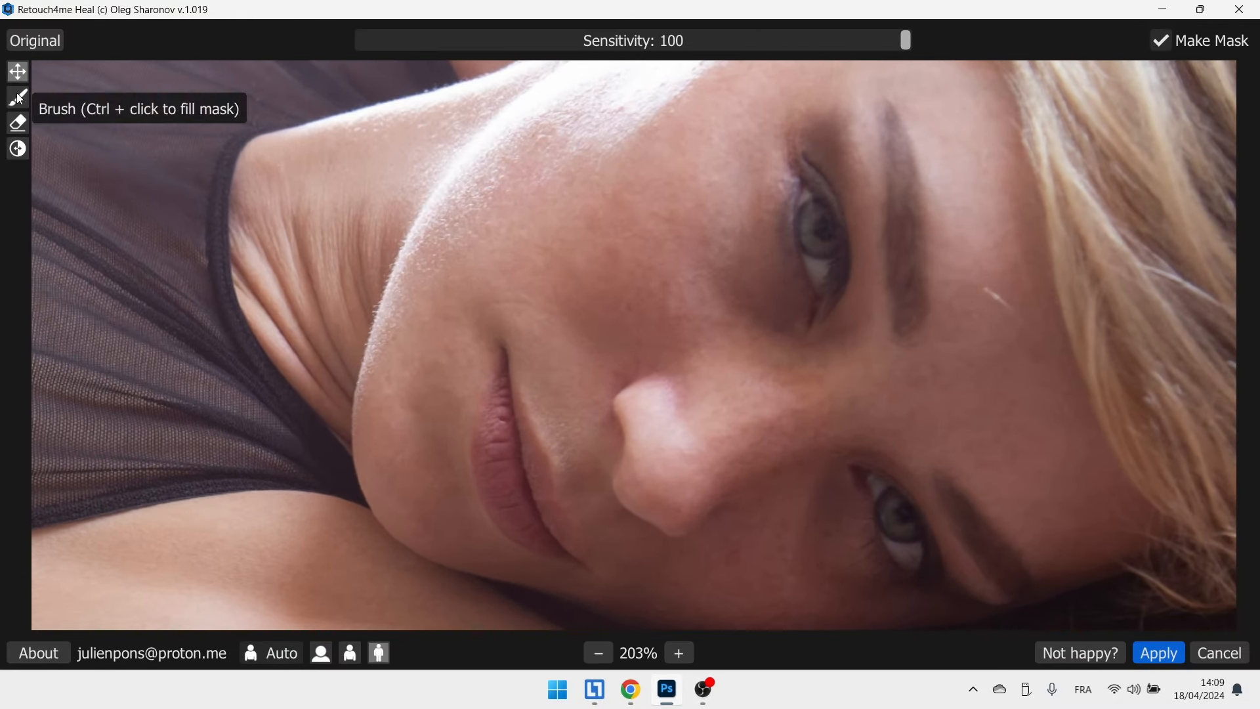
click(19, 99)
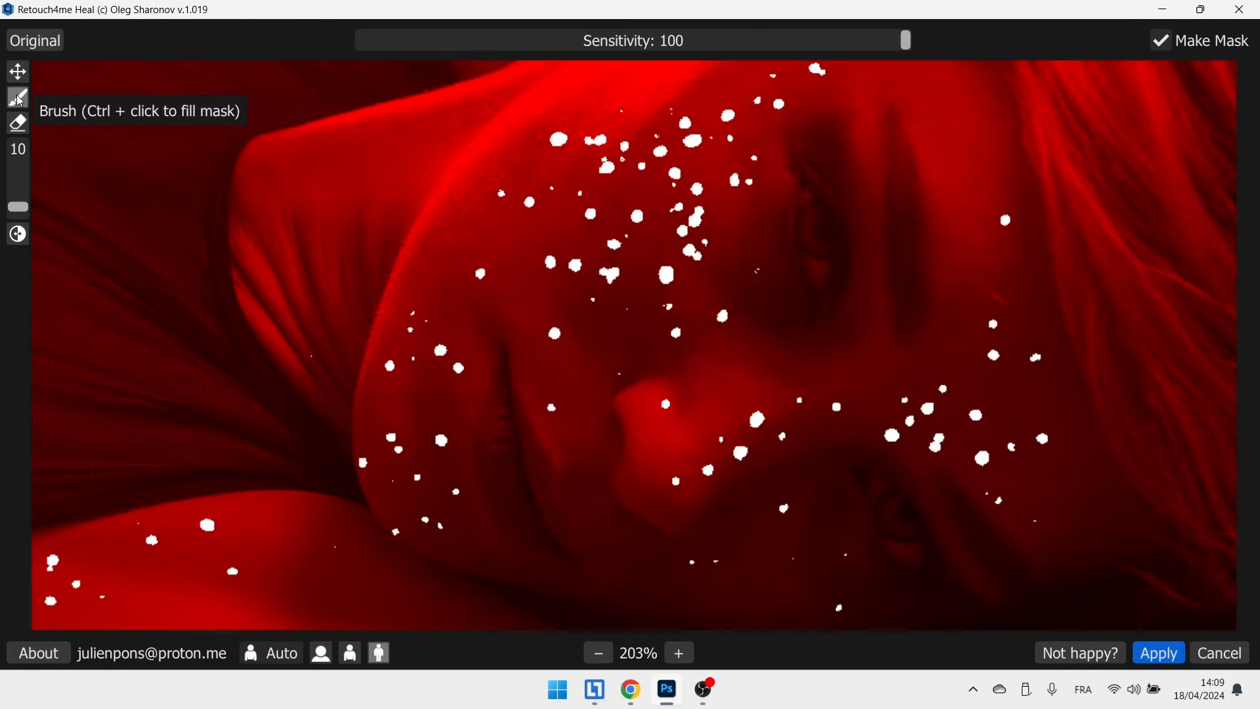
click(17, 72)
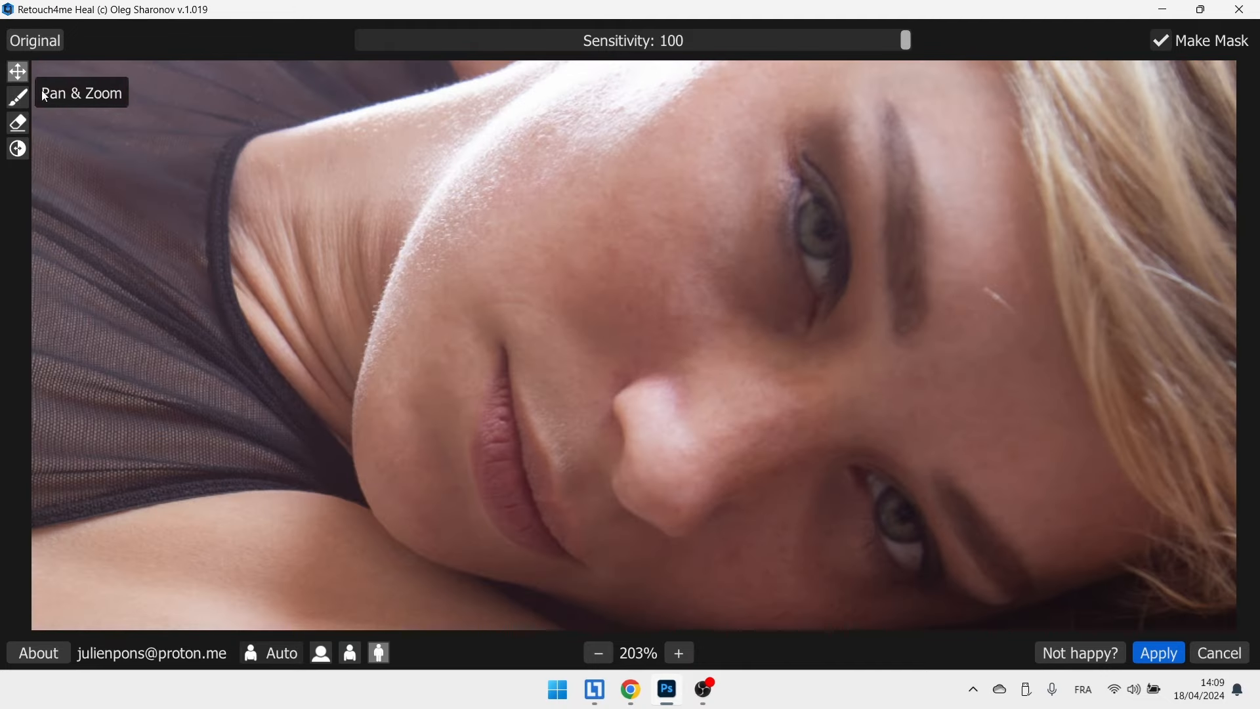
click(40, 39)
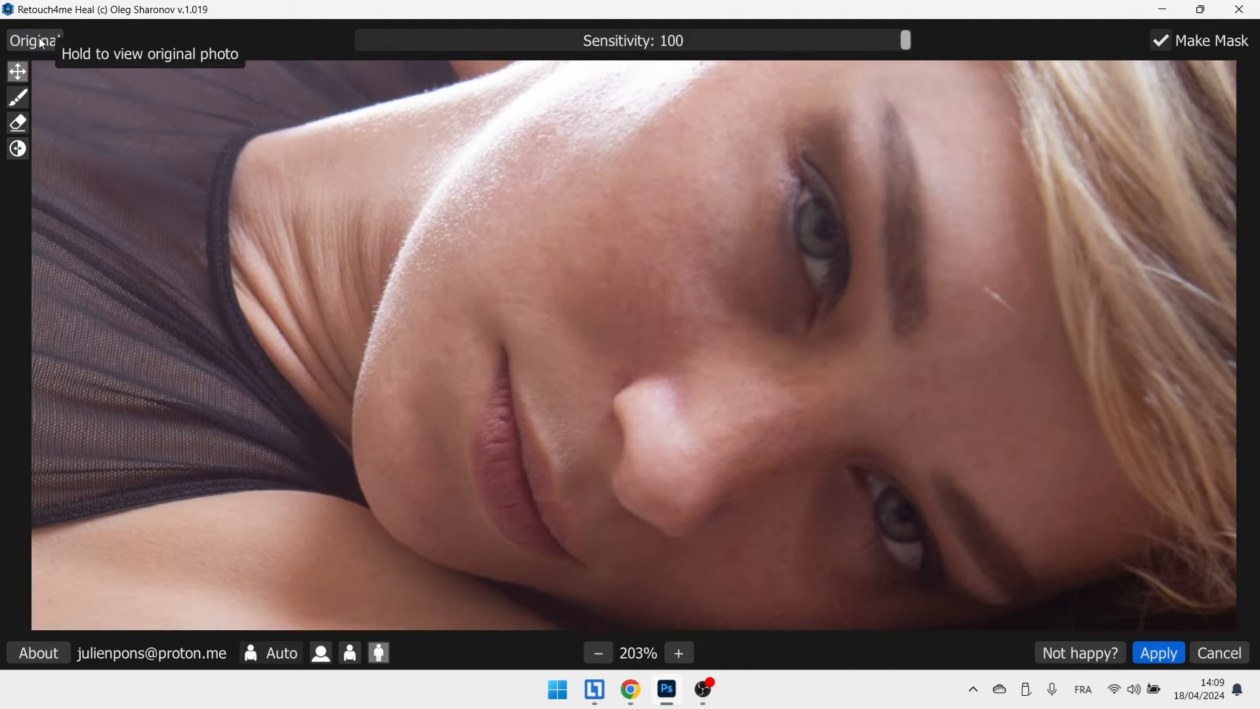
Compare the retouched skin on the belly and hips with the original photo.
scroll(425, 304, down, 10)
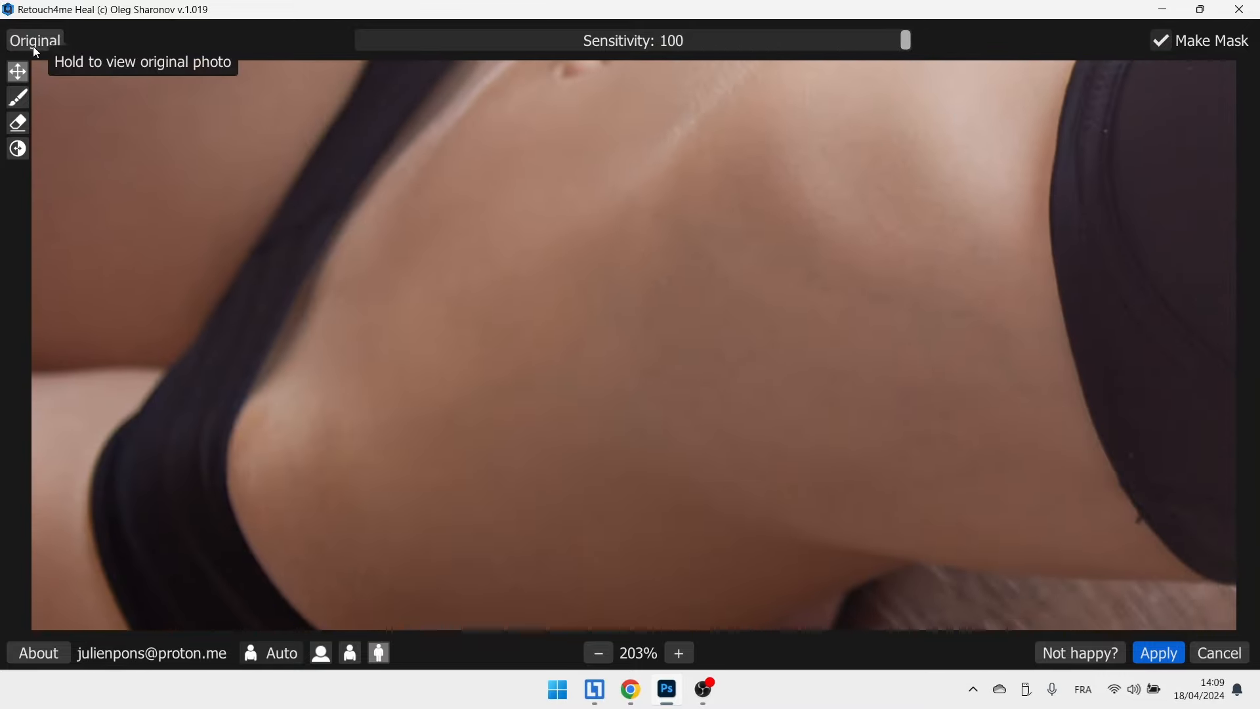
scroll(759, 273, down, 3)
scroll(869, 431, up, 4)
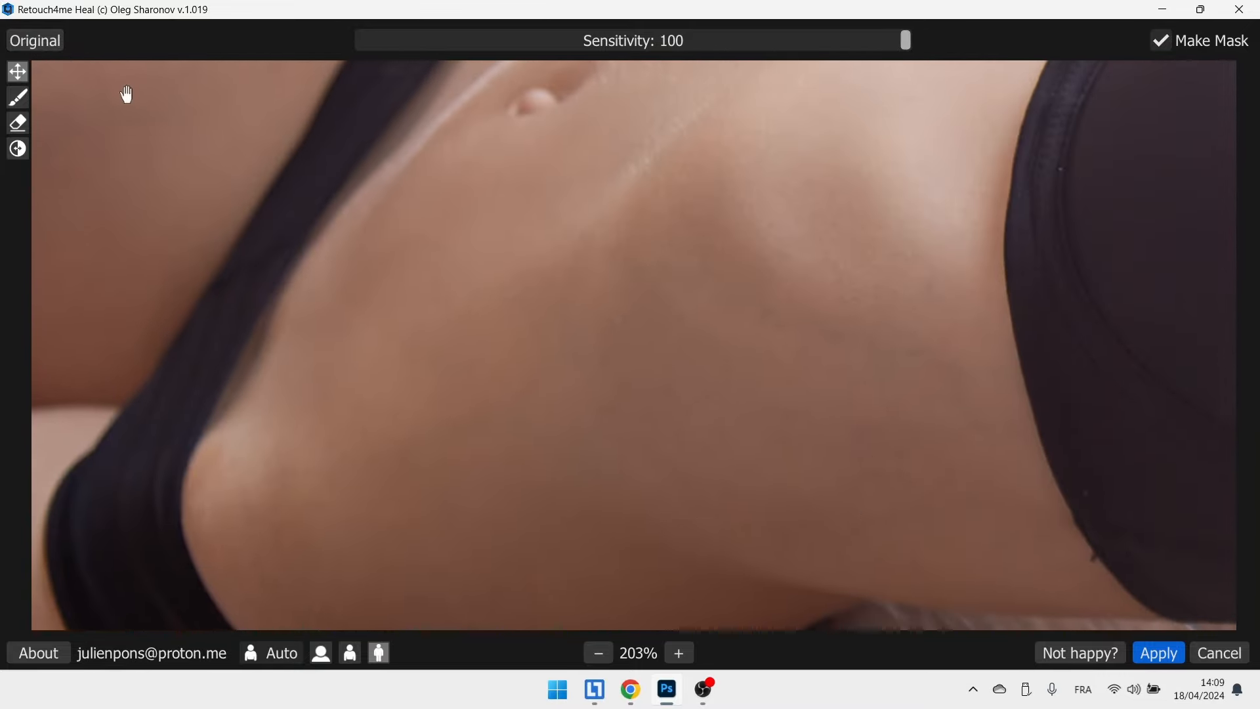
click(34, 41)
scroll(639, 507, up, 4)
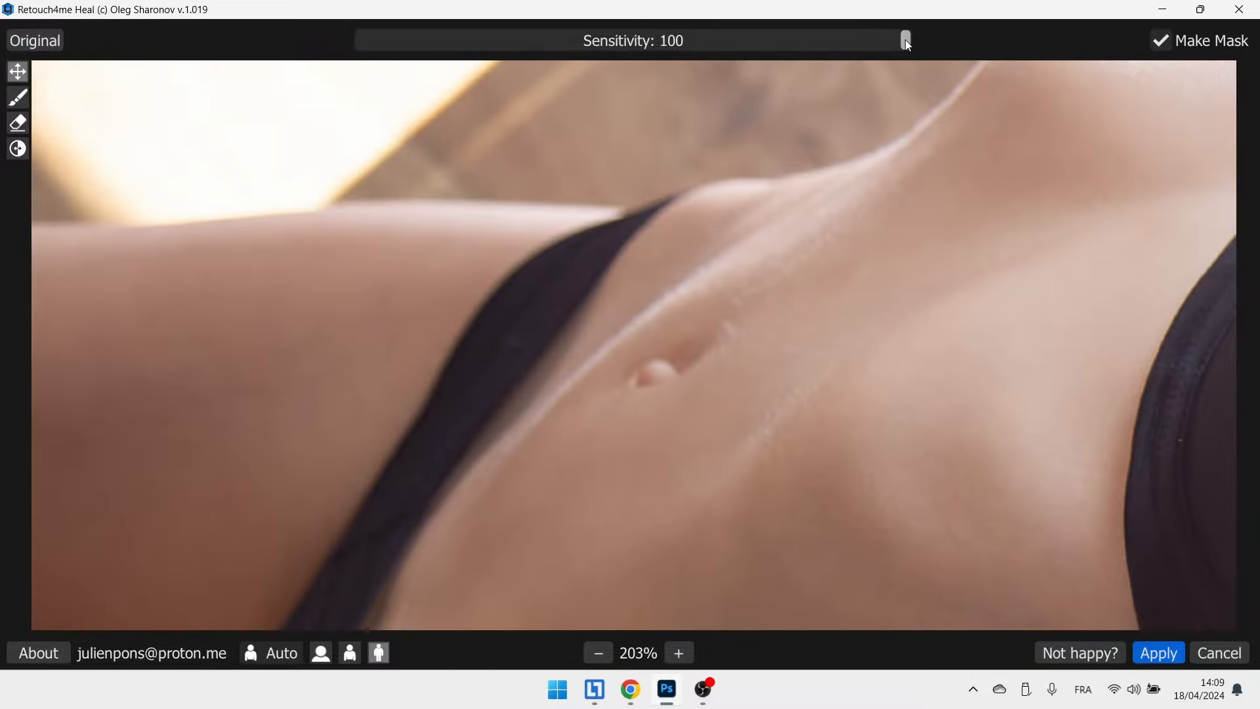
Apply the Heal filter to _MG_0297.CR2 with Sensitivity at 100 and Make Mask enabled.
drag(907, 40, 916, 81)
click(1160, 652)
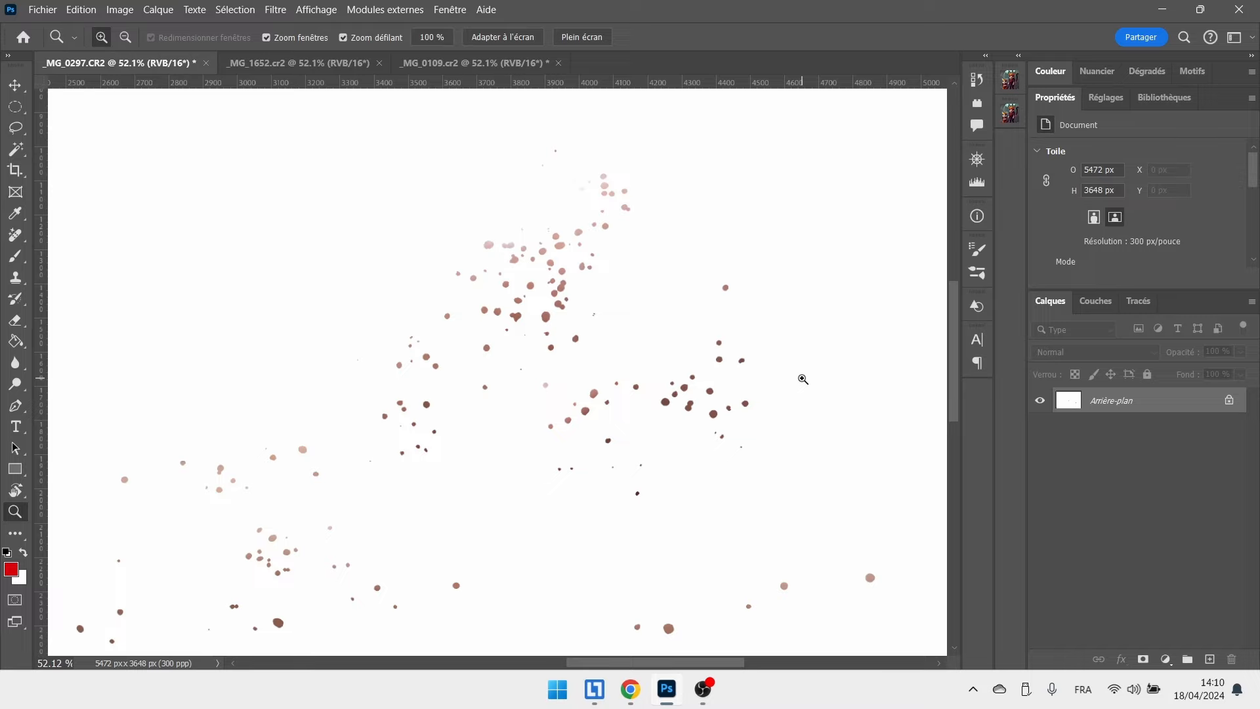
Undo the Heal result on the background of _MG_0297.CR2 and reapply the Retouch4me Heal filter on a duplicate layer.
key(ctrl+z)
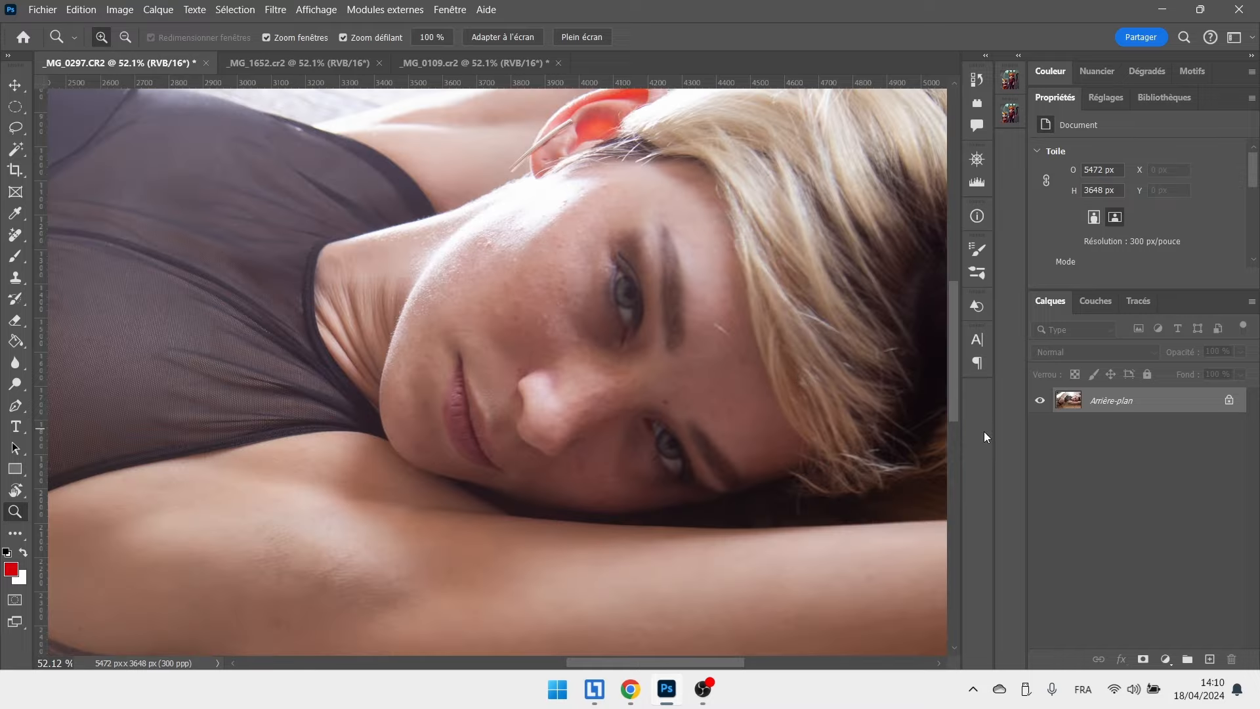
key(ctrl+j)
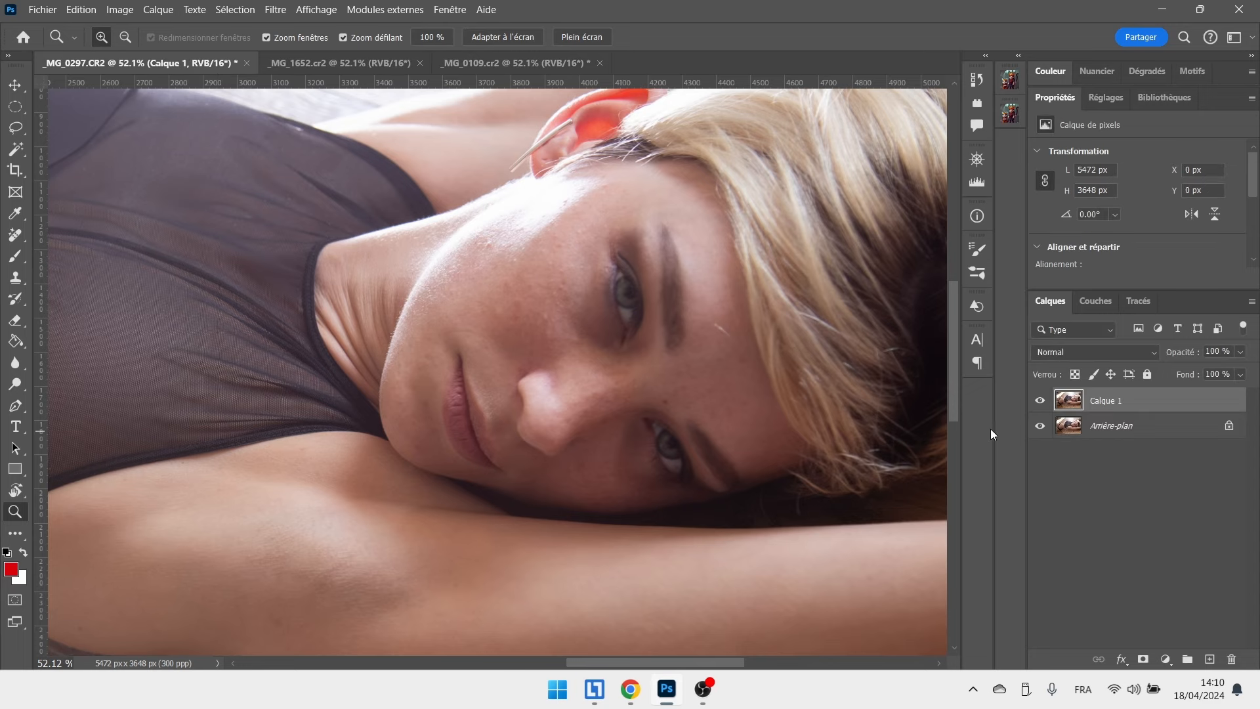
click(276, 9)
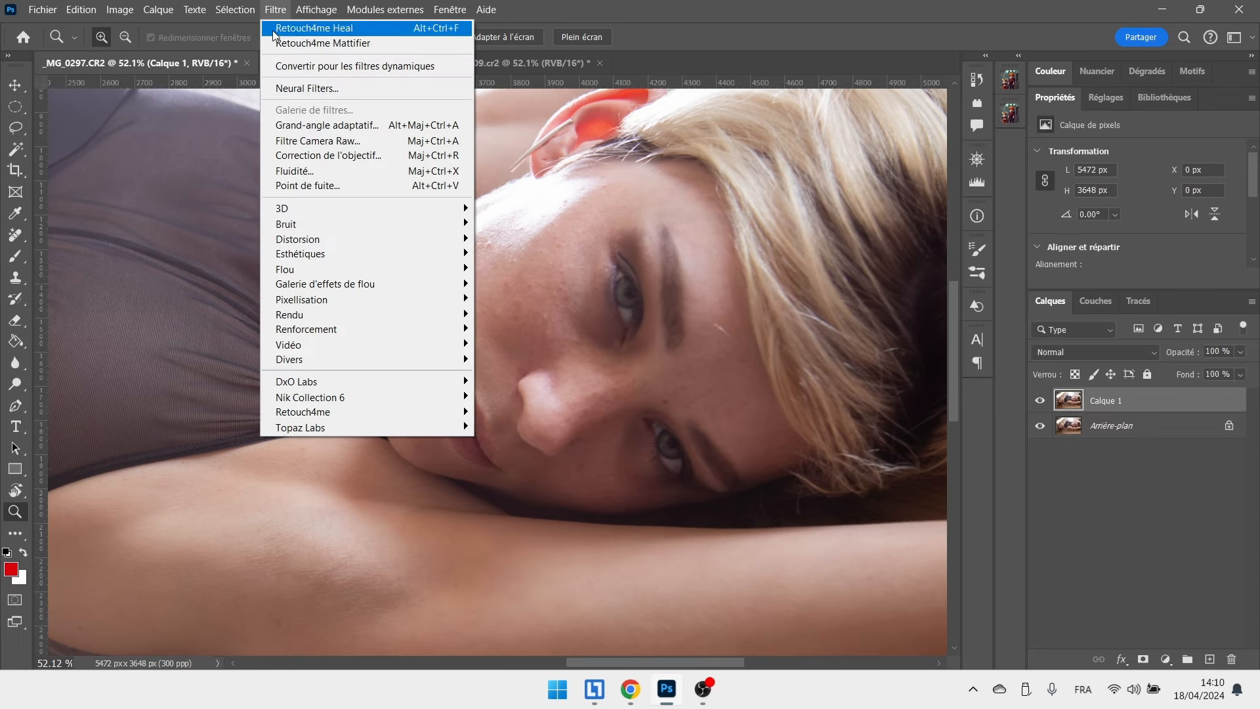
click(274, 32)
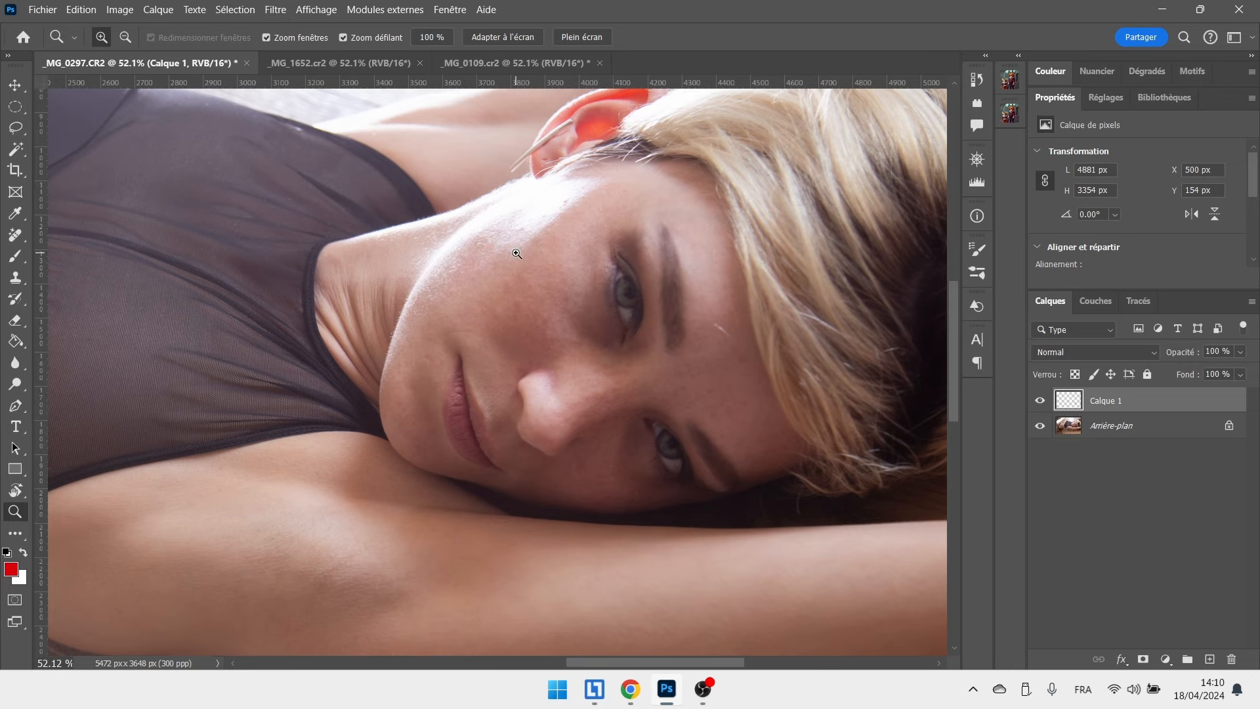
Inspect the isolated Heal corrections and compare the face with and without the Calque 1 layer.
click(1040, 425)
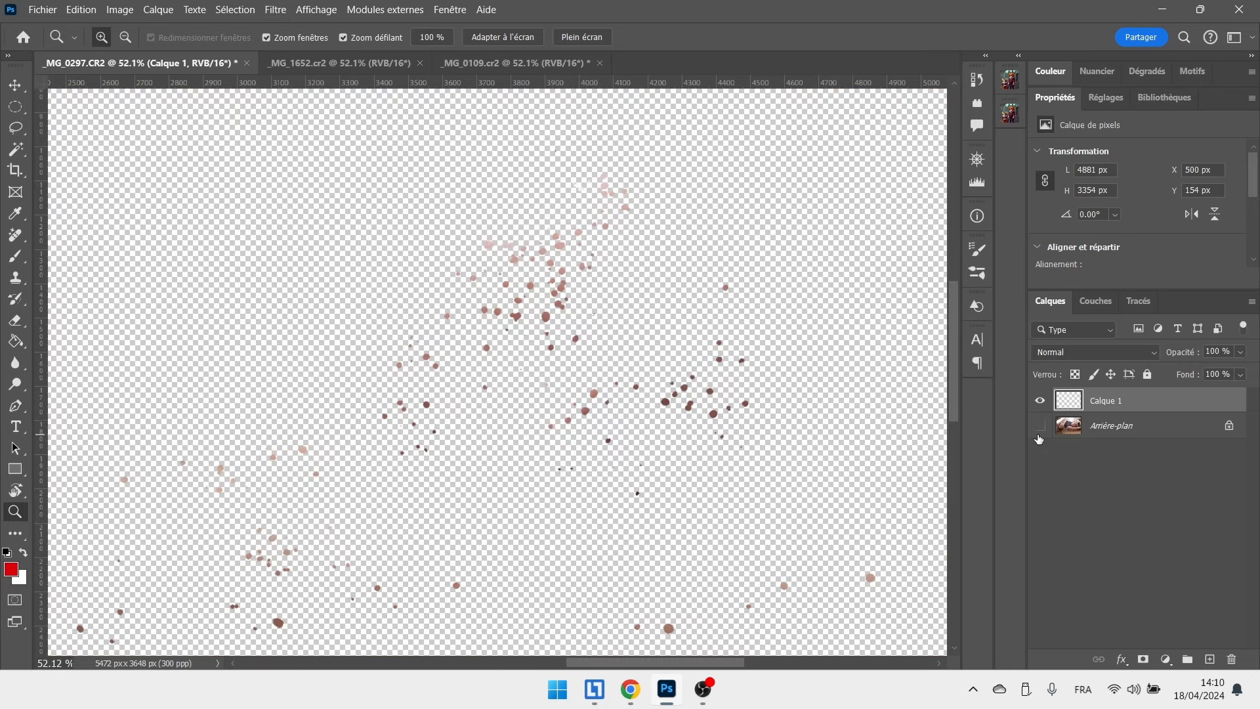
click(1040, 425)
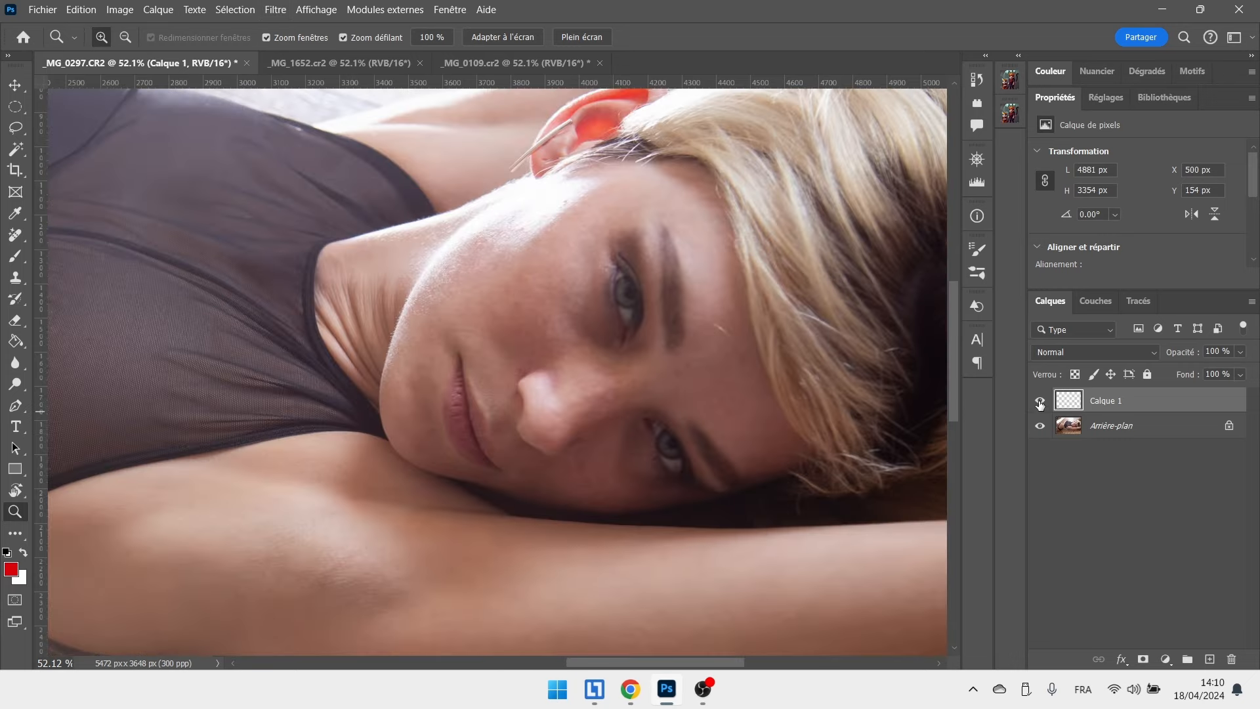
click(1044, 404)
click(1041, 405)
click(1039, 407)
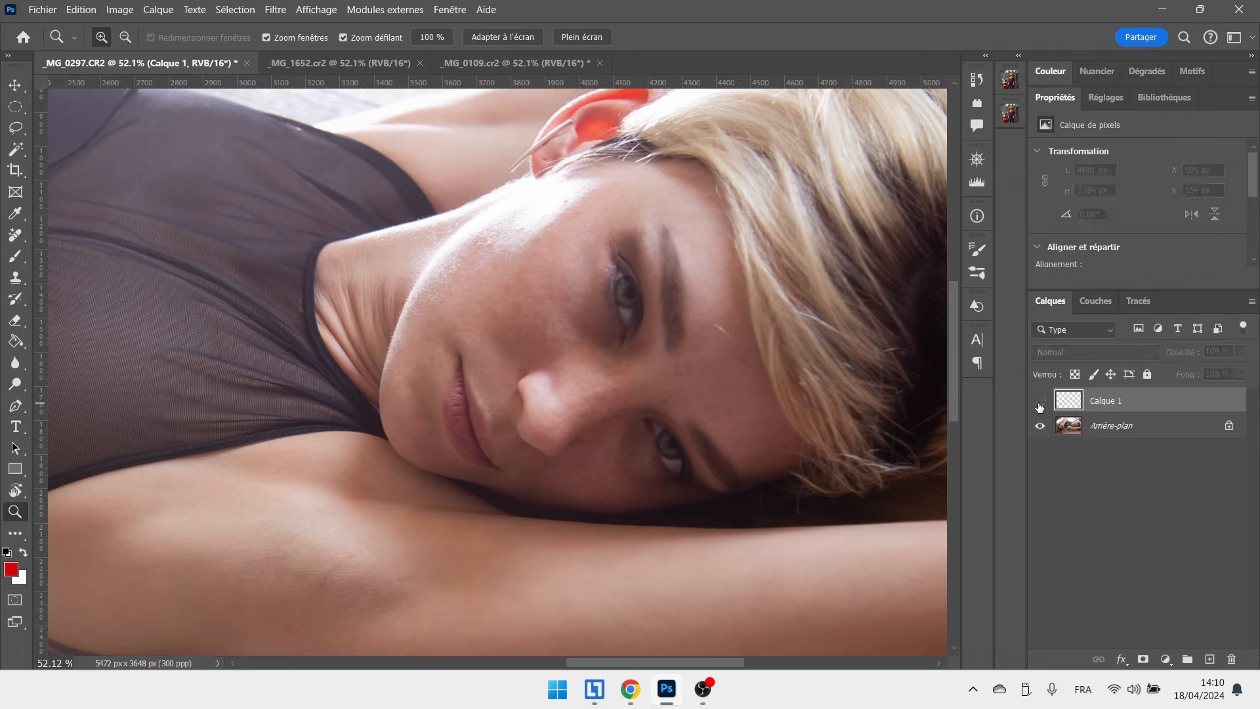
click(1041, 405)
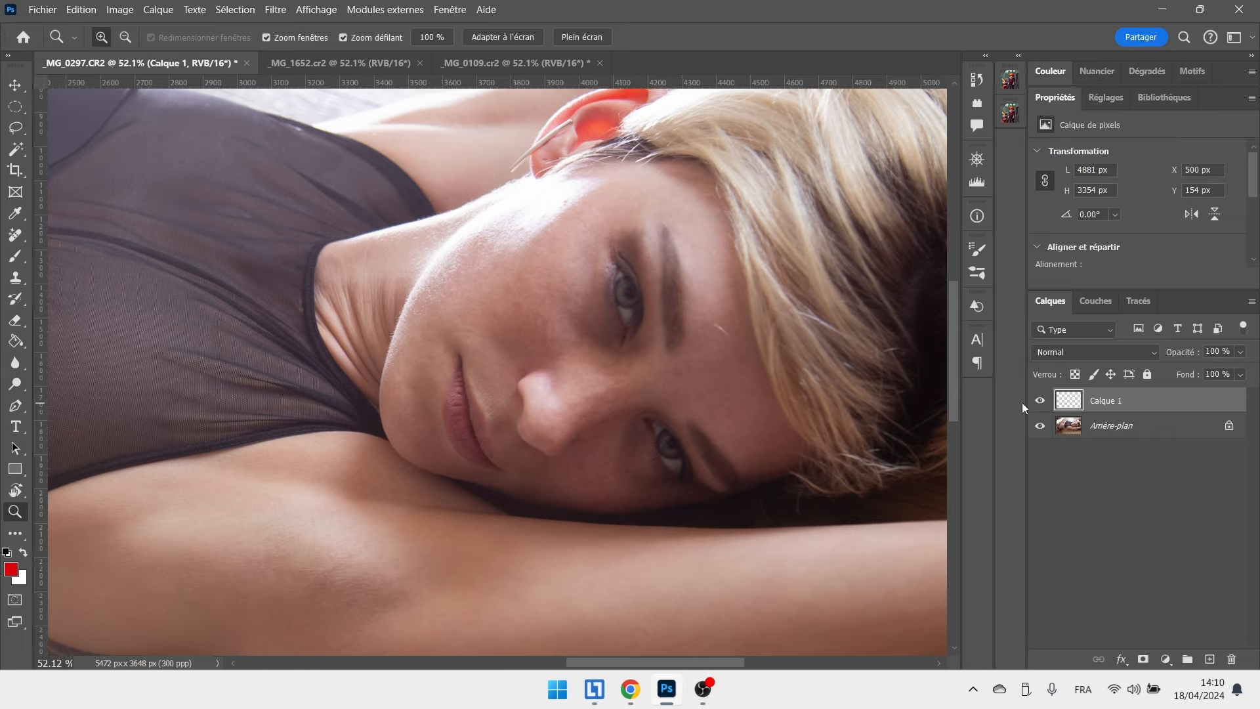
mouse_move(543, 247)
mouse_down()
mouse_move(573, 243)
mouse_move(555, 253)
mouse_up()
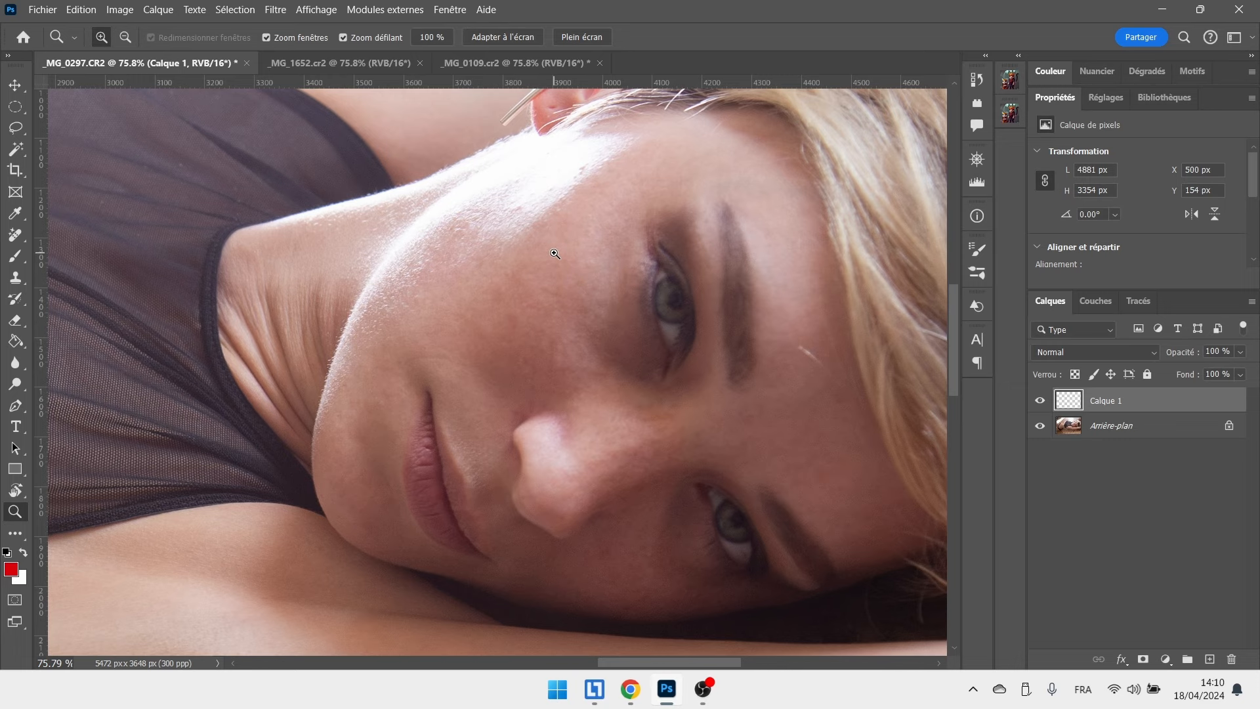
drag(605, 259, 567, 286)
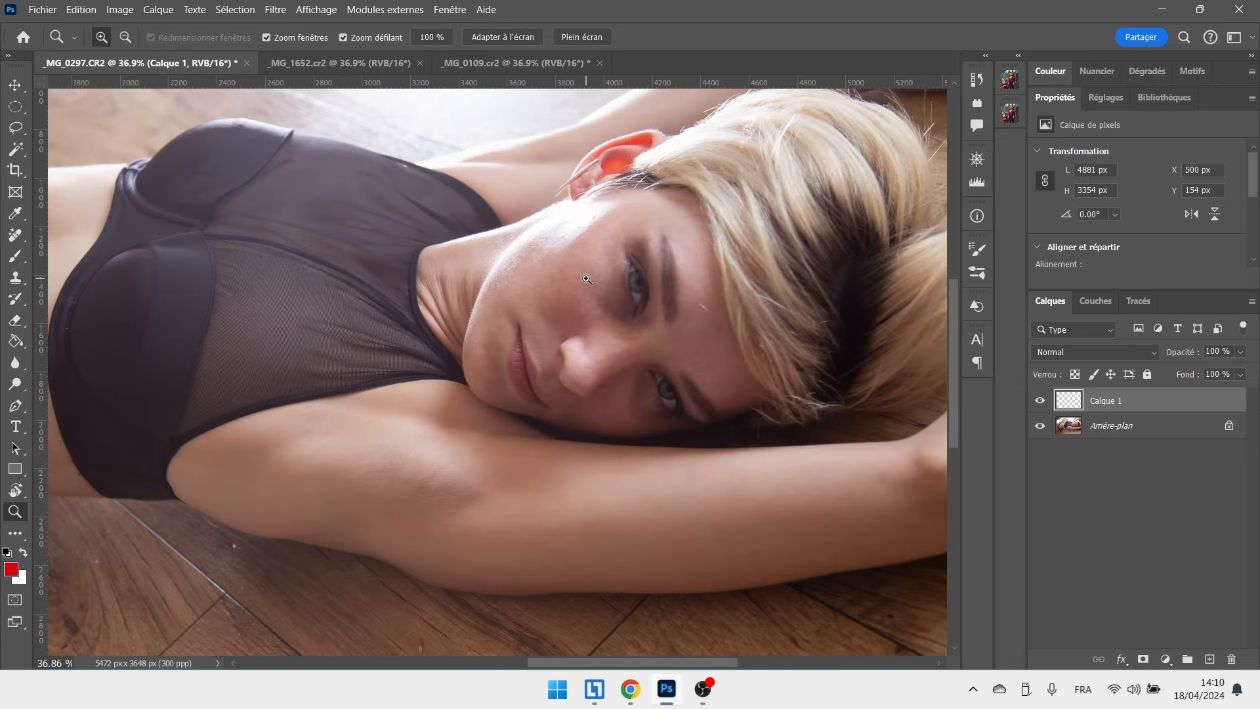
drag(560, 282, 577, 259)
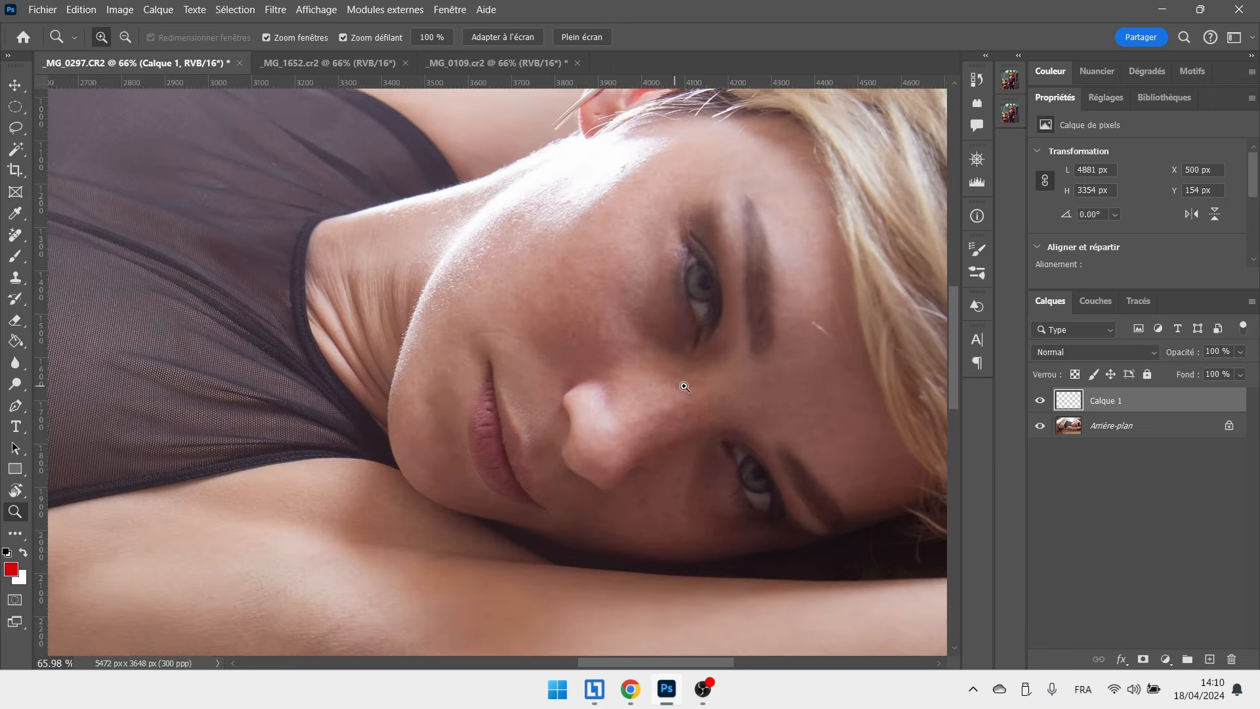
Examine the highlights and skin on the face in the portrait _MG_1652.cr2.
click(378, 64)
drag(560, 221, 525, 250)
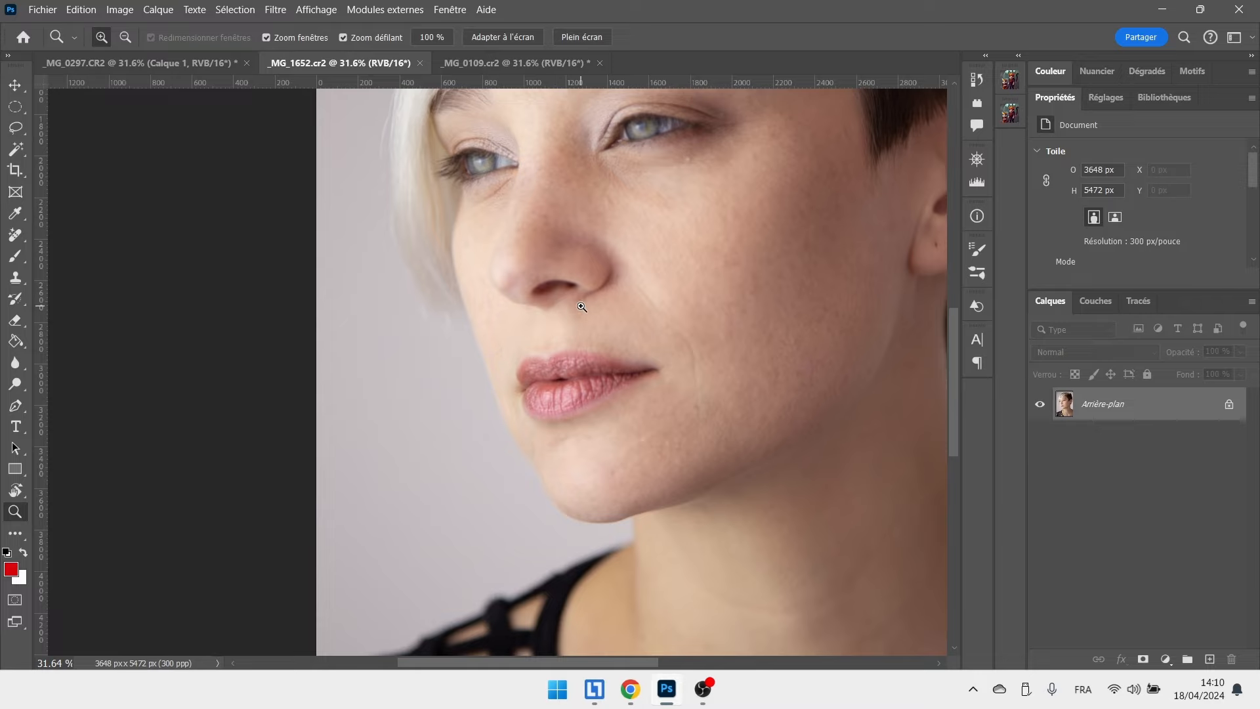
scroll(581, 306, up, 3)
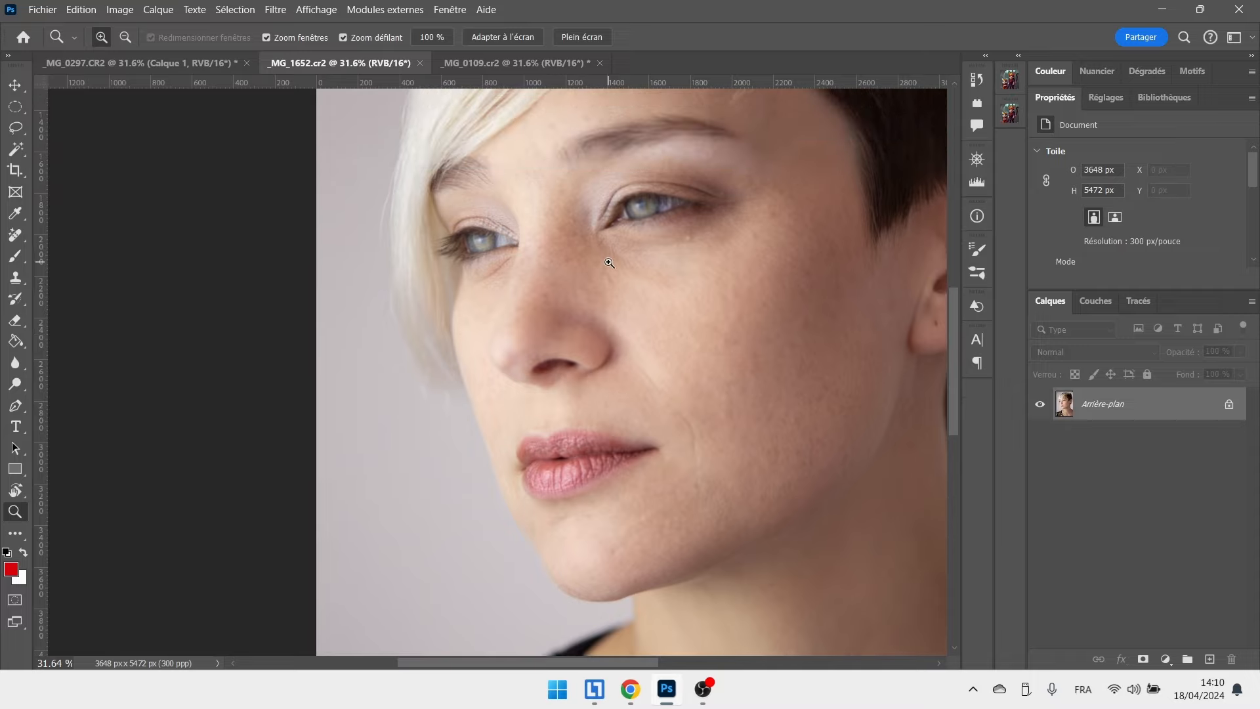
Duplicate the background layer of _MG_0297.CR2 and open the Retouch4me Mattifier filter on the copy.
click(202, 65)
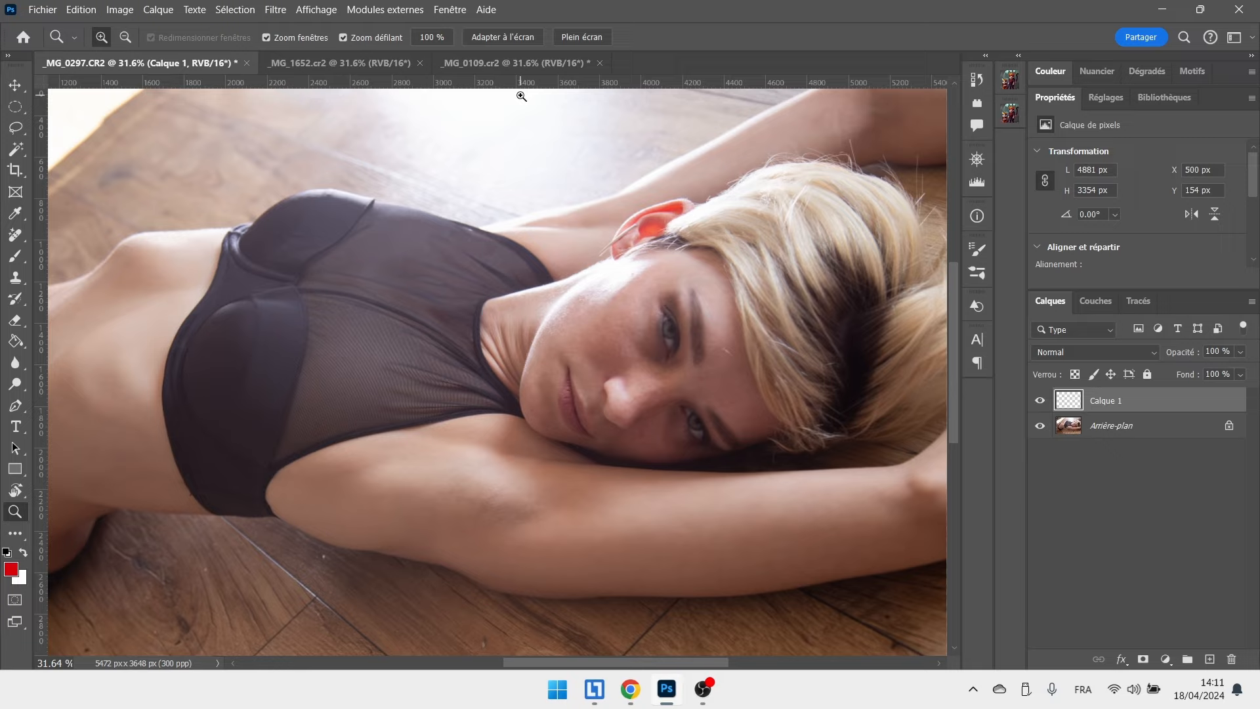
click(1116, 425)
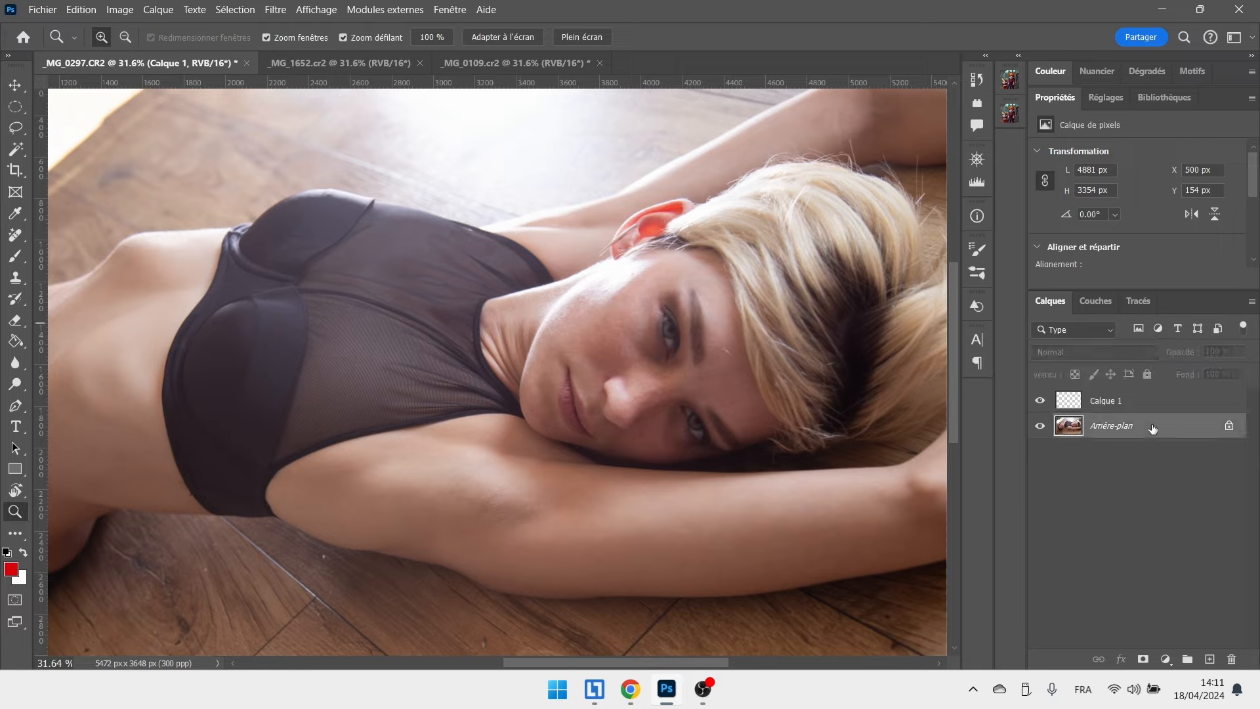
key(ctrl+j)
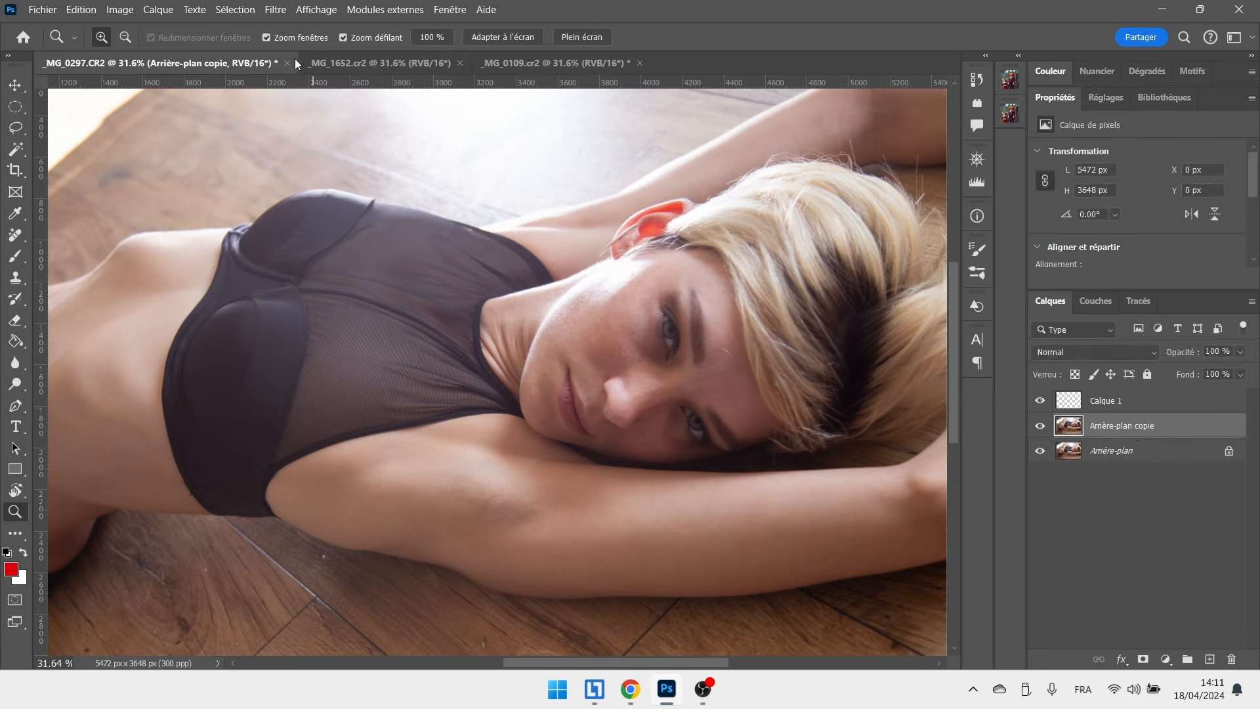
click(275, 9)
mouse_move(381, 412)
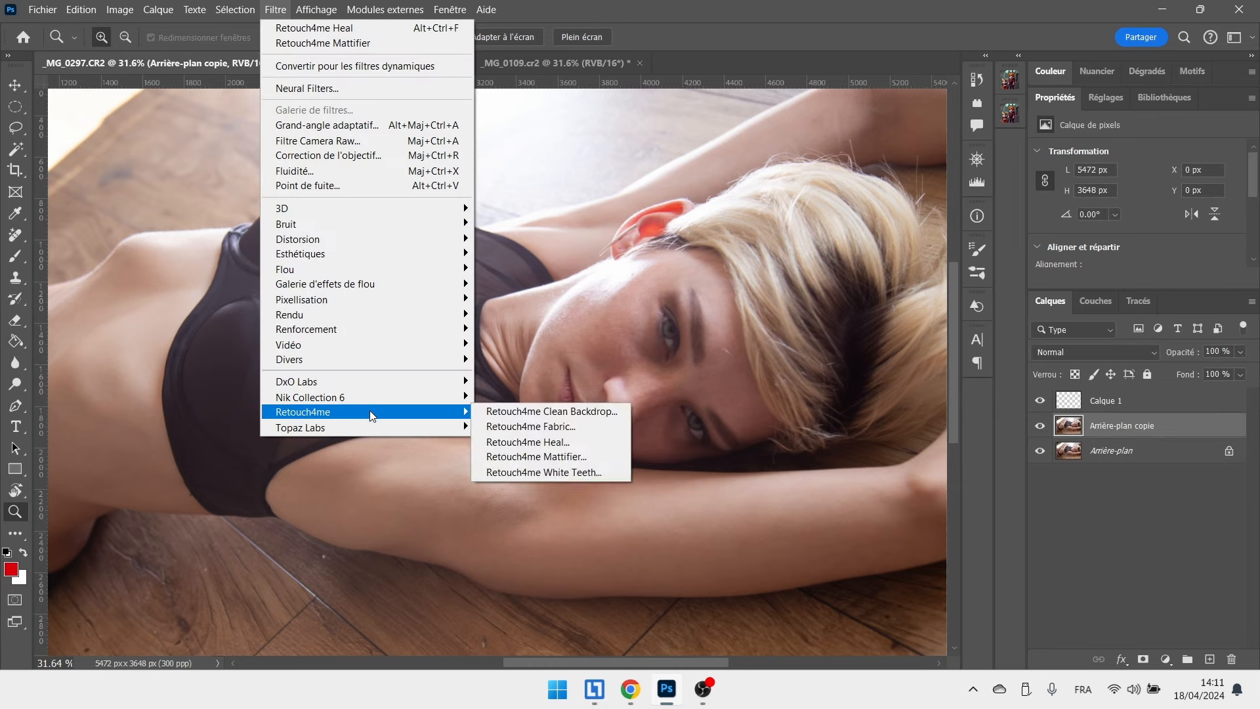
click(554, 456)
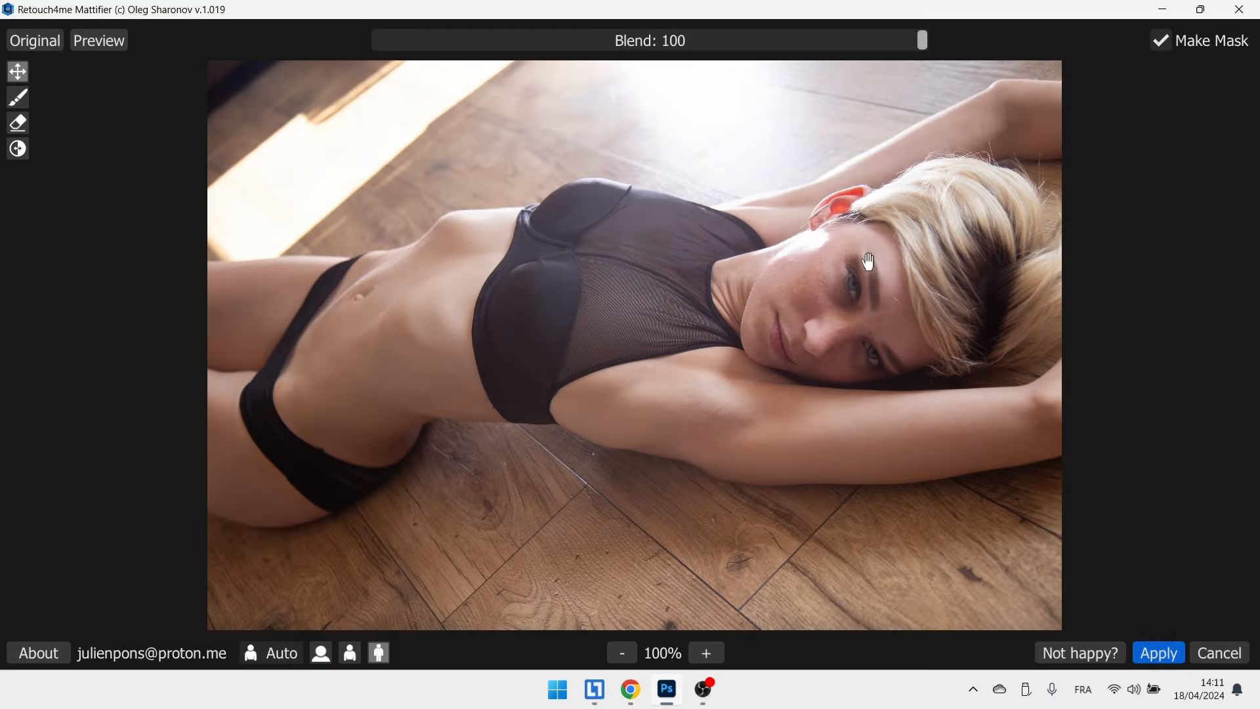
Compare the mattified highlights on the cheek and neck with the original photo in close-up.
scroll(869, 263, up, 5)
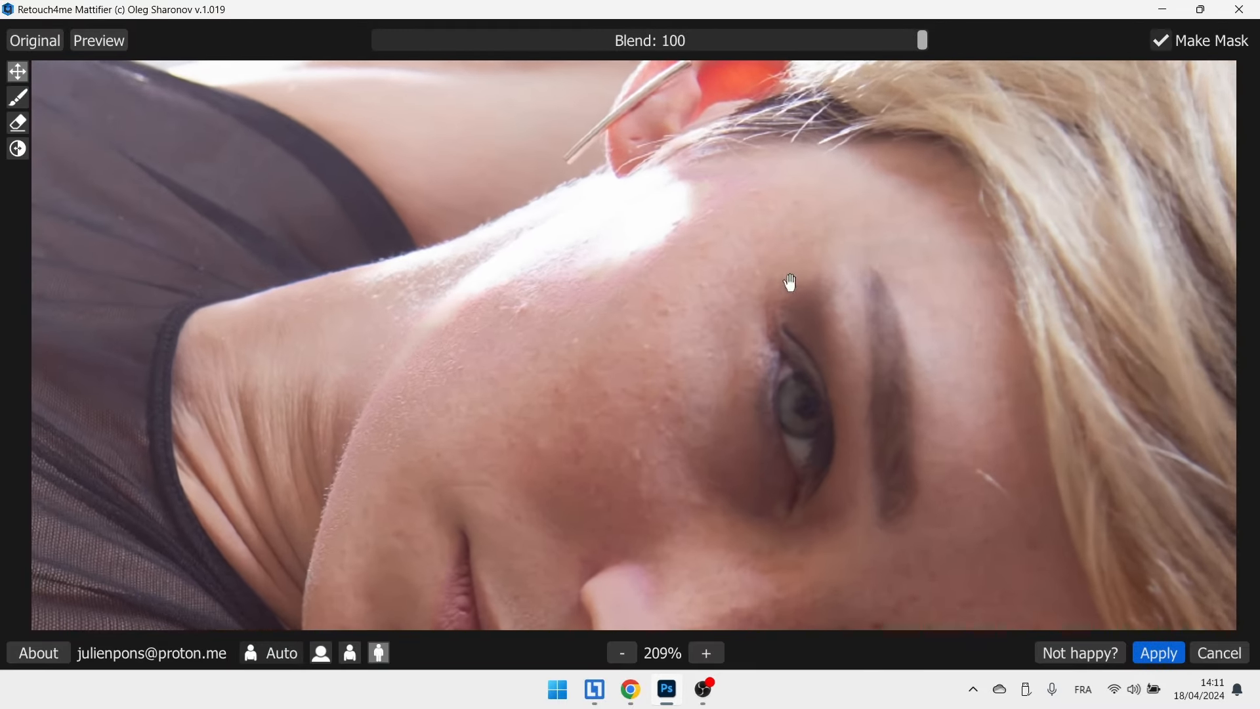
click(83, 42)
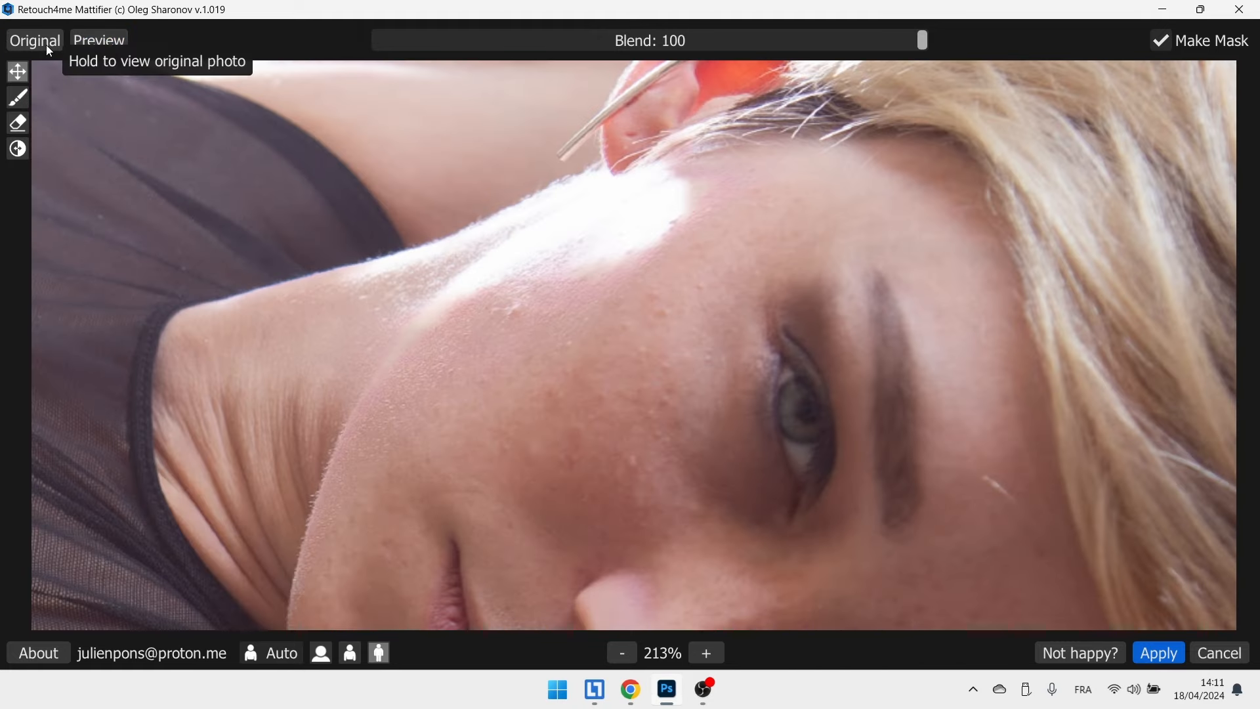
click(46, 45)
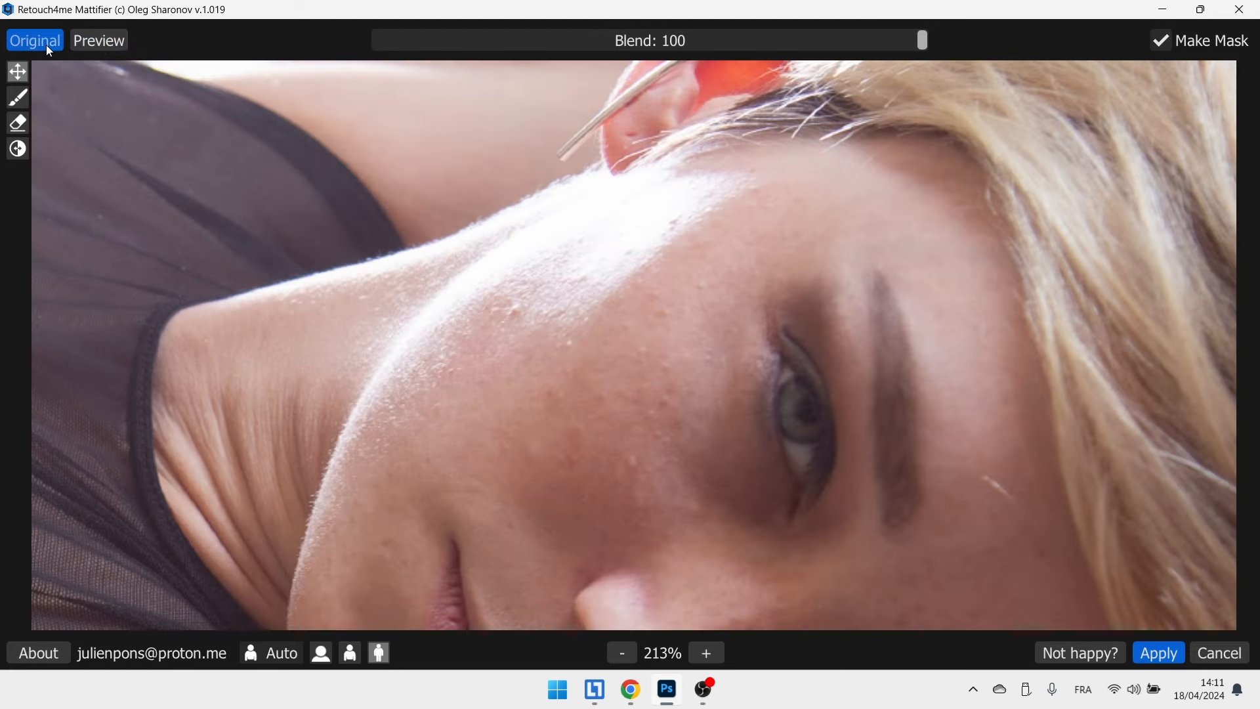
click(46, 45)
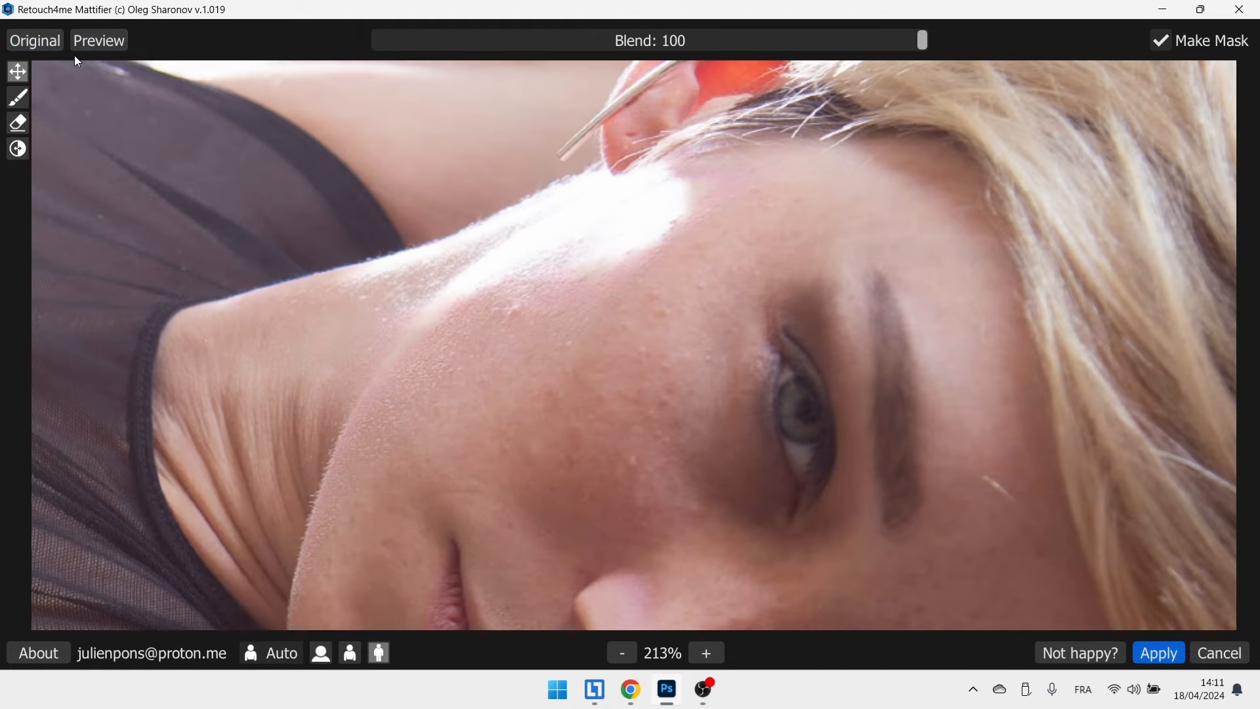
scroll(466, 357, up, 5)
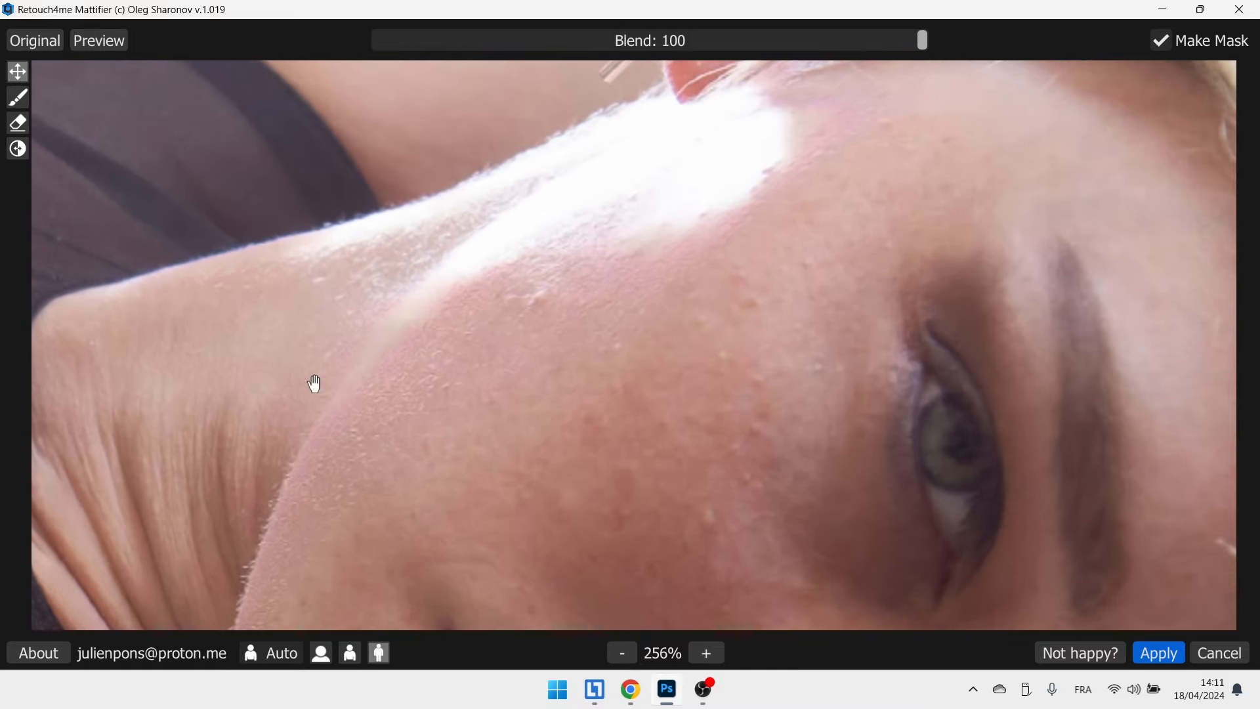
Set the Mattifier's Blend to 54, check it against the original, and apply it with Make Mask enabled.
drag(919, 40, 668, 44)
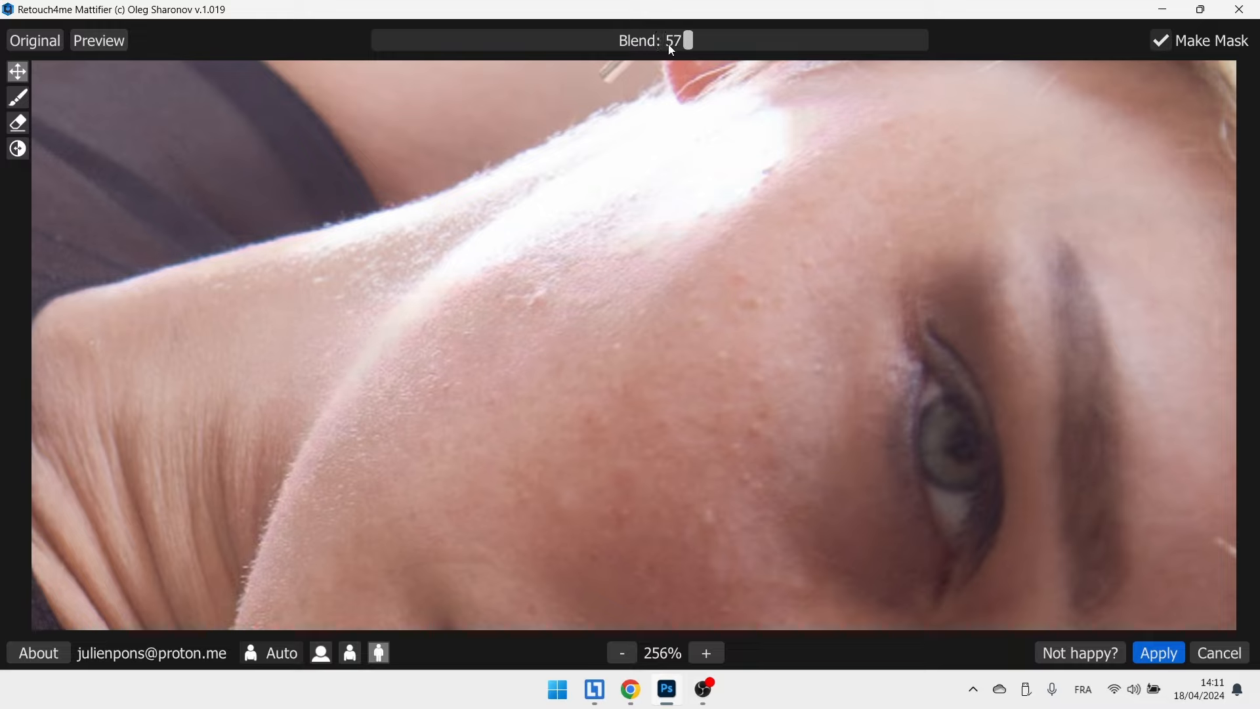
click(38, 44)
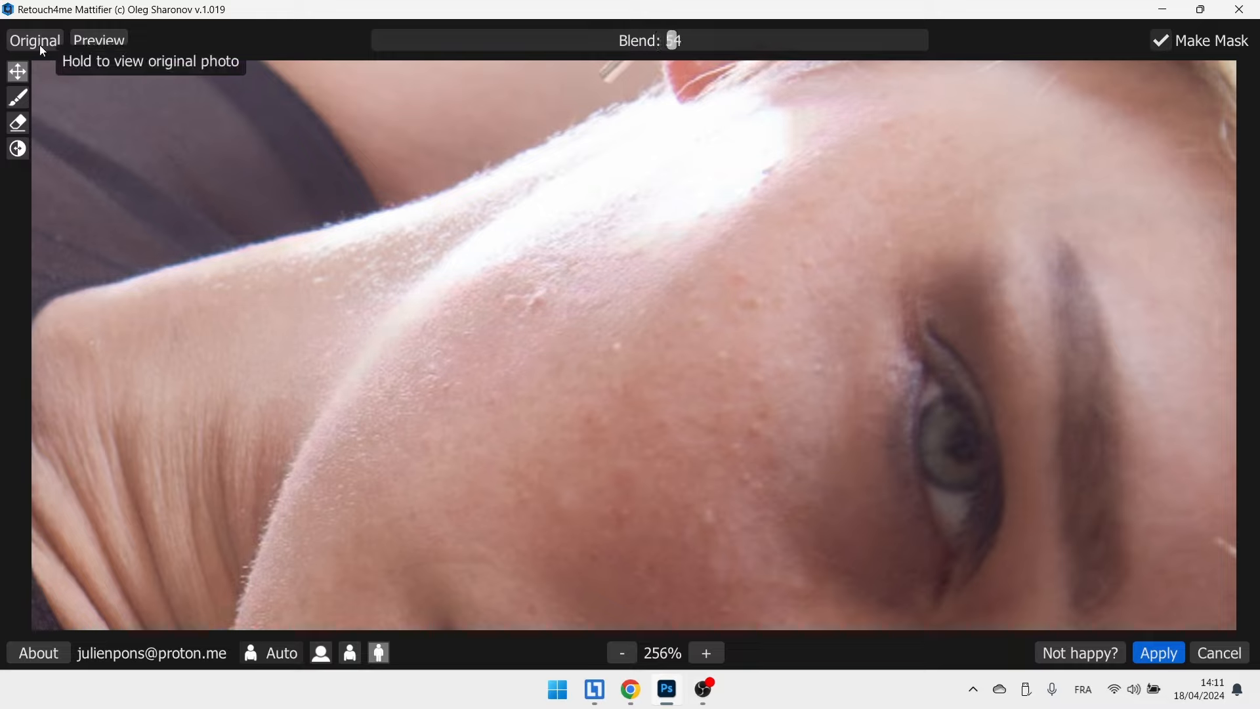
click(39, 46)
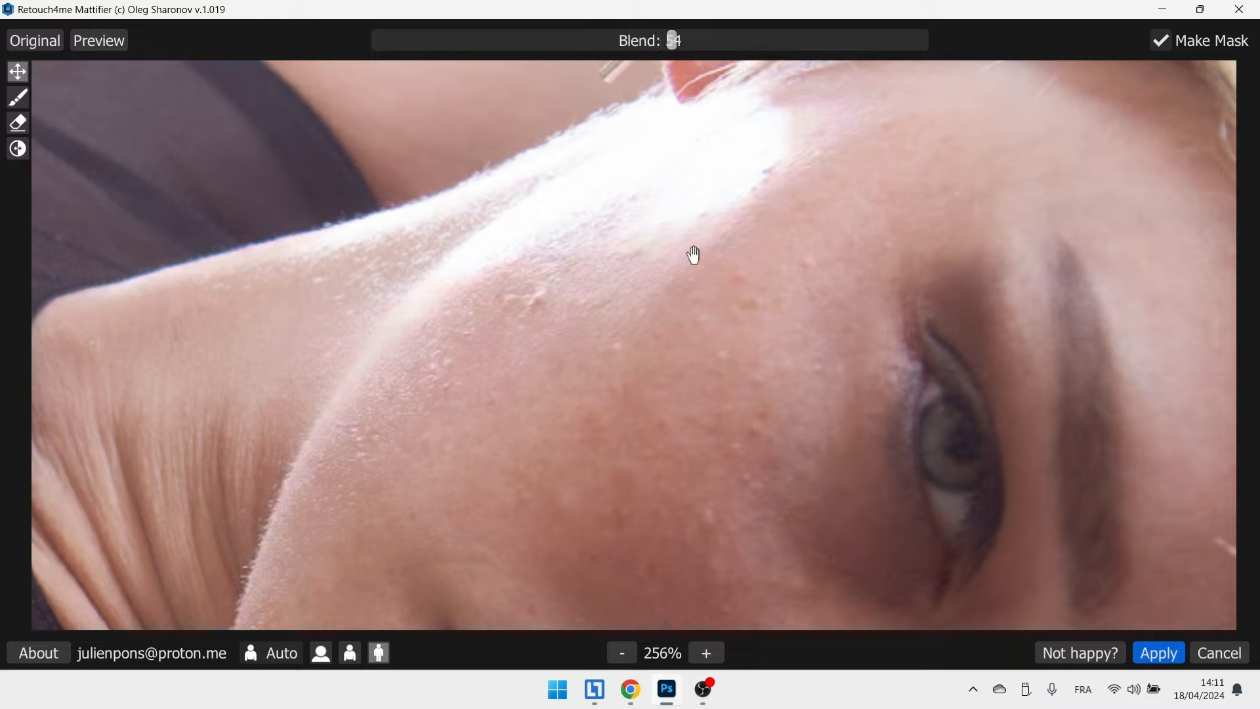
click(34, 44)
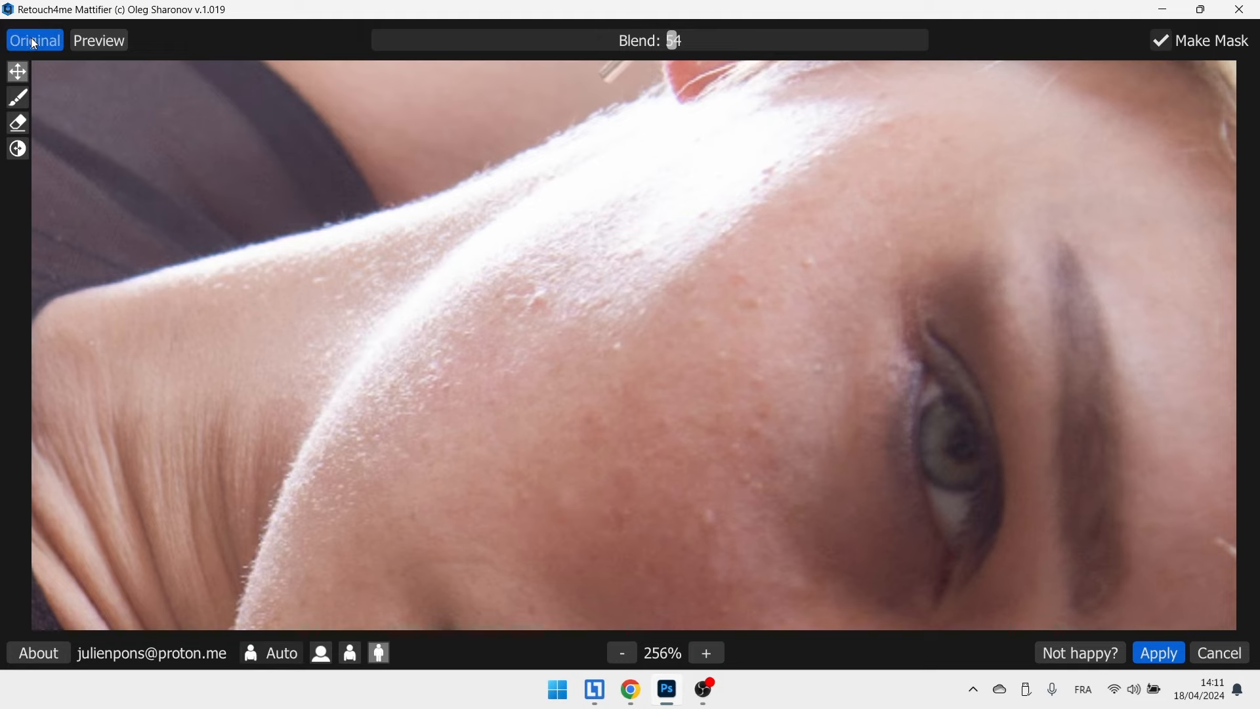
click(34, 45)
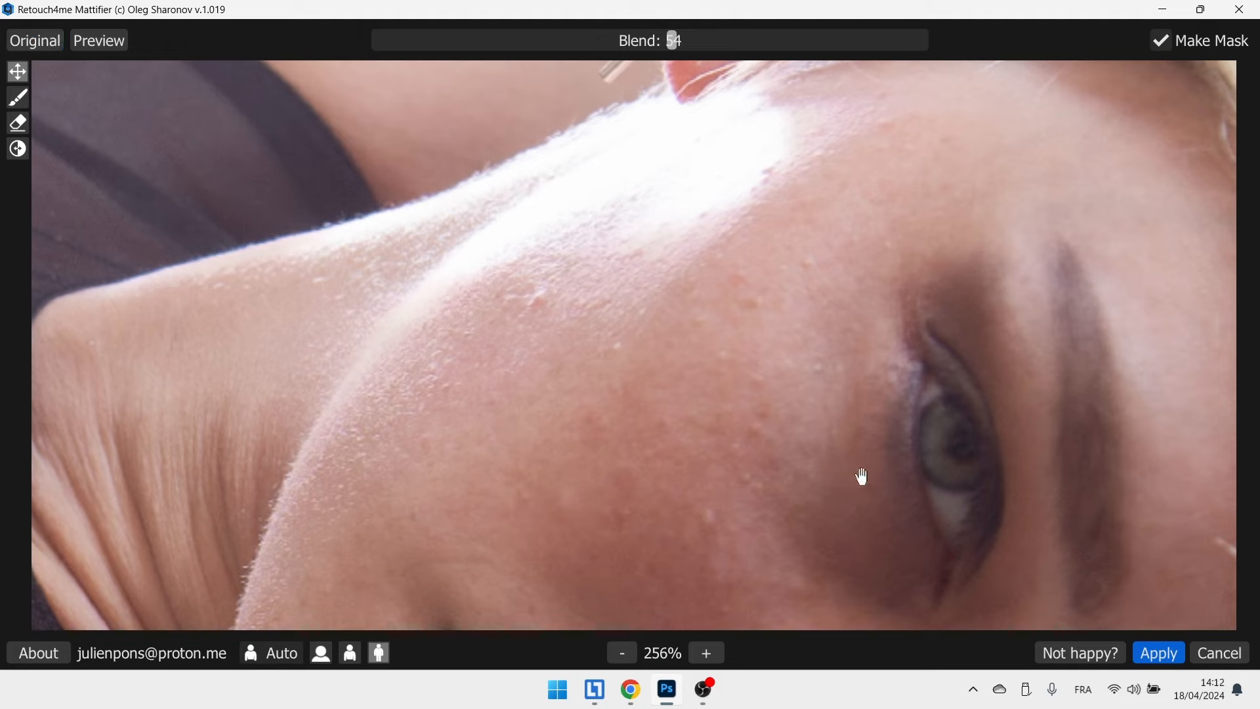
click(1158, 652)
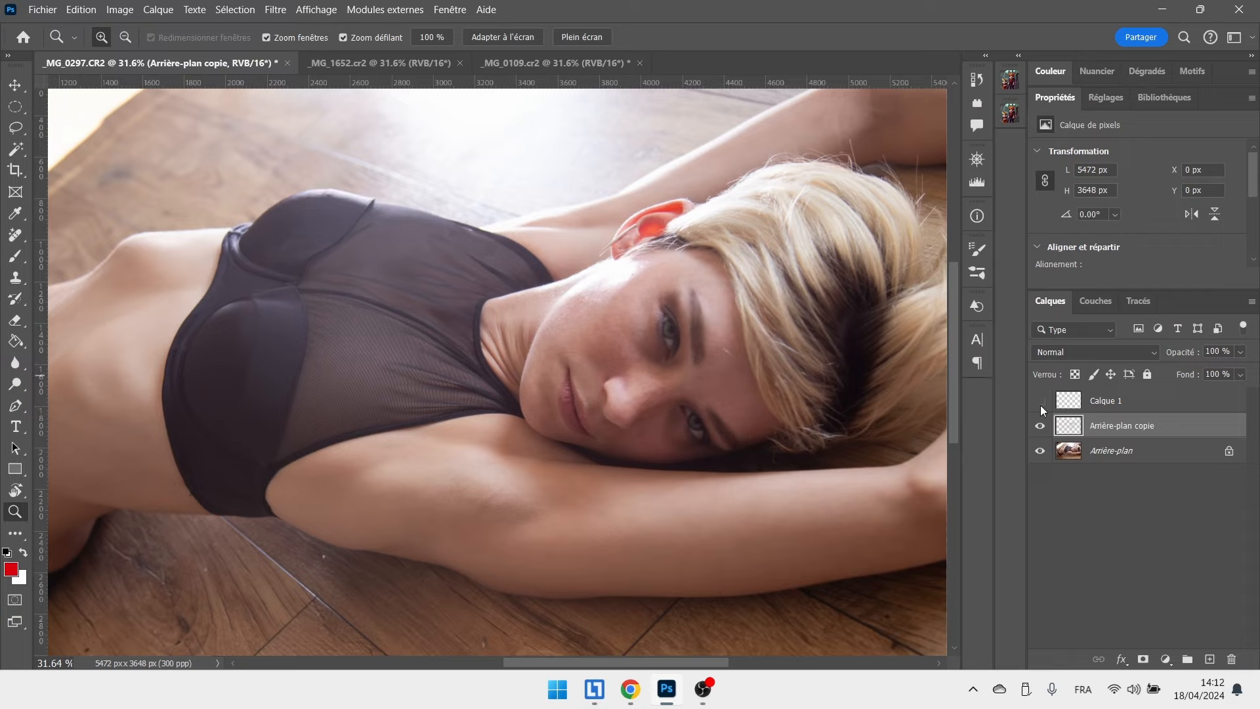
Compare the photo with and without the Heal and Mattifier layers, leaving both layers shown.
click(1035, 425)
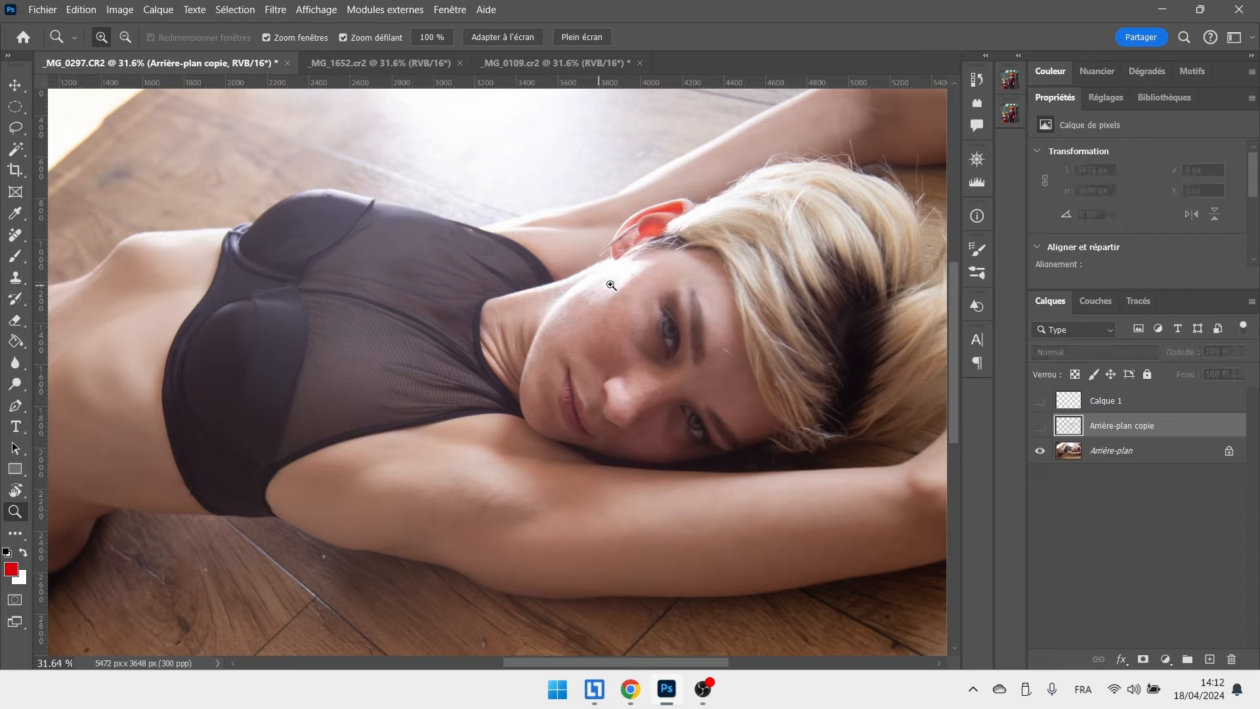
click(1038, 426)
click(1034, 403)
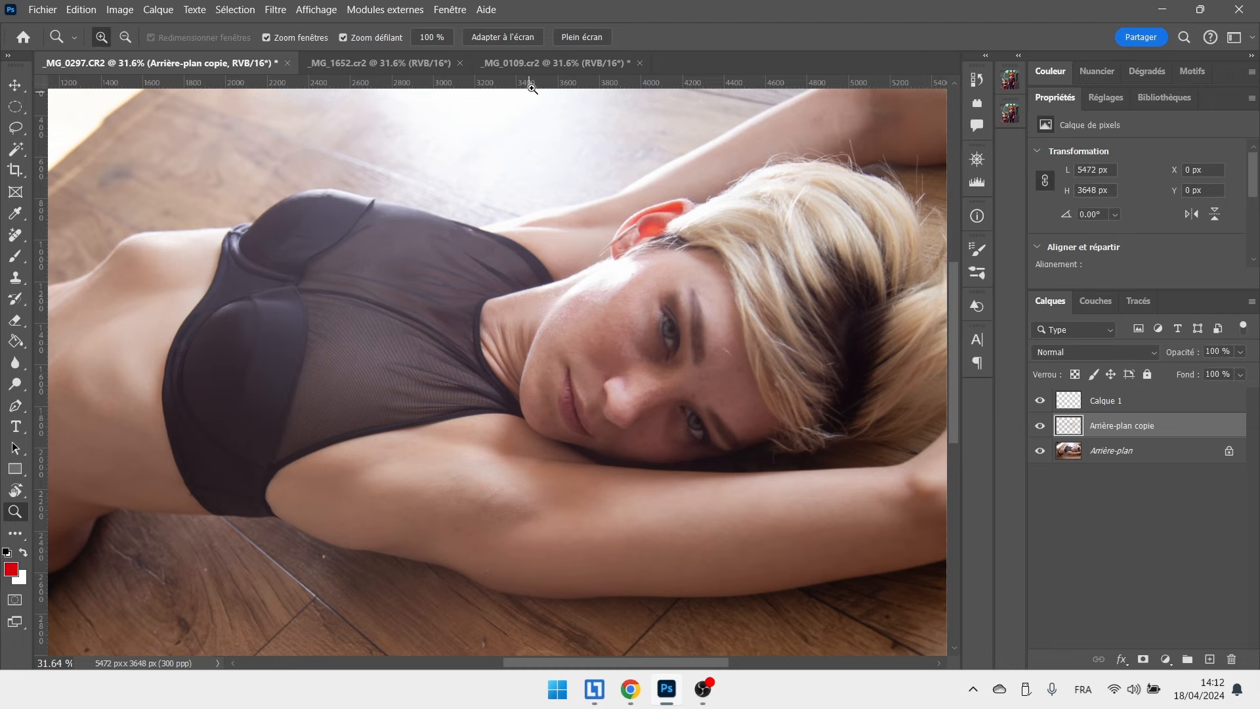
Switch to _MG_0109.cr2 and duplicate its background layer.
click(542, 65)
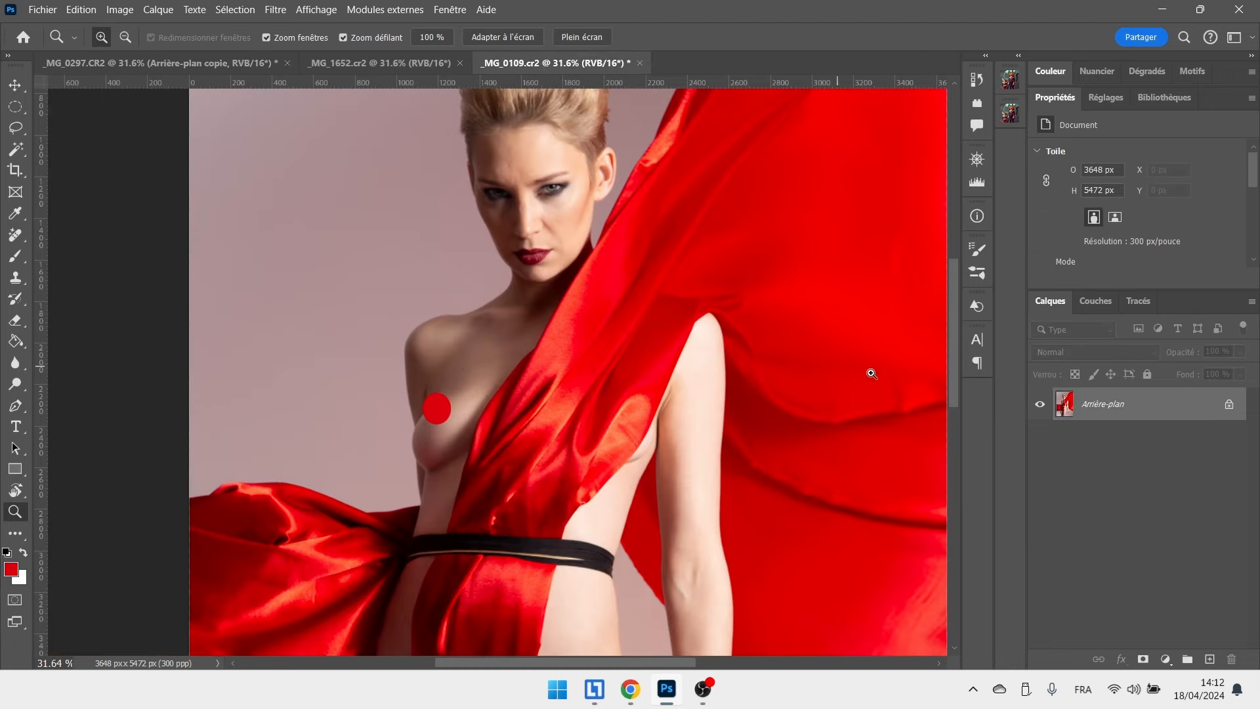
key(ctrl+j)
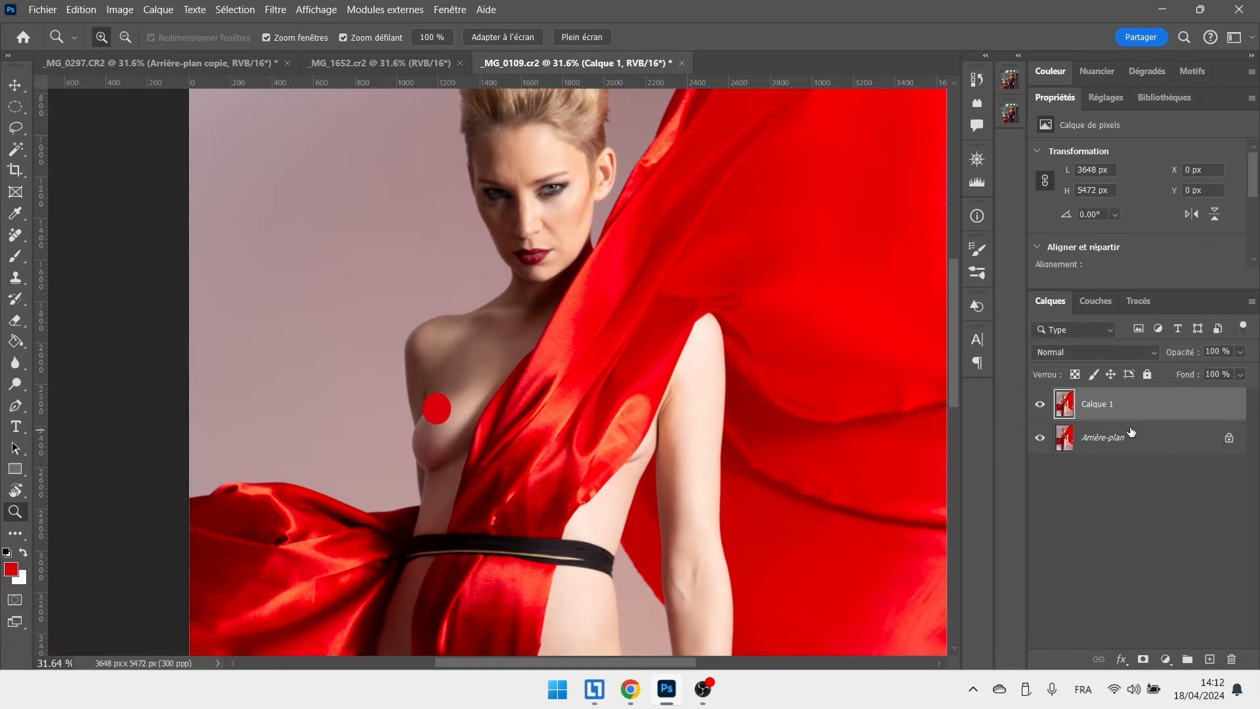
scroll(735, 348, down, 3)
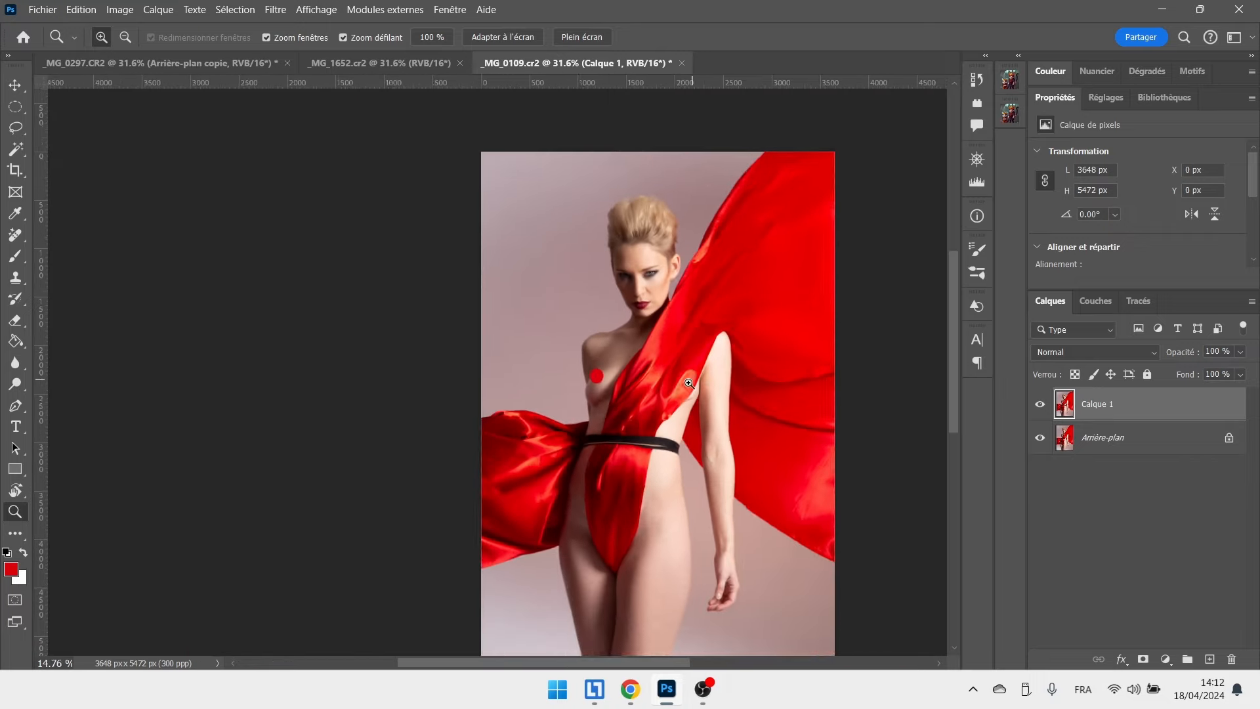
drag(725, 361, 622, 345)
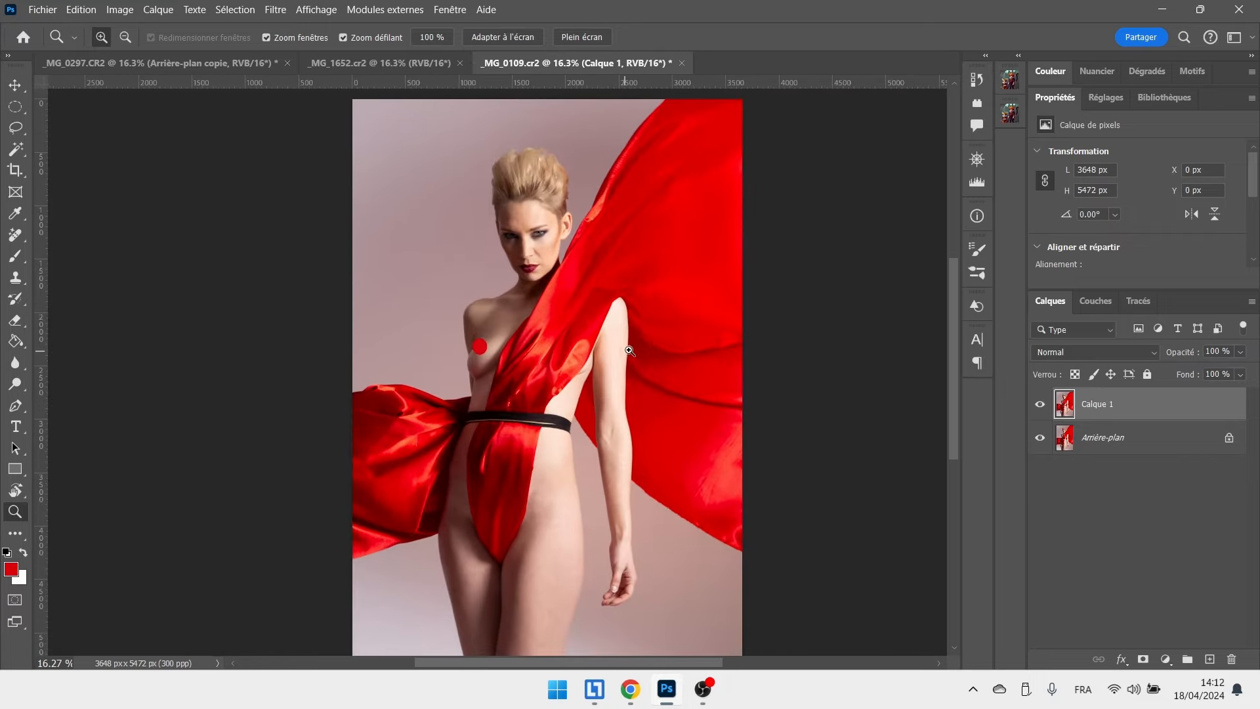
Switch to Chrome and look through the TUTO Masterclass page's preview images and the trainer's list of complete courses.
scroll(620, 355, down, 2)
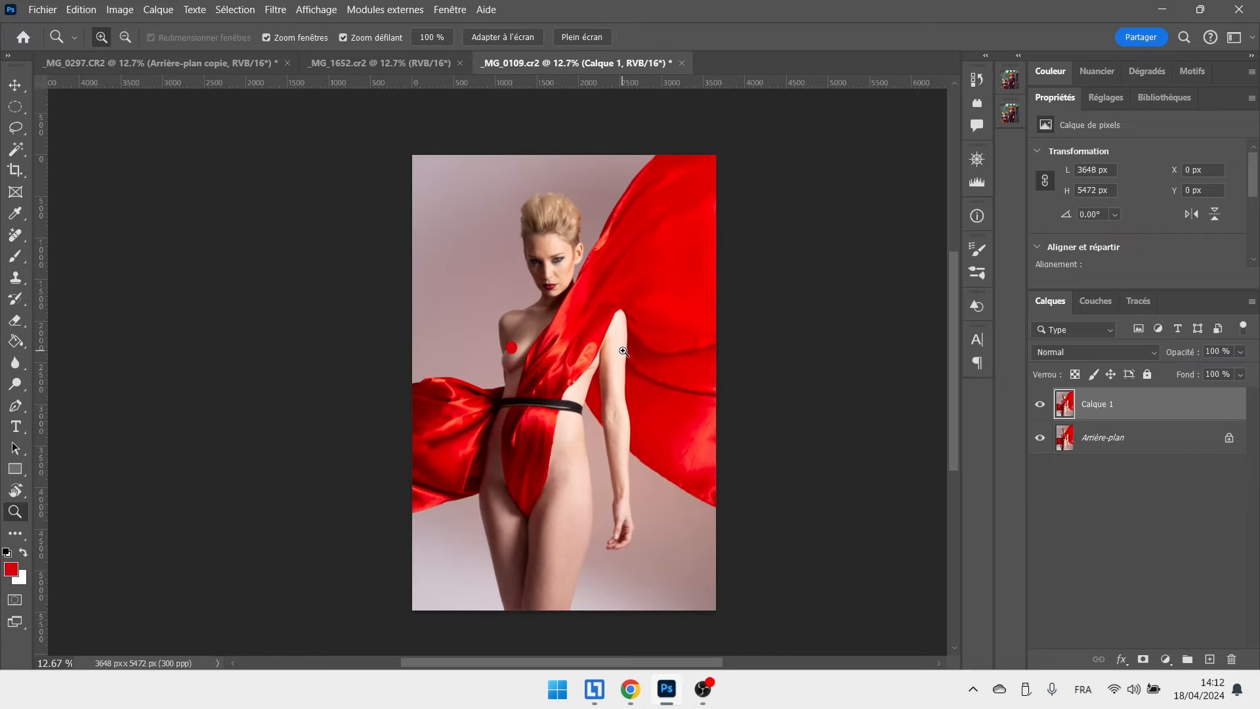
click(631, 689)
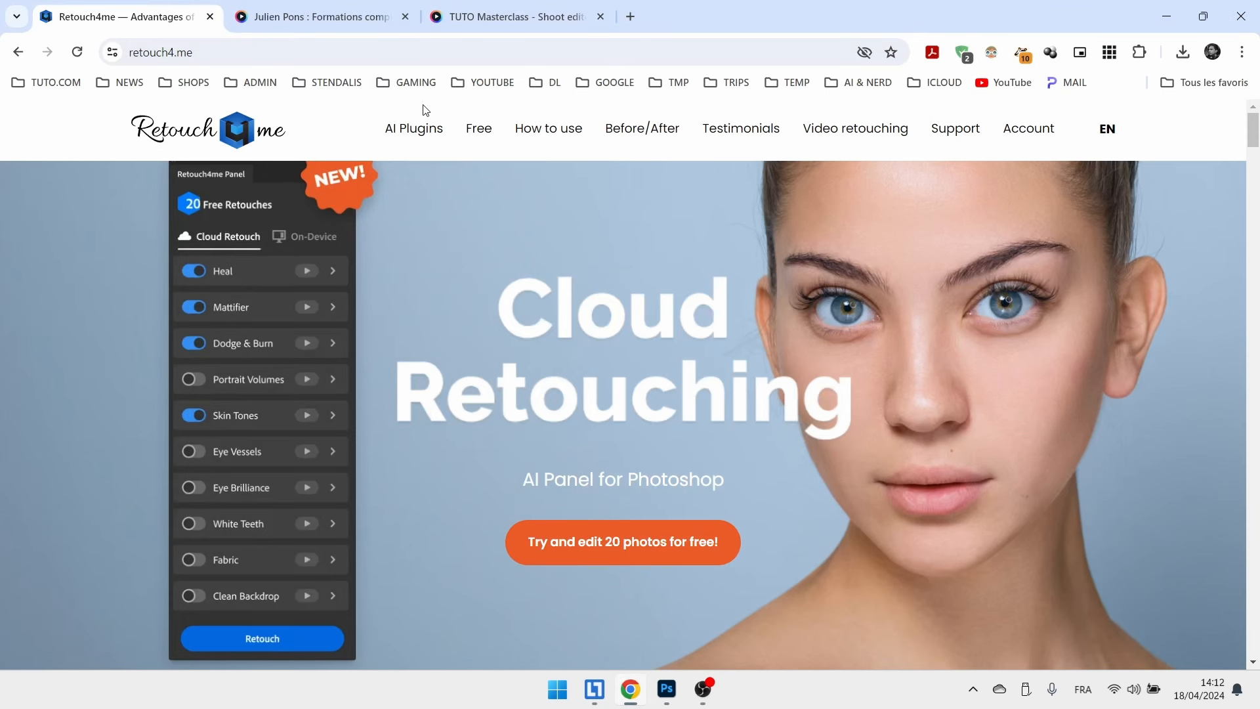
click(511, 16)
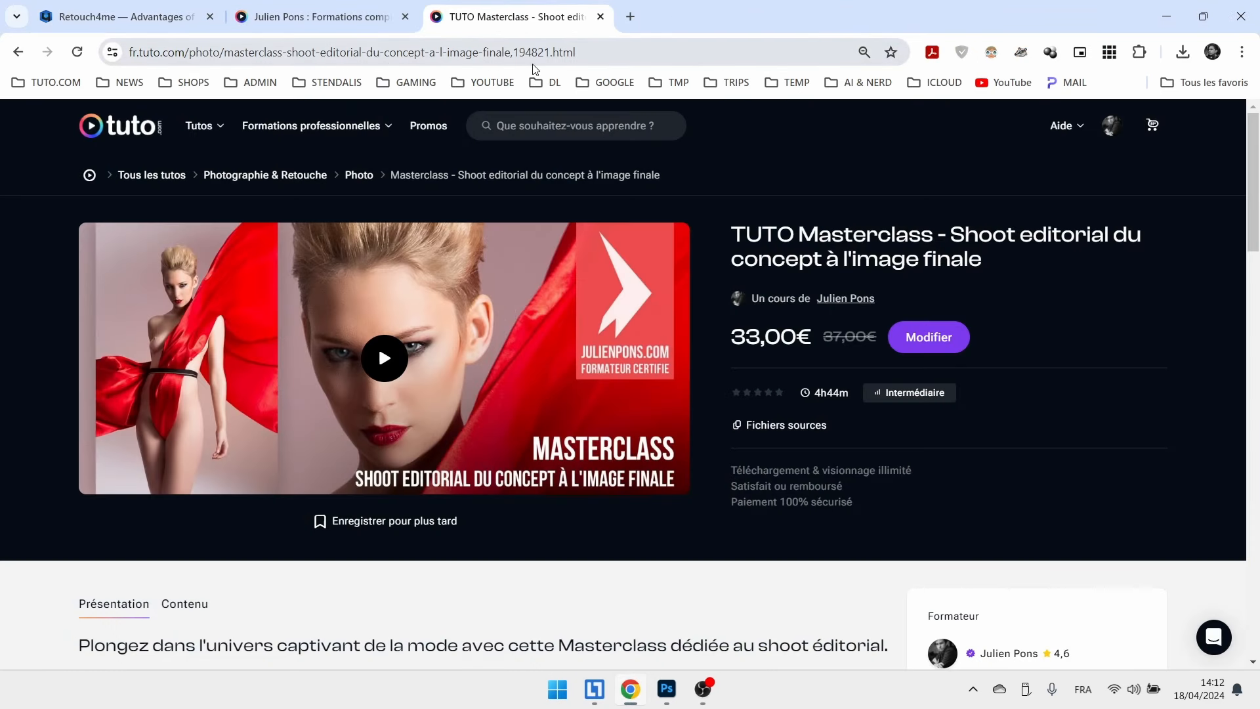
scroll(652, 255, down, 20)
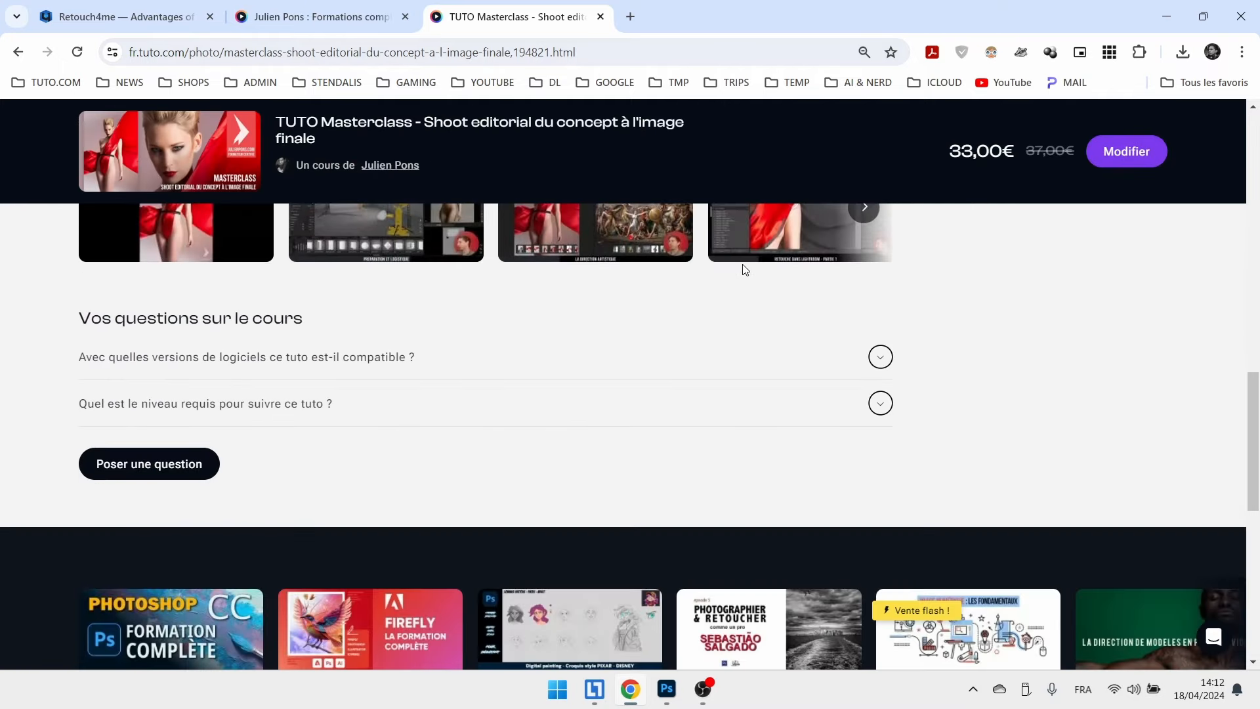
scroll(744, 269, up, 3)
click(414, 439)
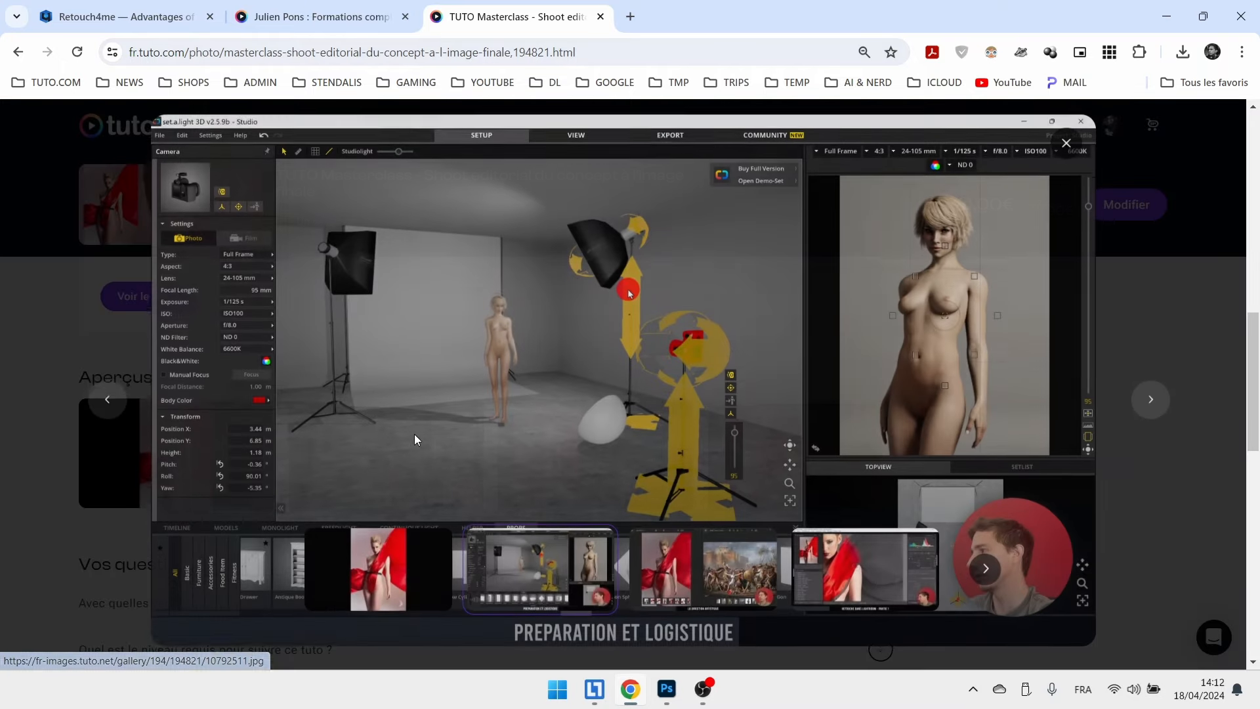
click(1149, 403)
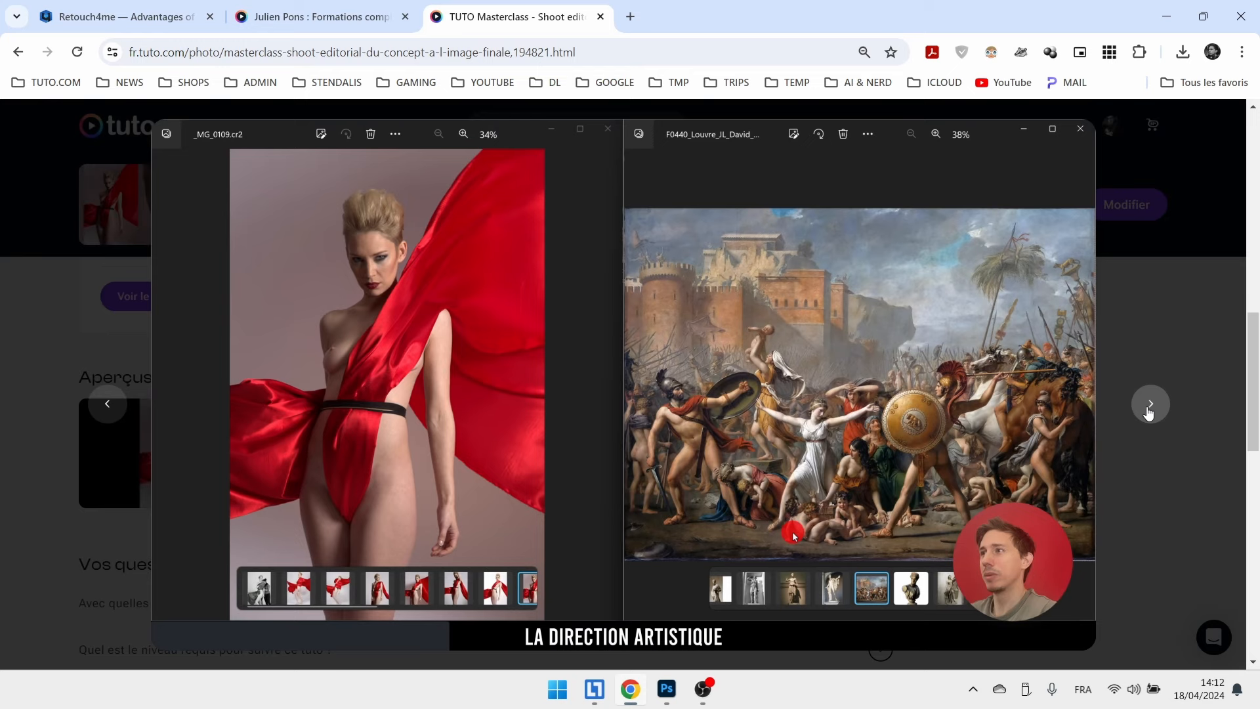
click(1149, 410)
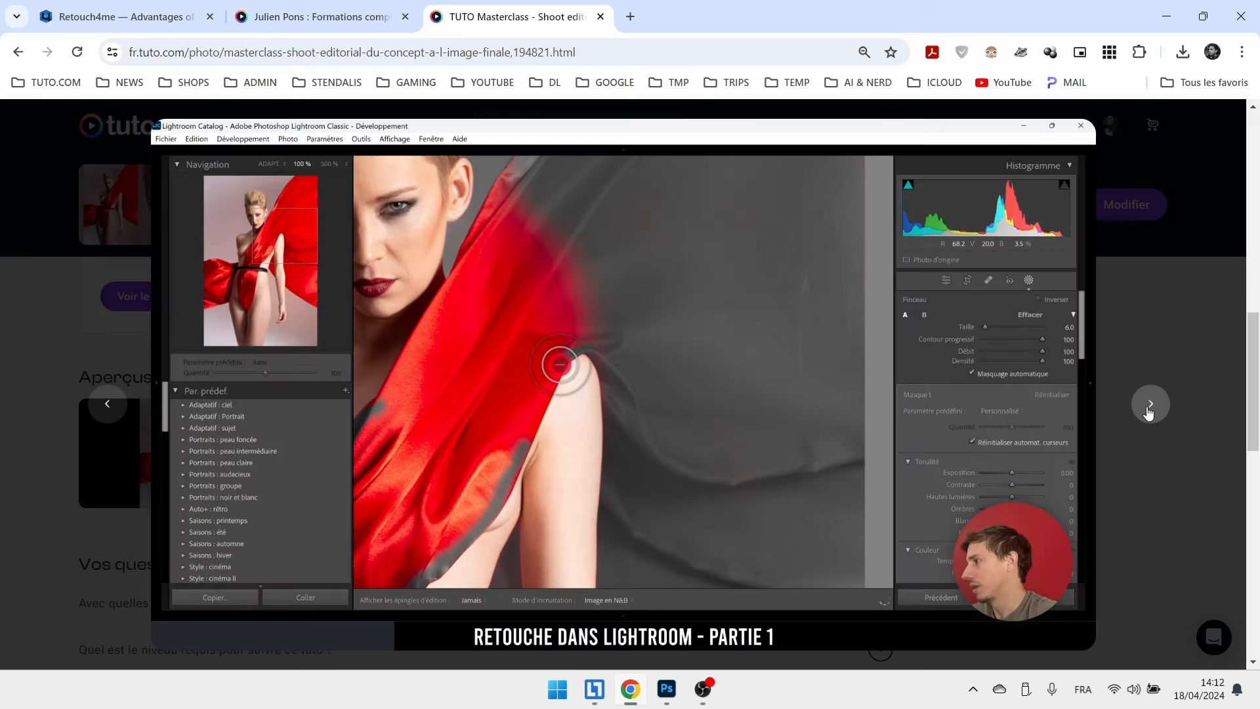
click(1170, 501)
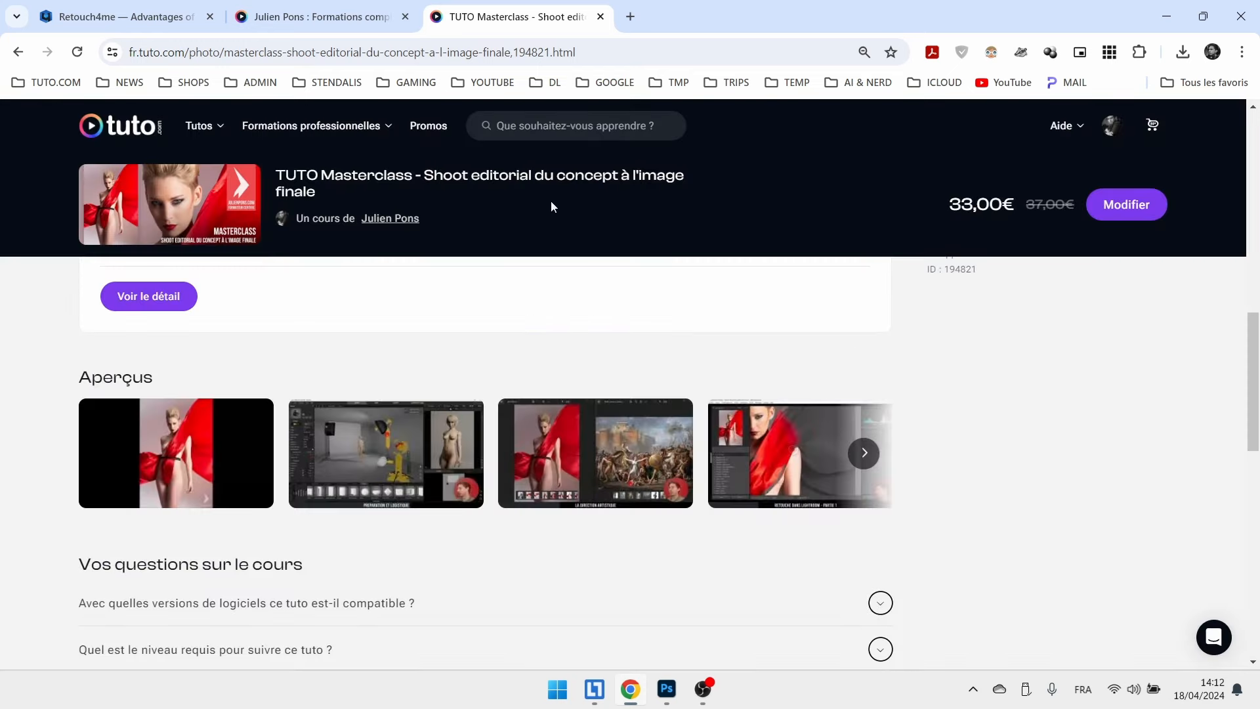
click(364, 28)
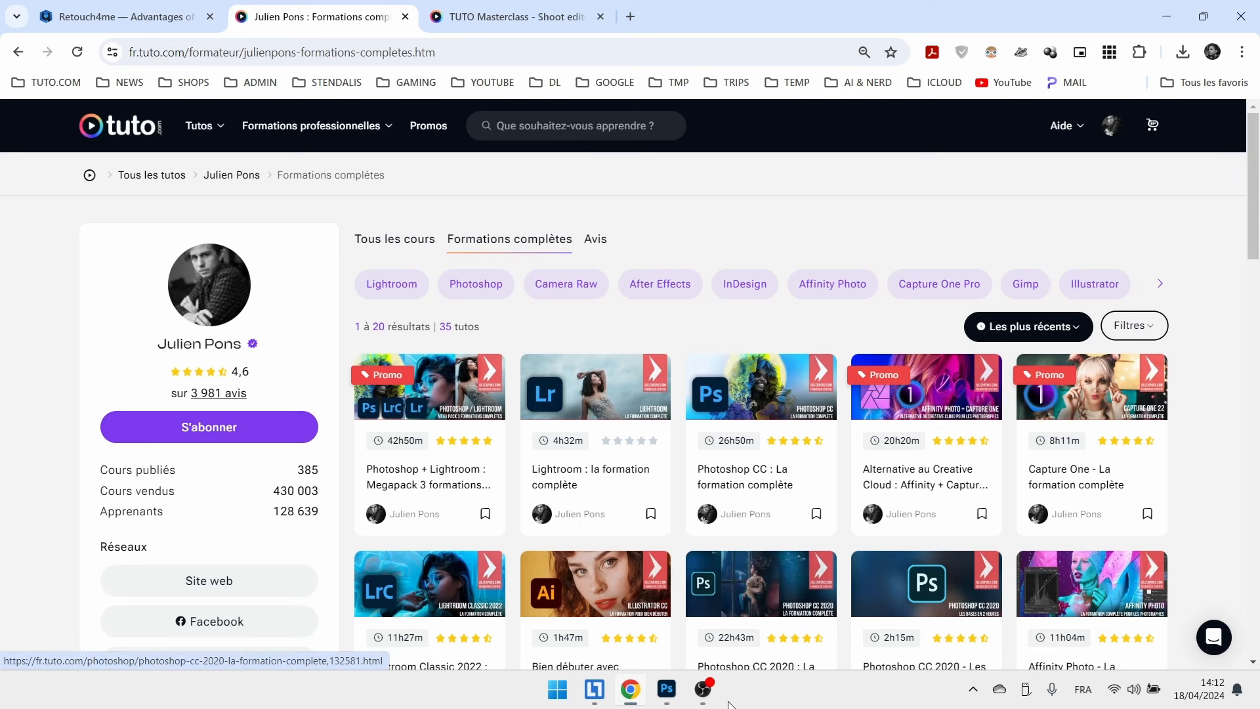
Switch back to Photoshop and examine the skin highlights on the model's face, torso, arm and hips in _MG_0109.cr2.
click(667, 689)
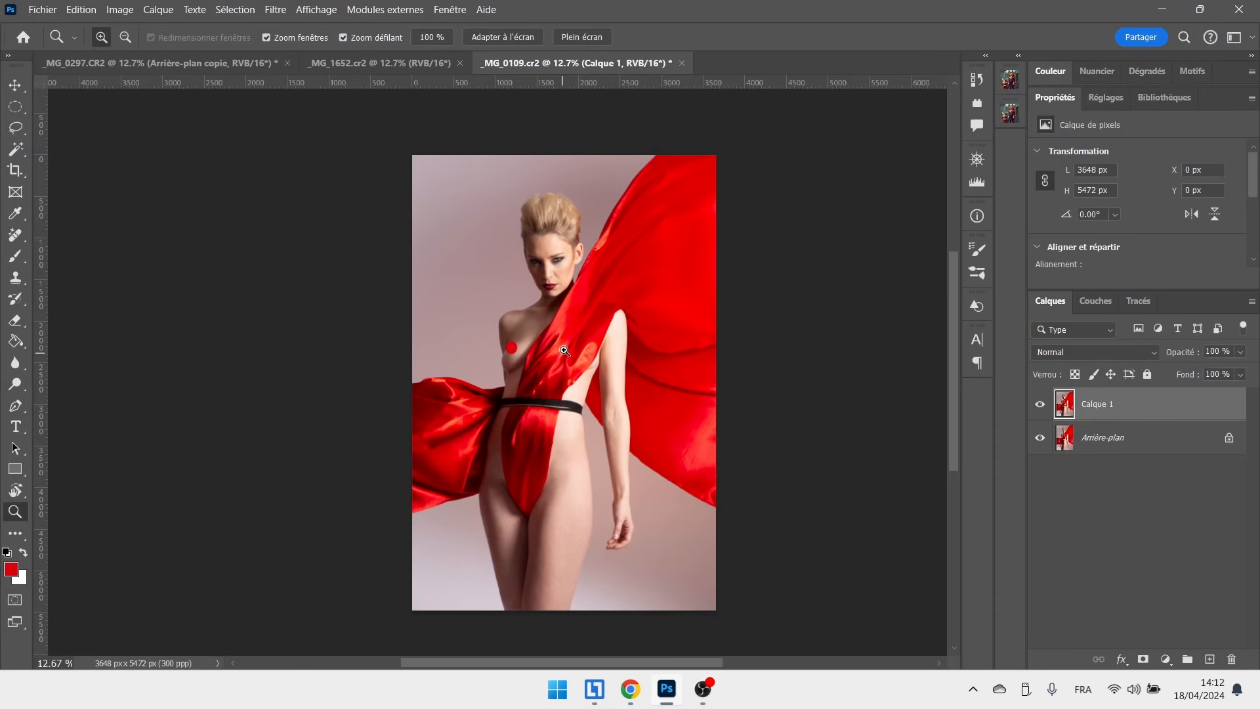
drag(557, 271, 618, 193)
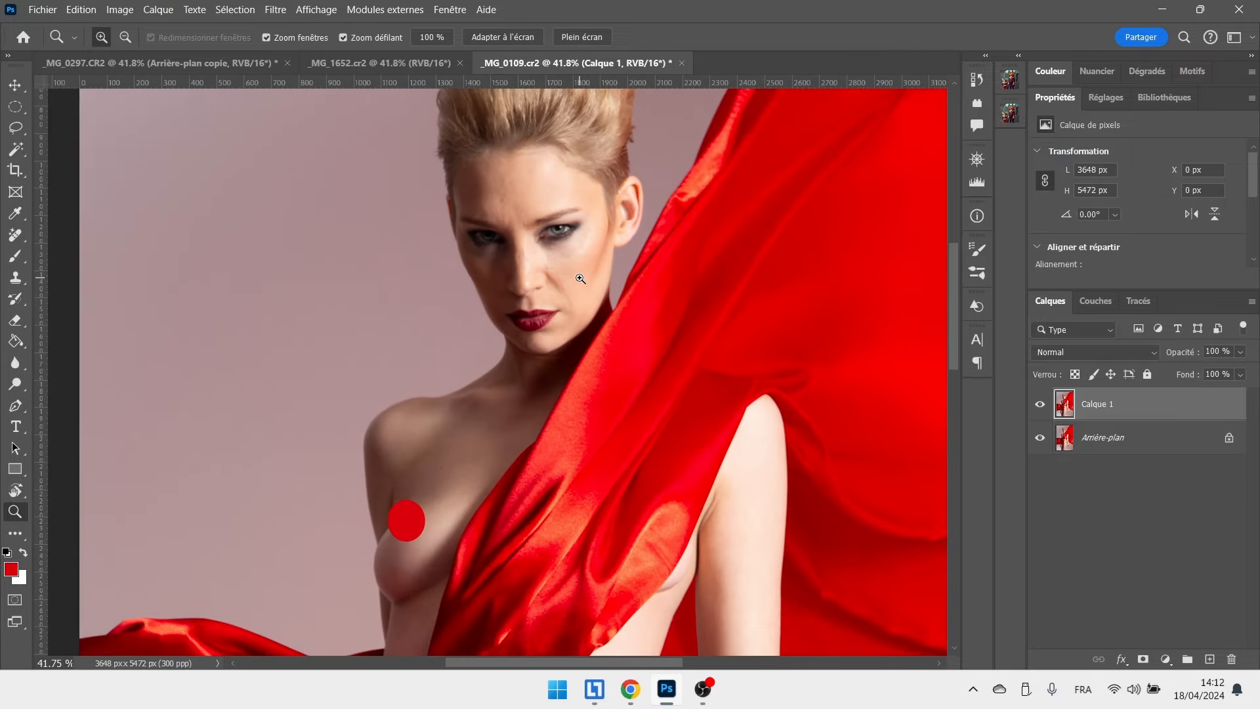
scroll(580, 278, down, 3)
drag(953, 336, 953, 398)
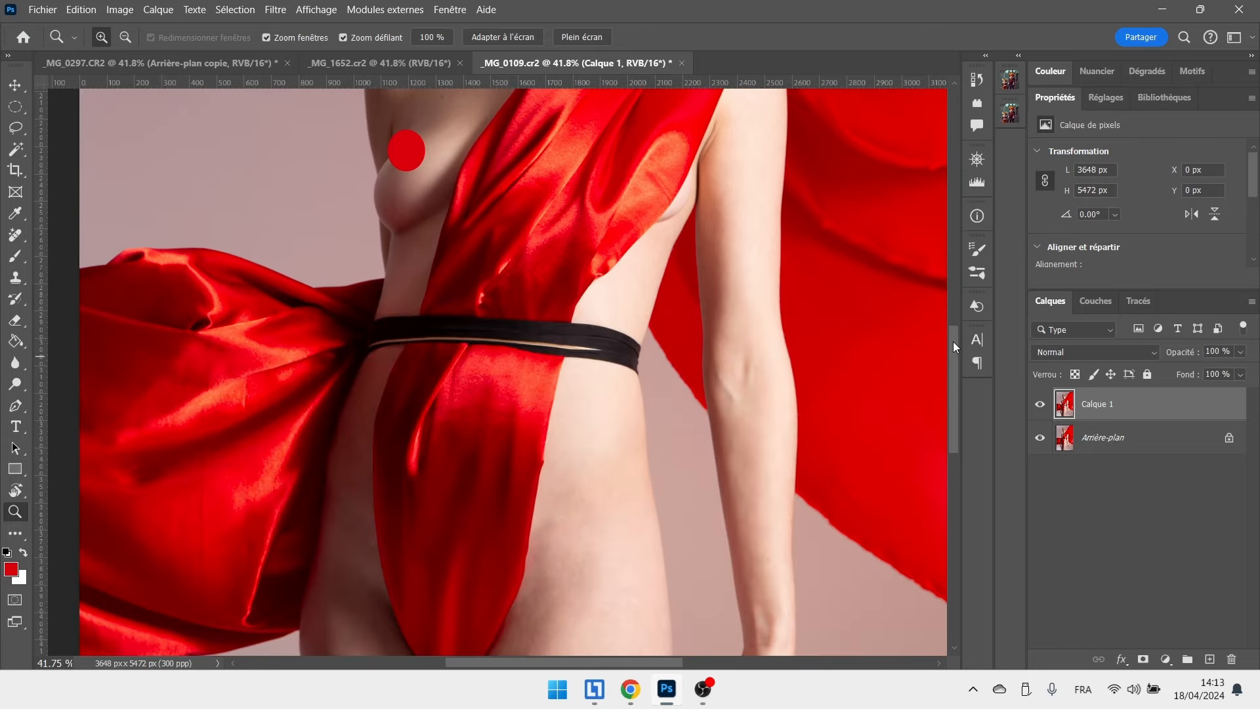
drag(953, 341, 966, 254)
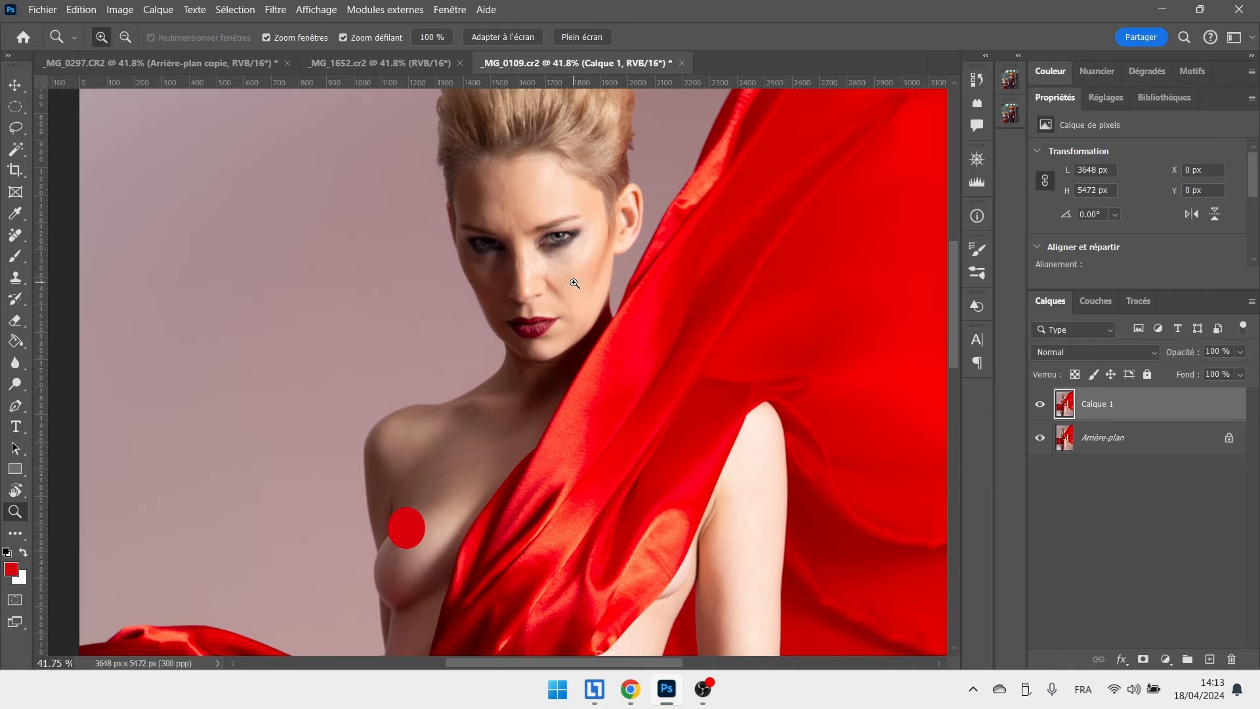
scroll(575, 283, down, 5)
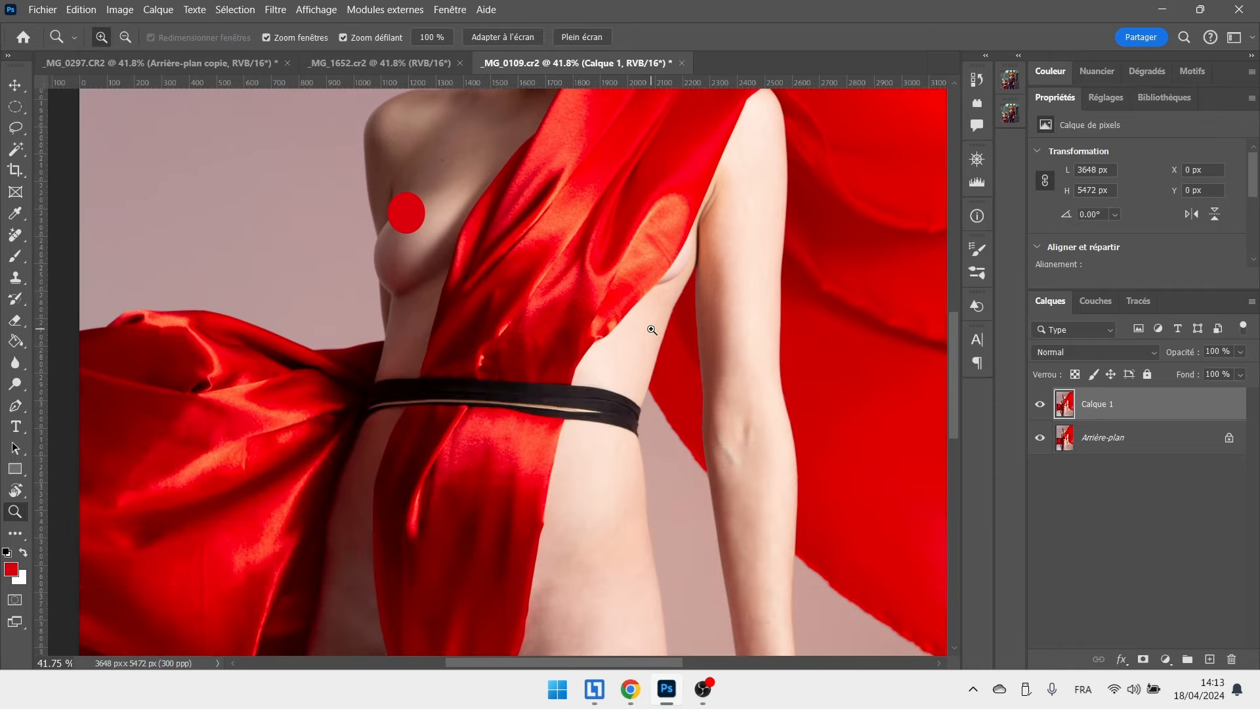
scroll(652, 330, down, 2)
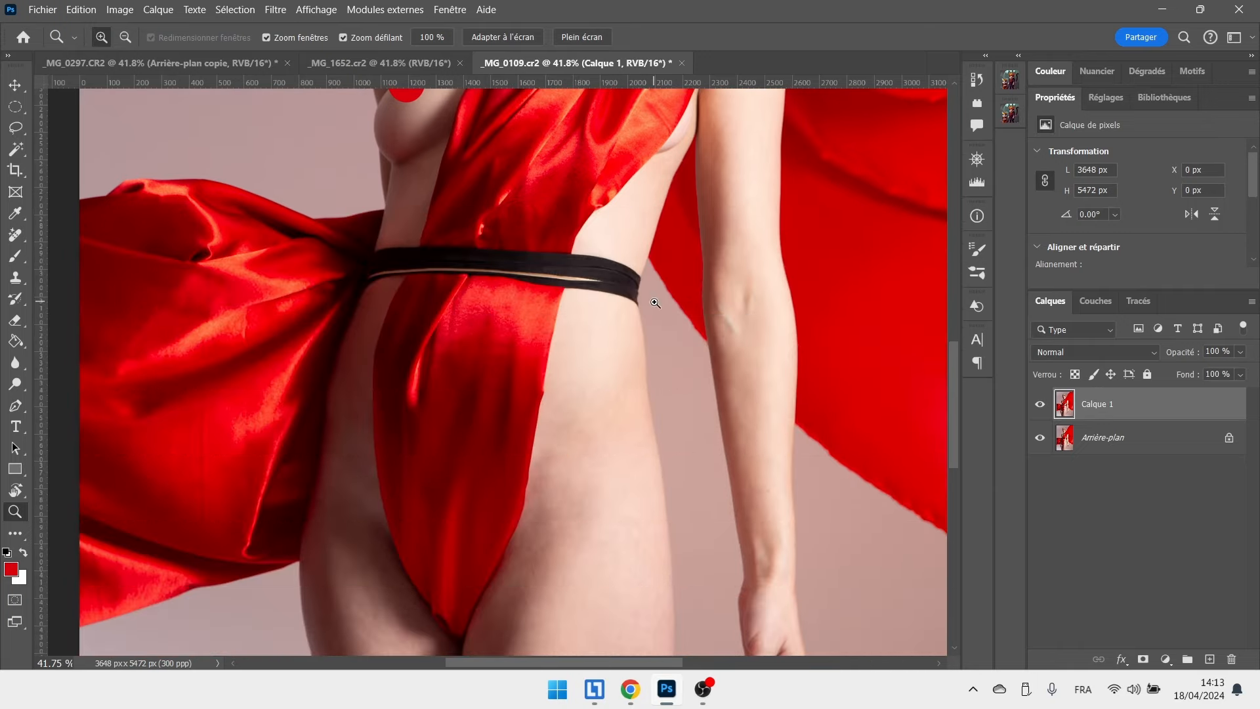
scroll(654, 303, up, 7)
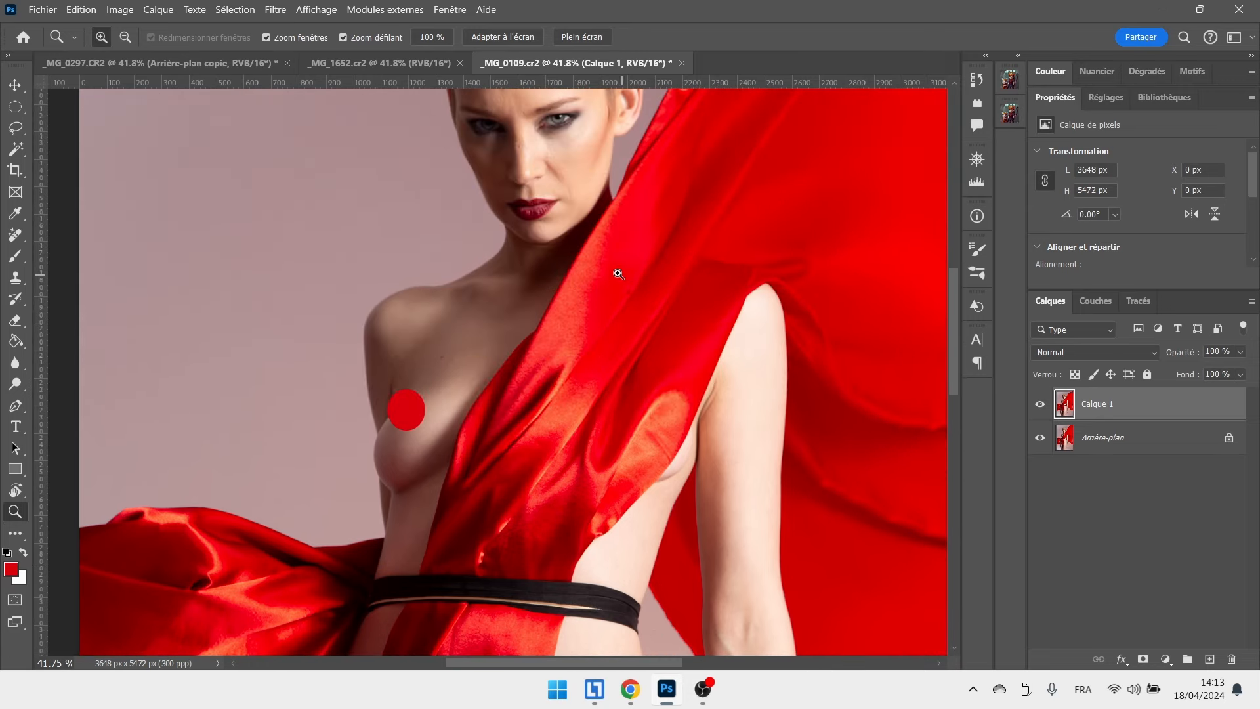
scroll(618, 274, up, 2)
Open the Retouch4me Mattifier filter on the duplicated layer, Calque 1.
click(275, 9)
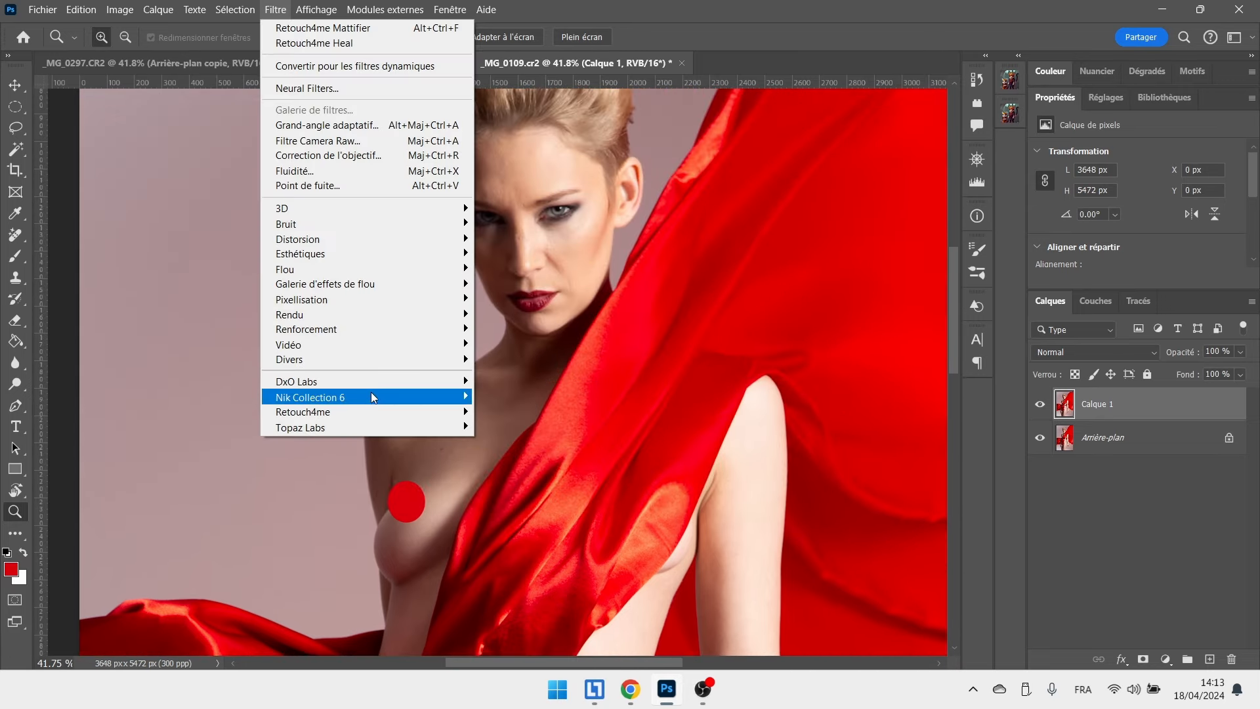
mouse_move(371, 412)
click(576, 456)
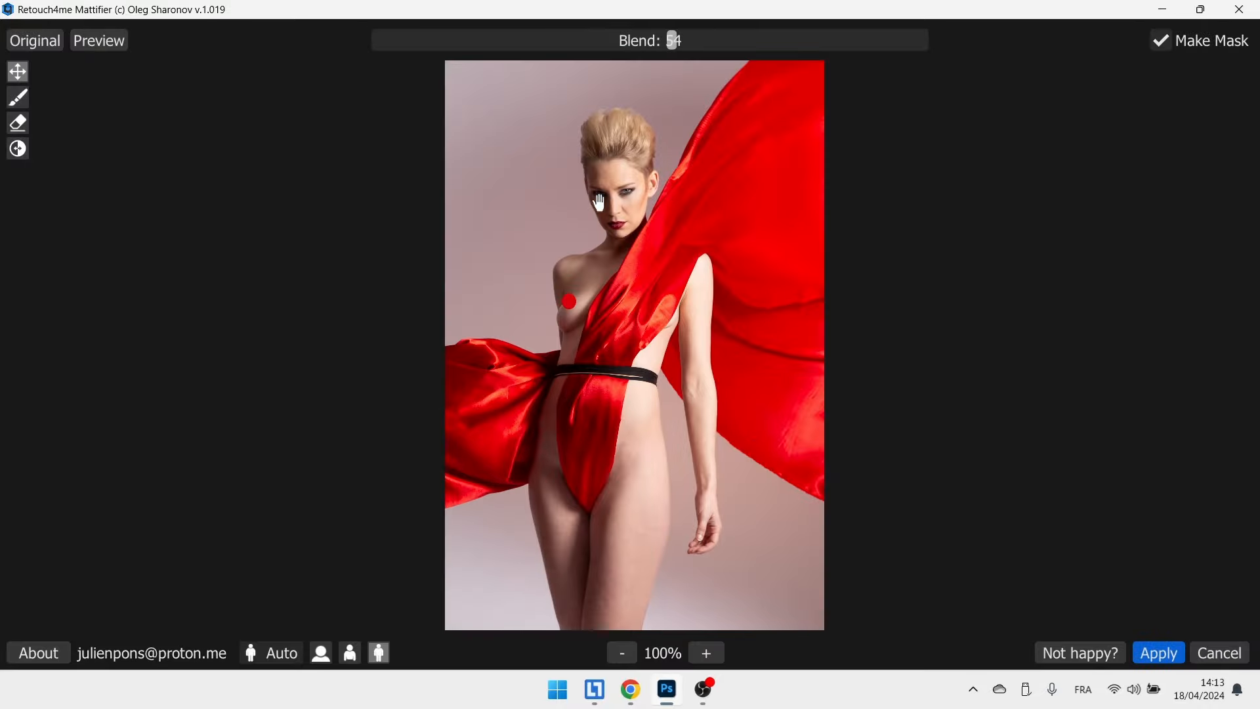
scroll(669, 230, up, 5)
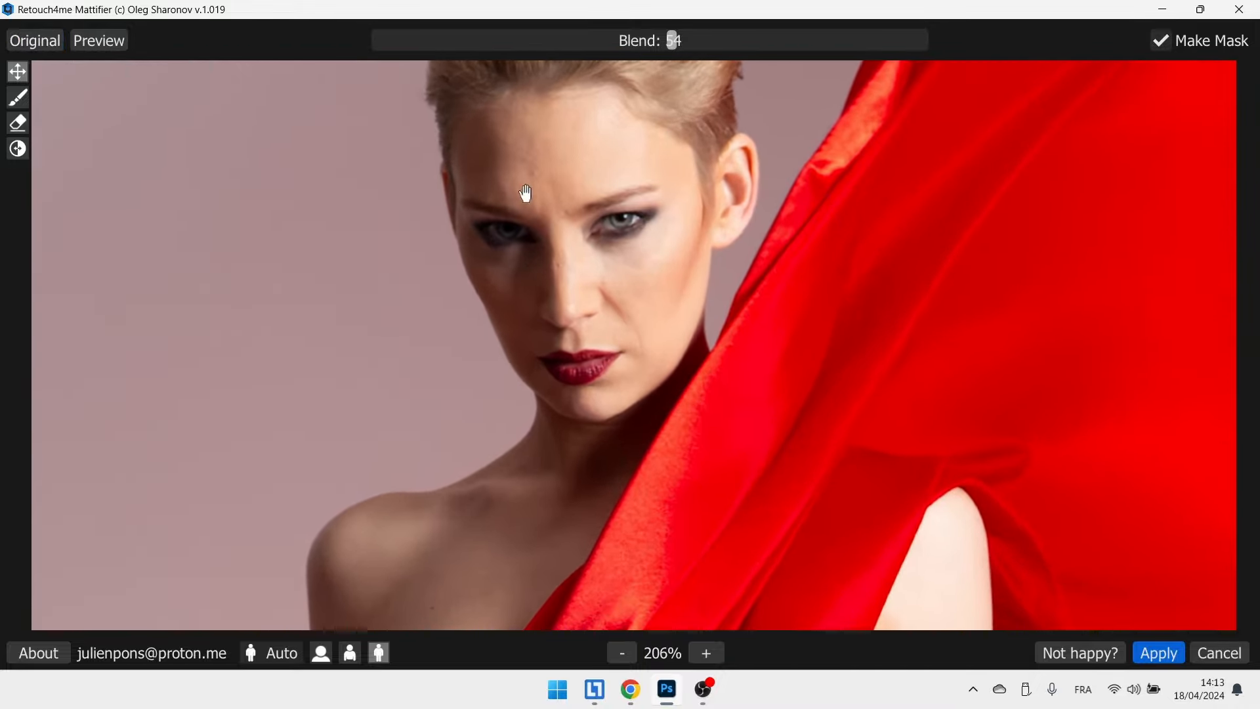
scroll(728, 202, up, 3)
scroll(714, 234, up, 1)
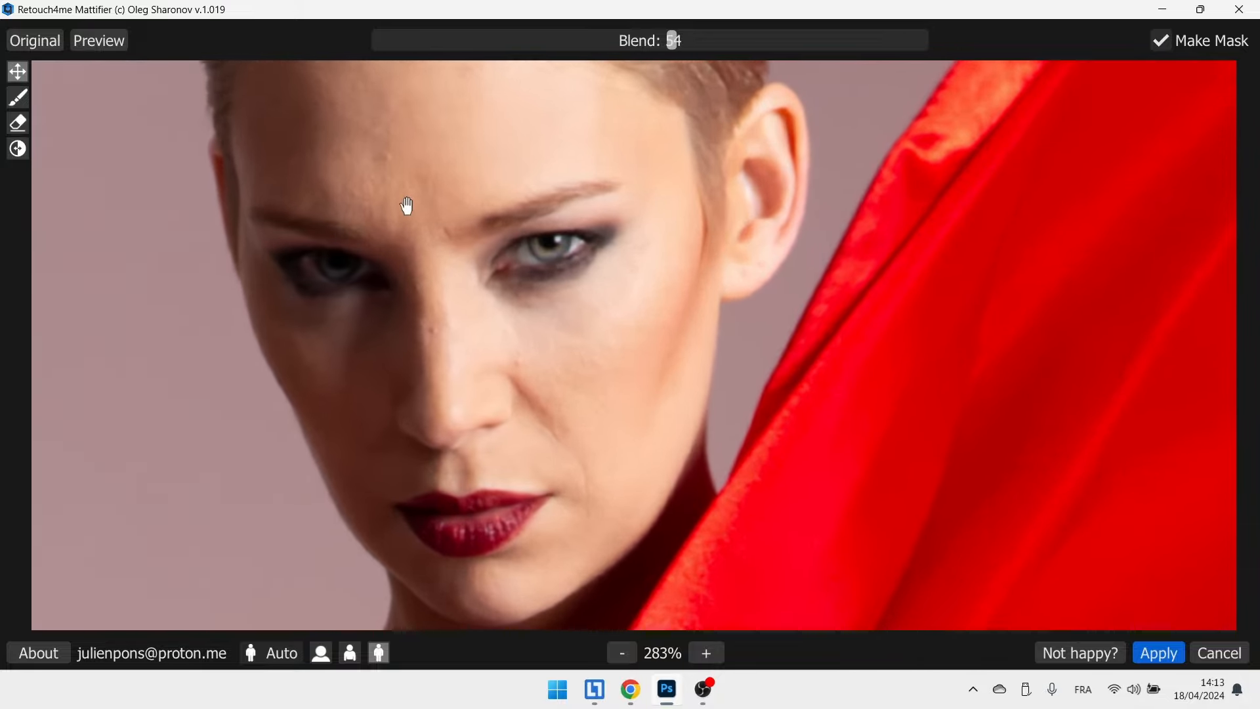
Compare the mattified face with the original, set the Mattifier's Blend to 73, and check it against the original again.
click(33, 43)
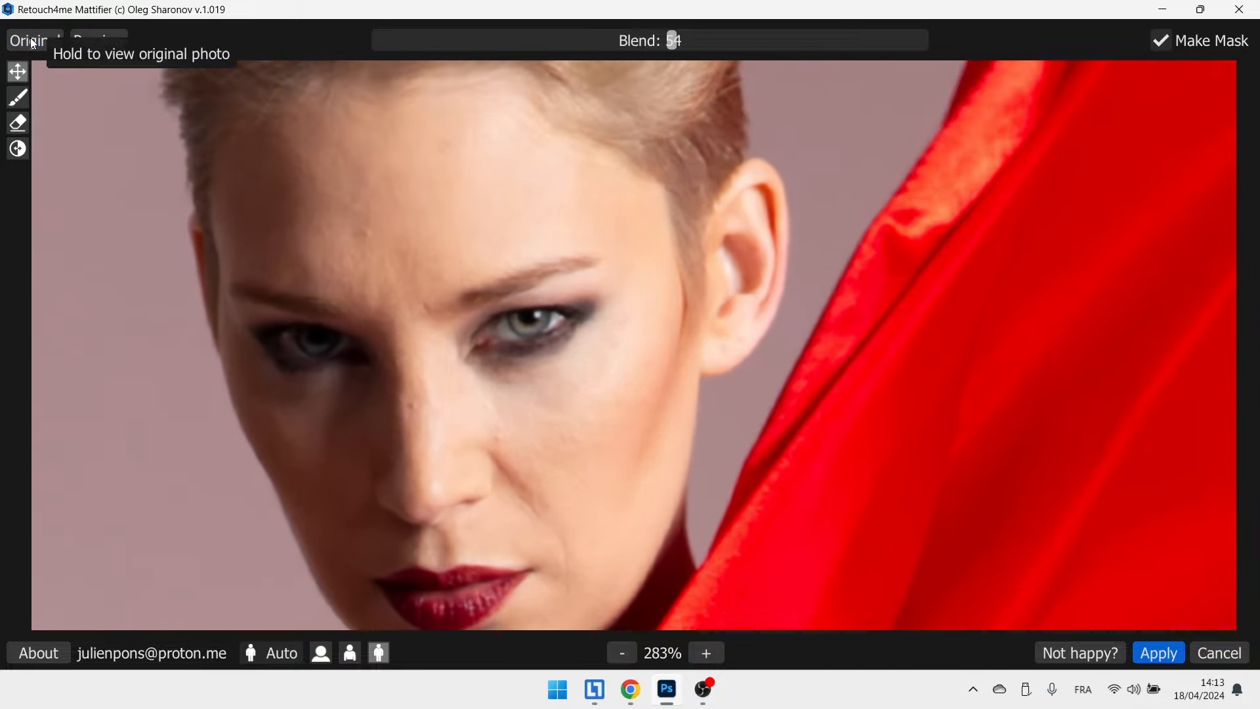
click(33, 44)
click(33, 44)
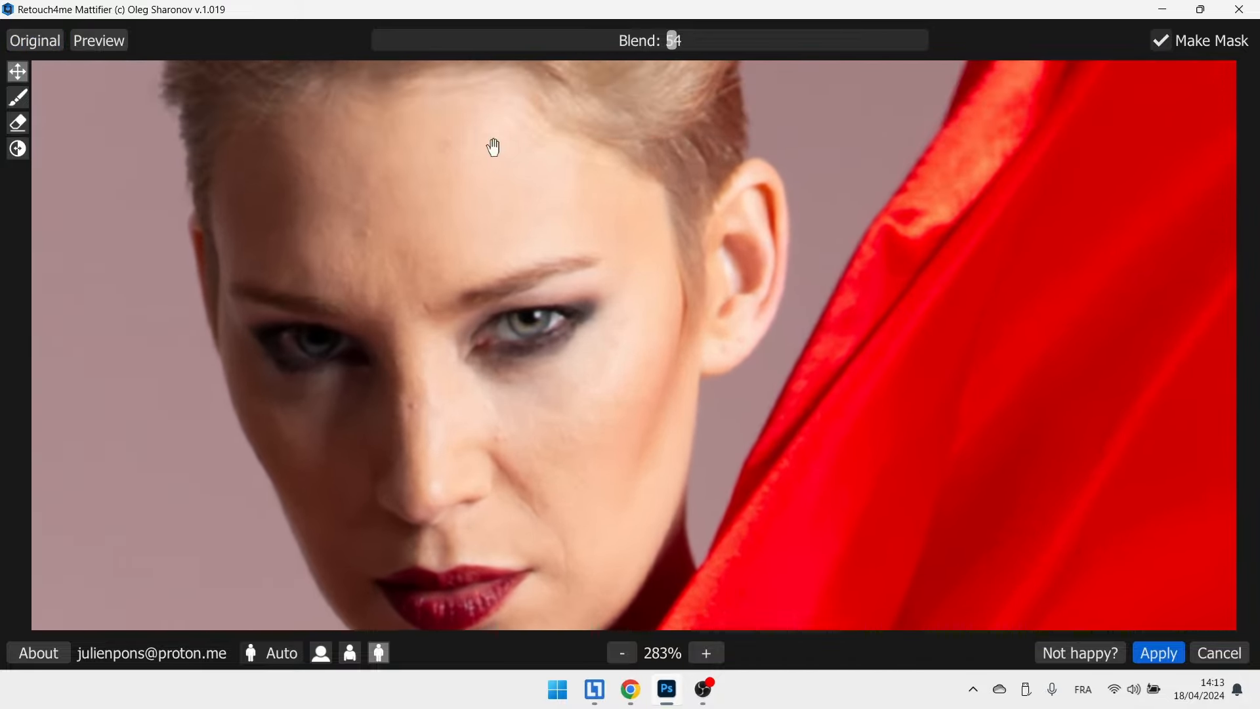
click(37, 49)
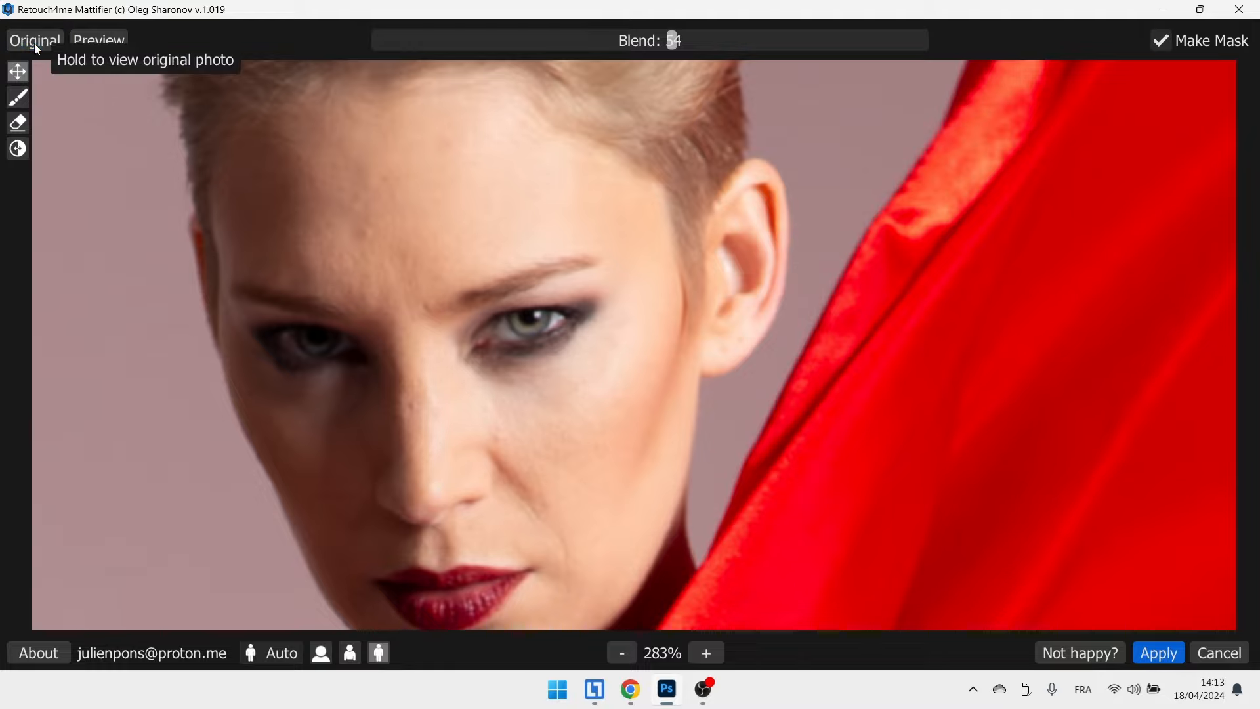
click(36, 49)
drag(734, 50, 779, 52)
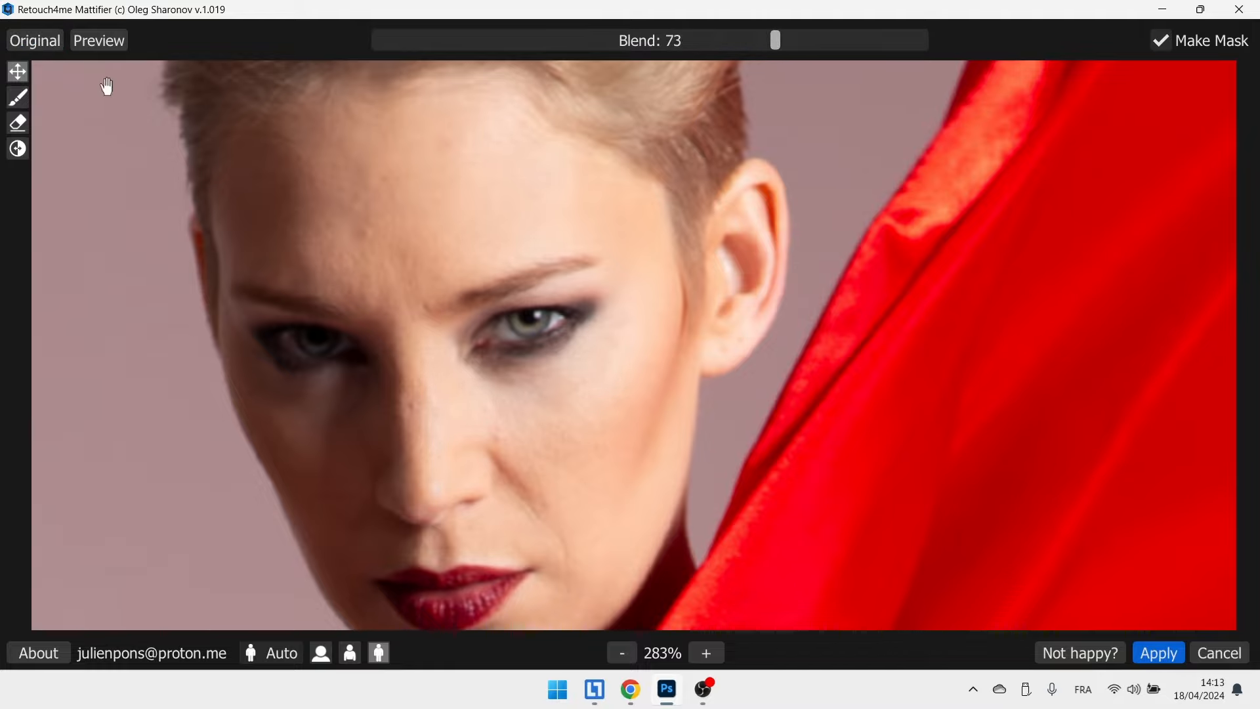
click(26, 41)
click(29, 41)
Preview the Mattifier's mask over the model's full figure.
scroll(486, 361, down, 5)
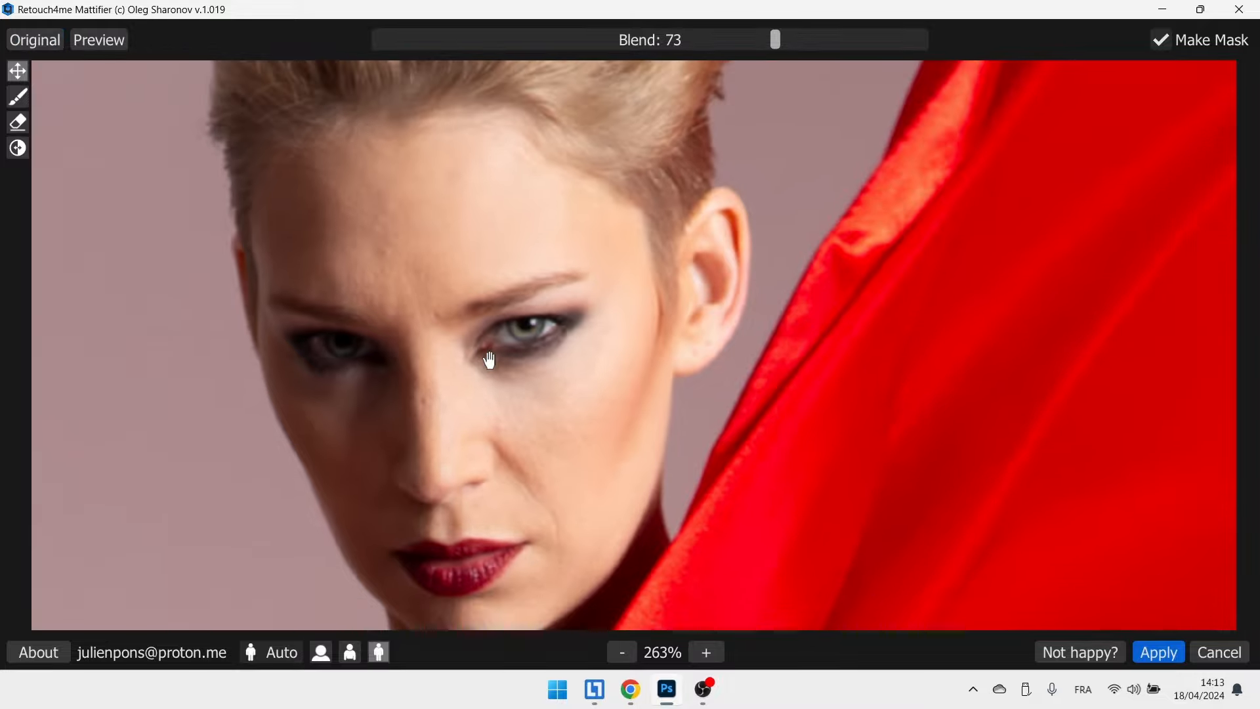
click(622, 653)
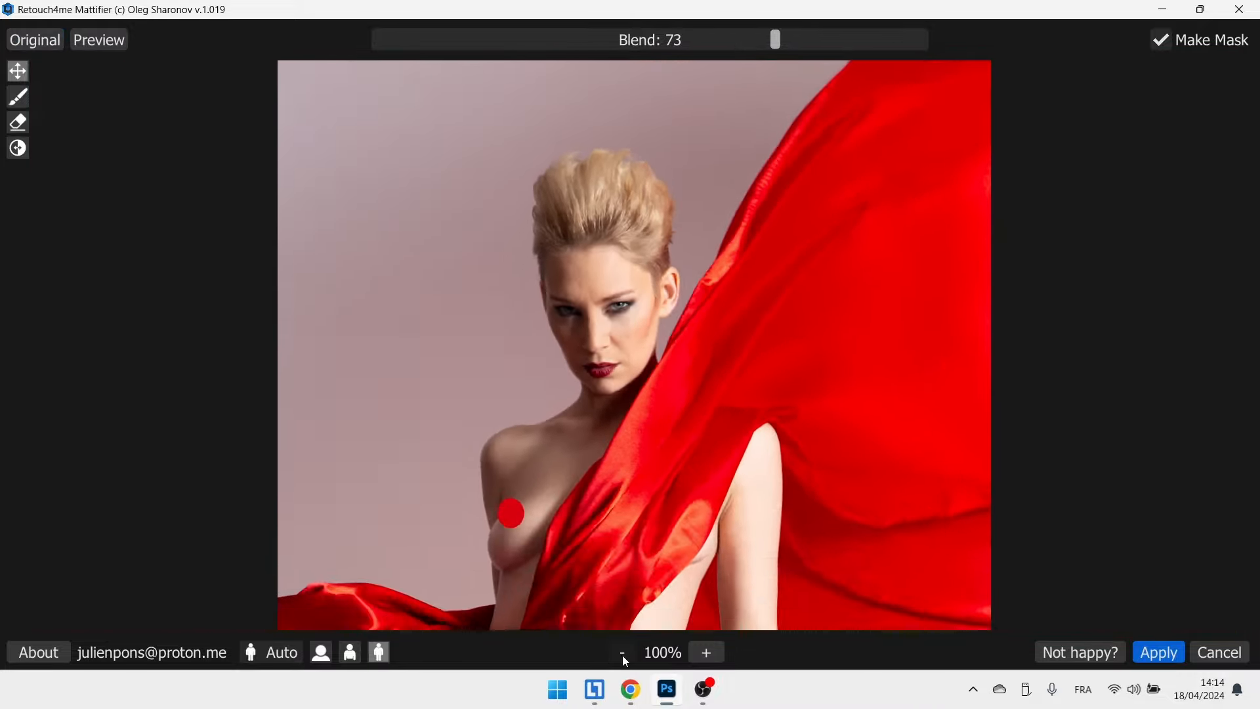
click(102, 41)
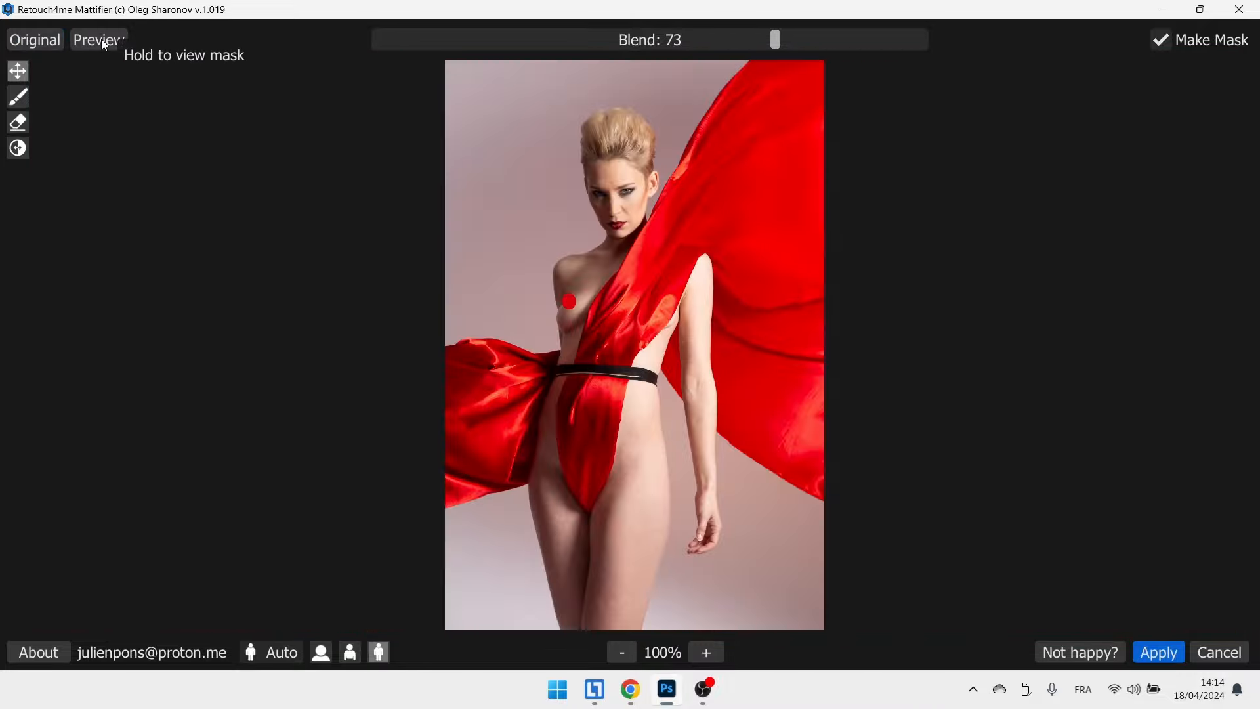
click(102, 40)
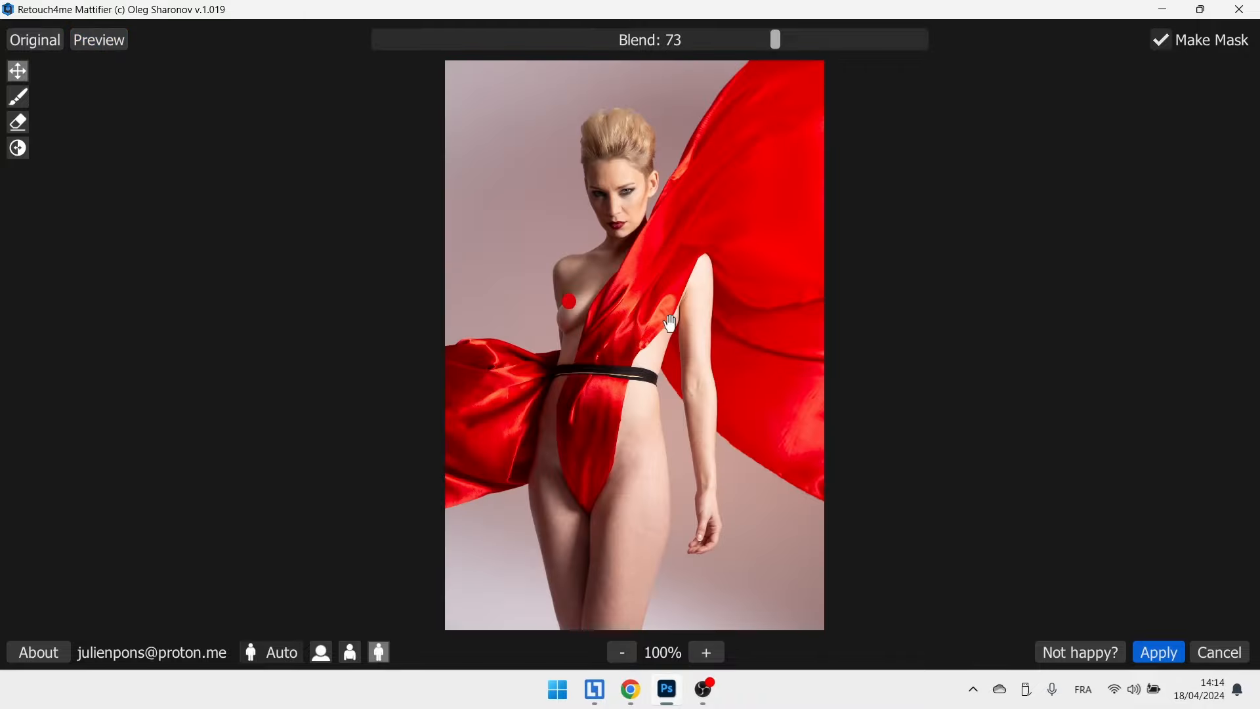
Compare the mattified torso and arm with the original in close-up, and apply the Mattifier with Make Mask enabled.
scroll(773, 337, up, 3)
scroll(773, 338, up, 4)
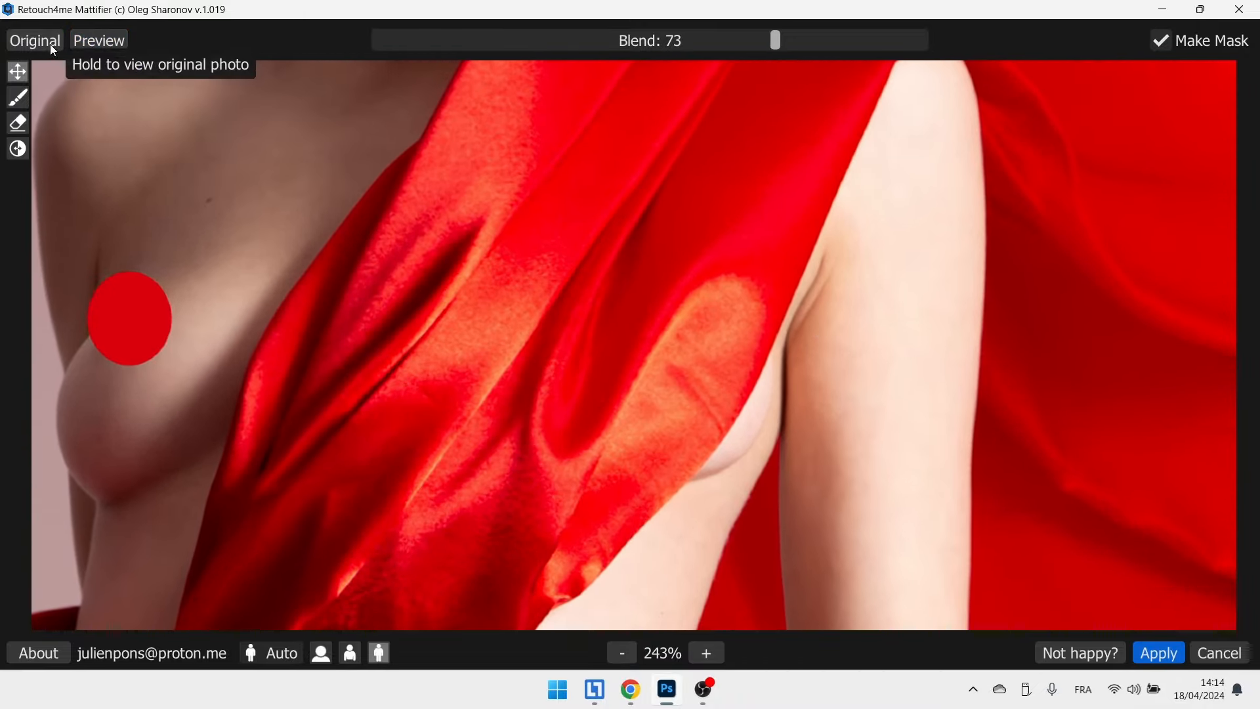
click(50, 41)
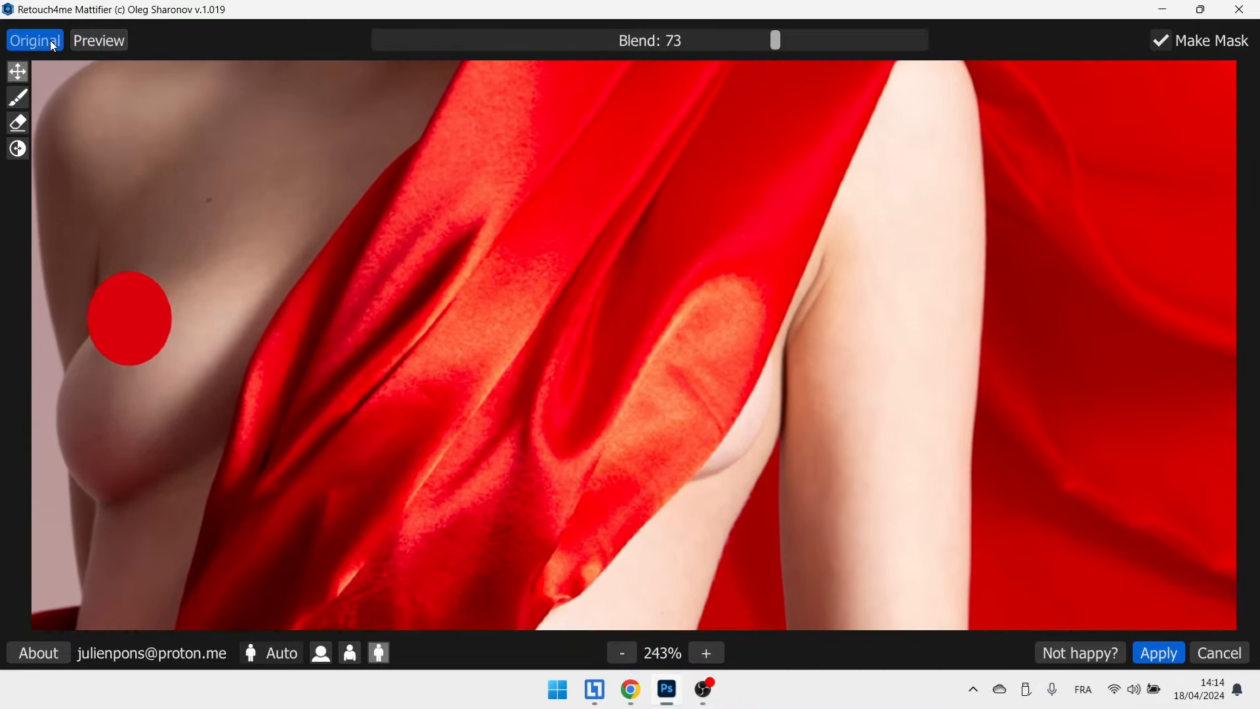
click(50, 40)
click(50, 41)
click(1161, 655)
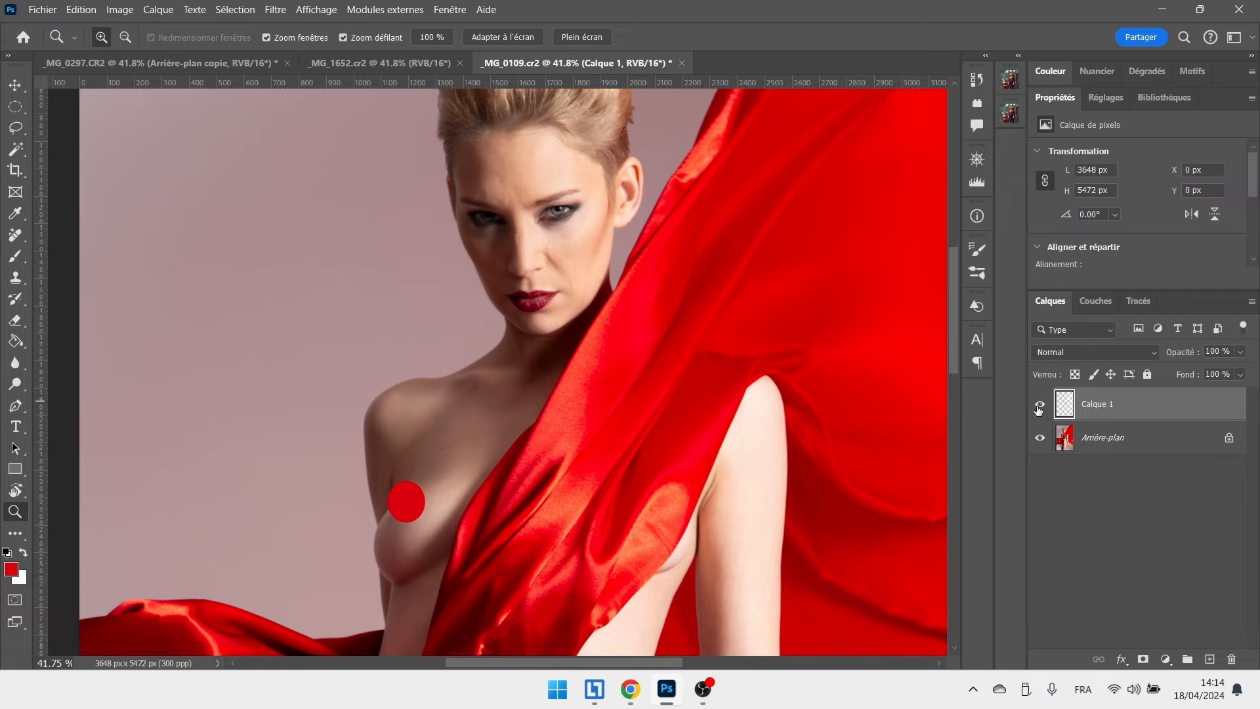
Undo the white mask tried on the Mattifier layer and add a black layer mask that hides the whole effect.
scroll(697, 276, up, 3)
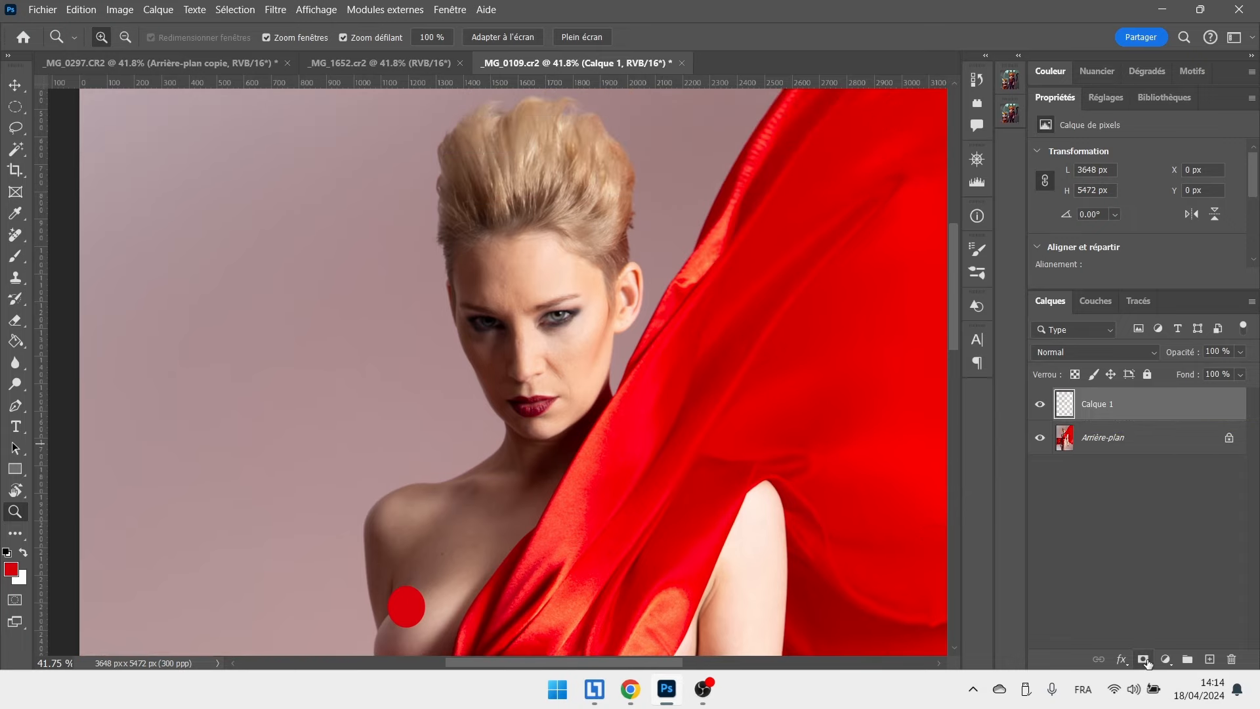
click(1144, 660)
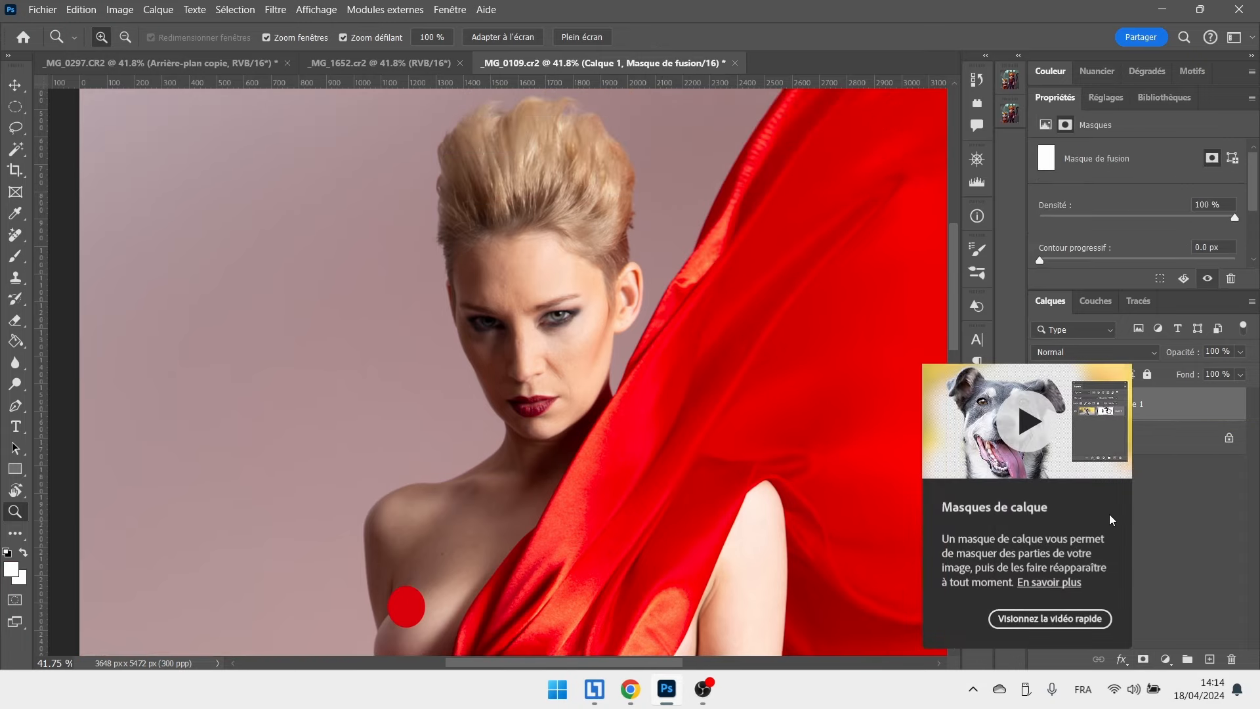
key(ctrl+z)
alt+click(1143, 659)
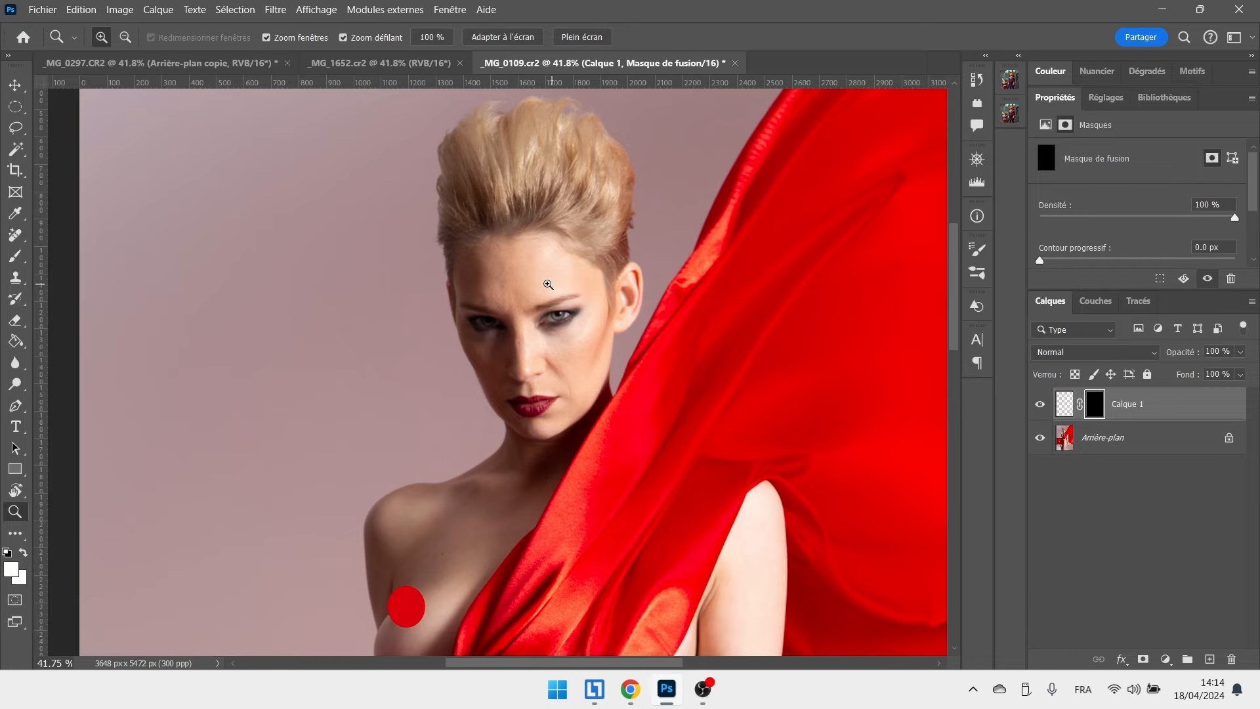
drag(548, 284, 616, 247)
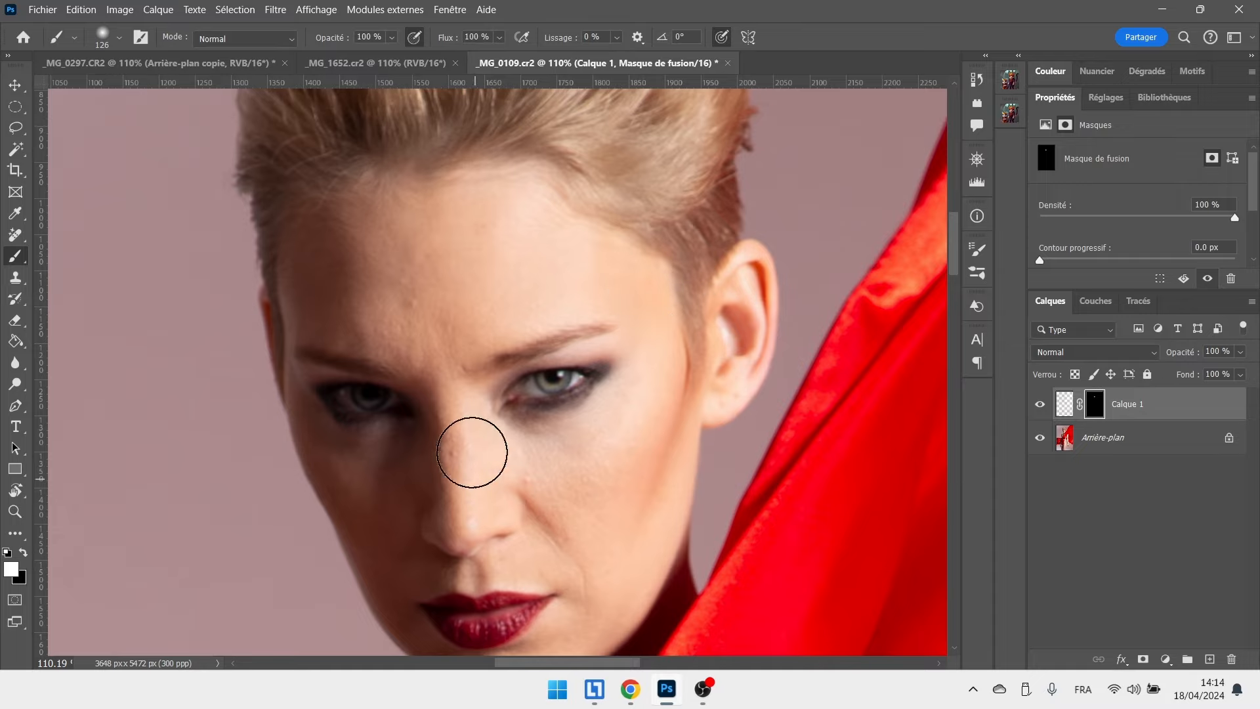
Paint white on Calque 1's mask over the forehead, check the mask, and compare the face with the layer hidden.
drag(532, 281, 495, 225)
alt+click(1095, 404)
alt+click(1094, 404)
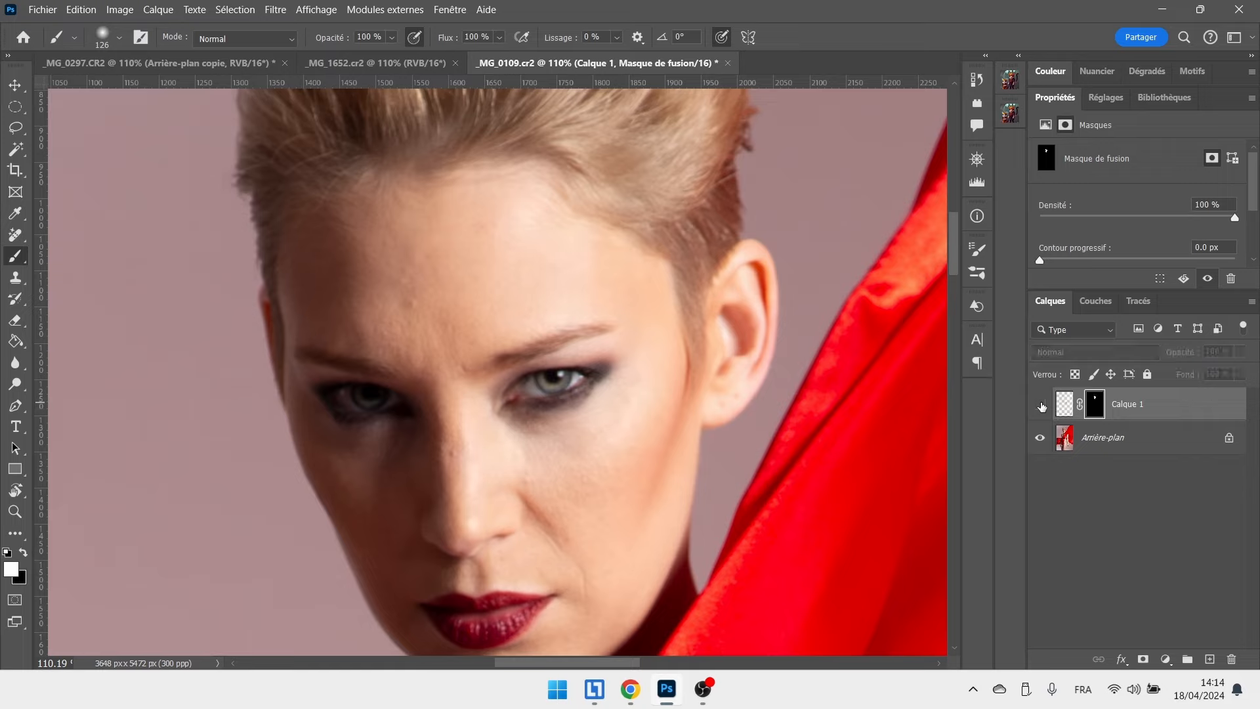
click(1041, 405)
click(1041, 405)
click(1041, 405)
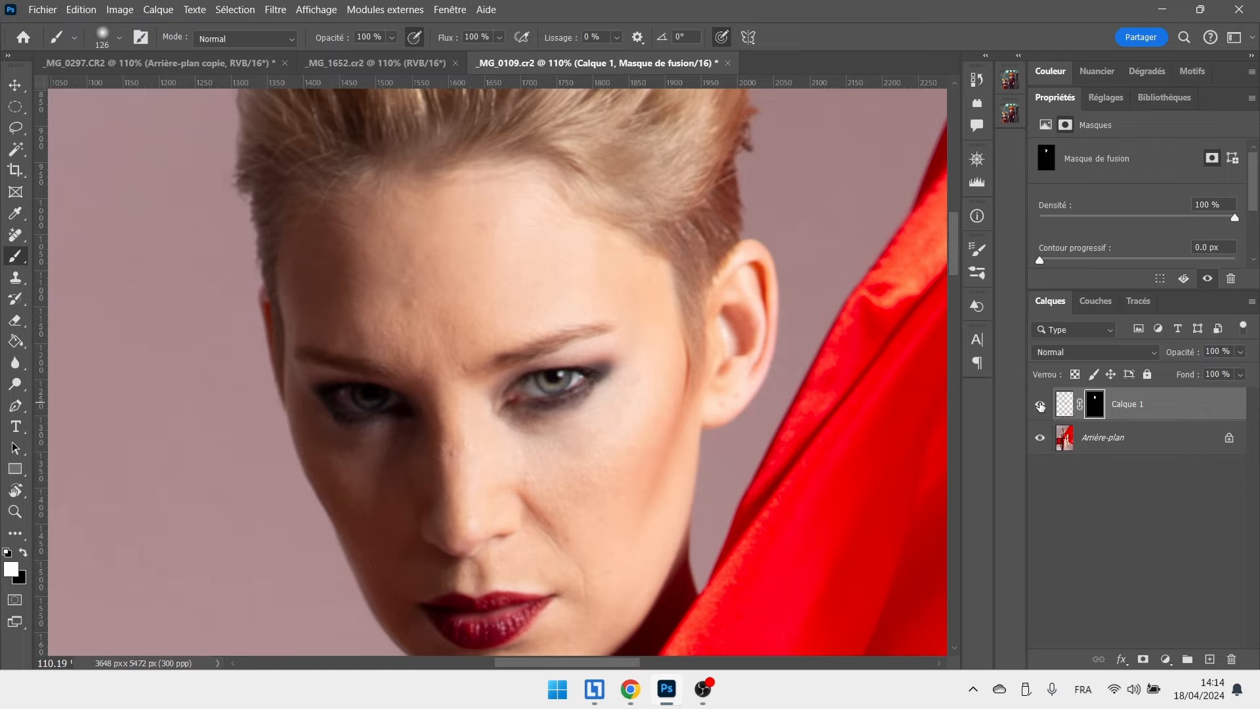
Duplicate the Arrière-plan layer with the whole figure in view.
click(1093, 440)
key(z)
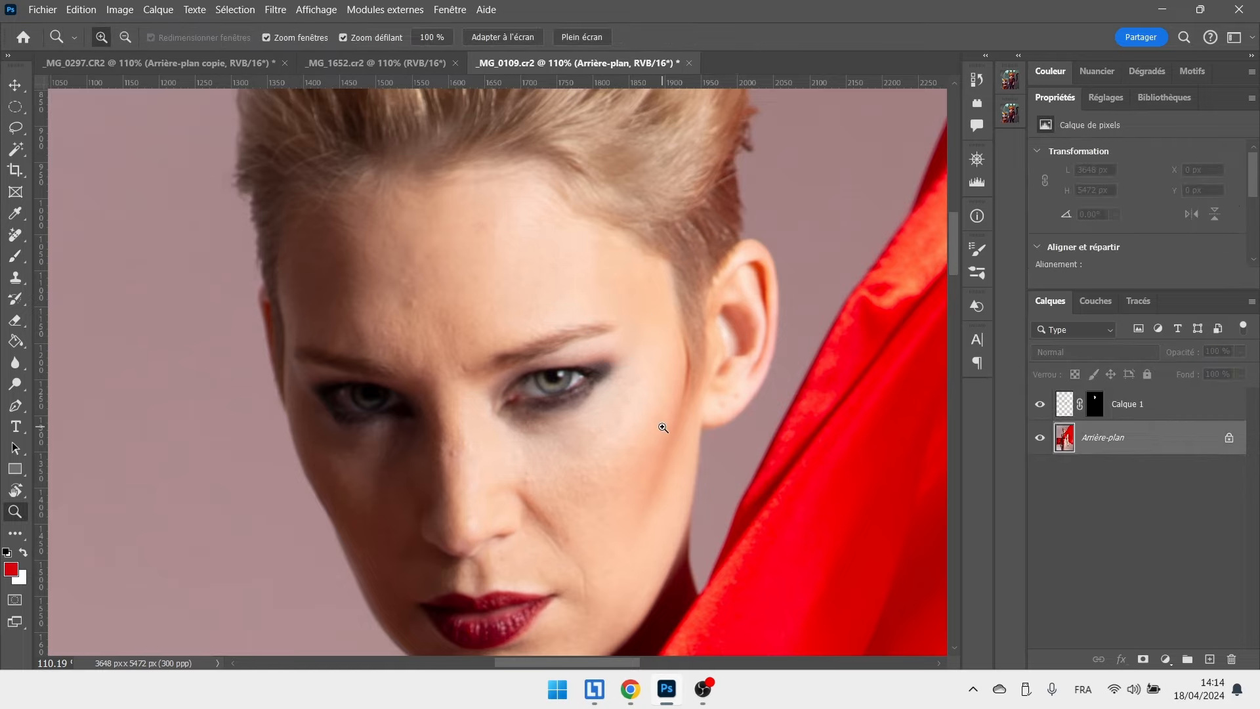
drag(661, 422, 592, 458)
scroll(573, 337, down, 4)
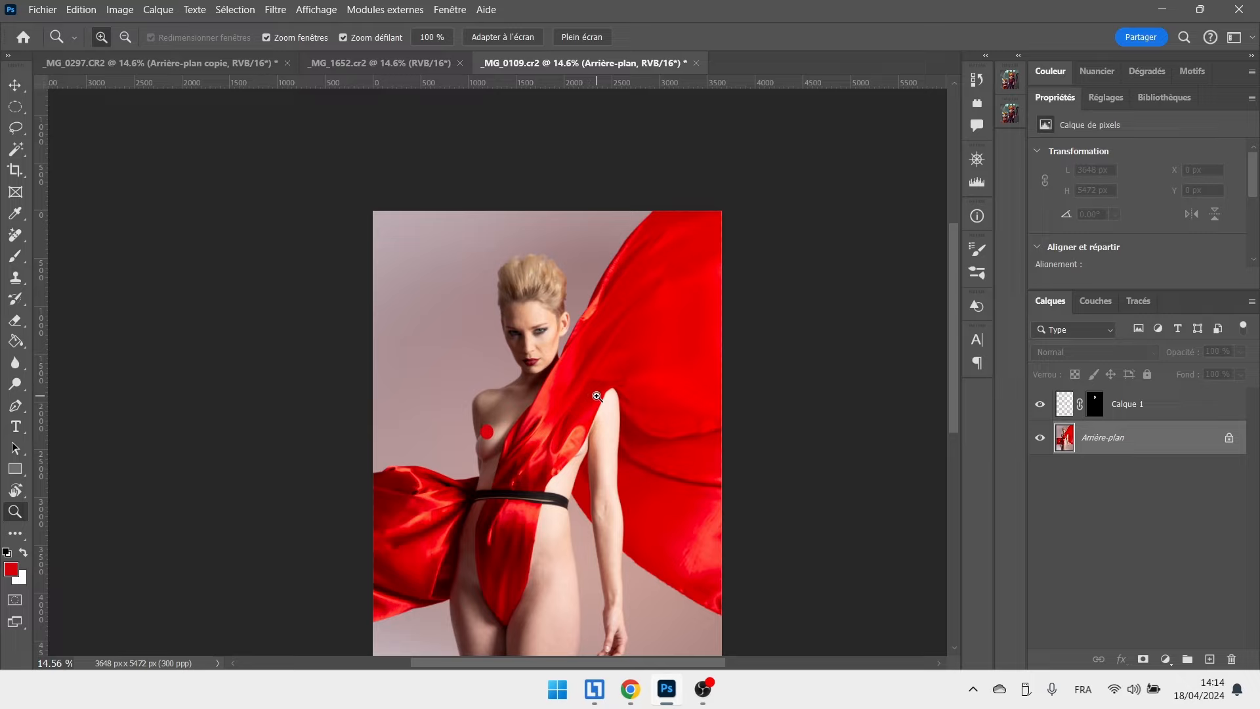
scroll(597, 395, down, 3)
scroll(592, 400, up, 1)
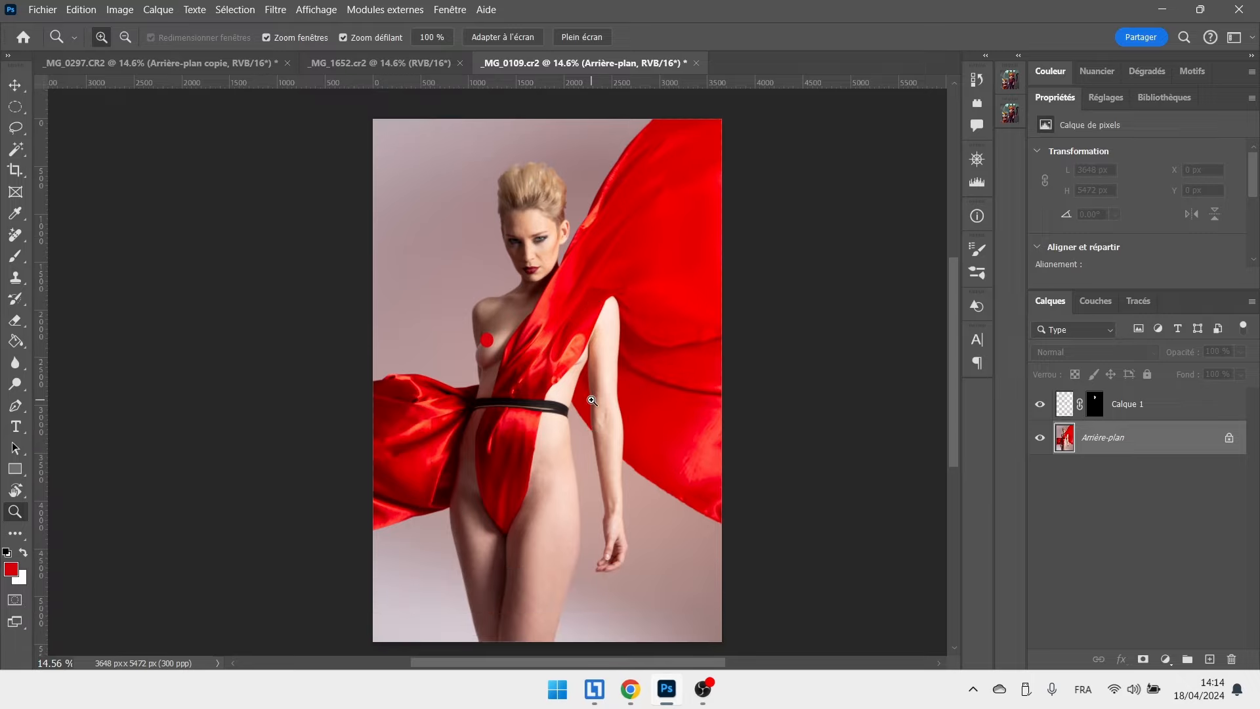
scroll(591, 399, down, 1)
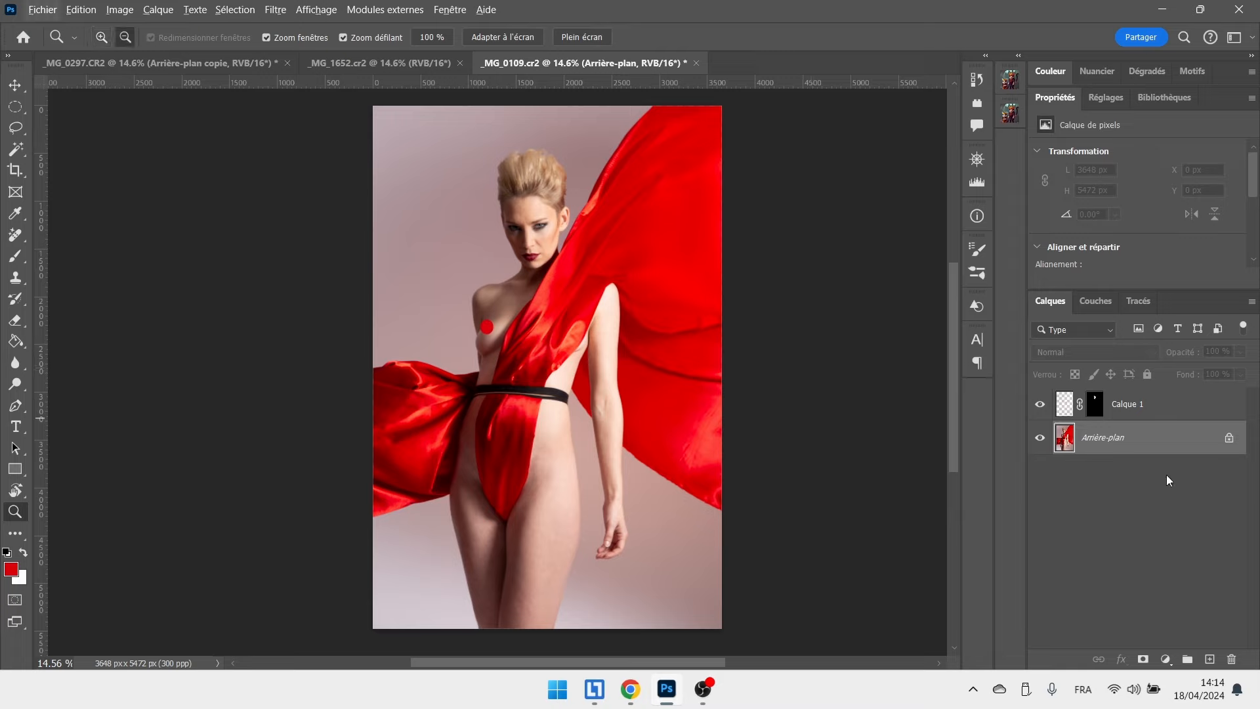
key(ctrl+j)
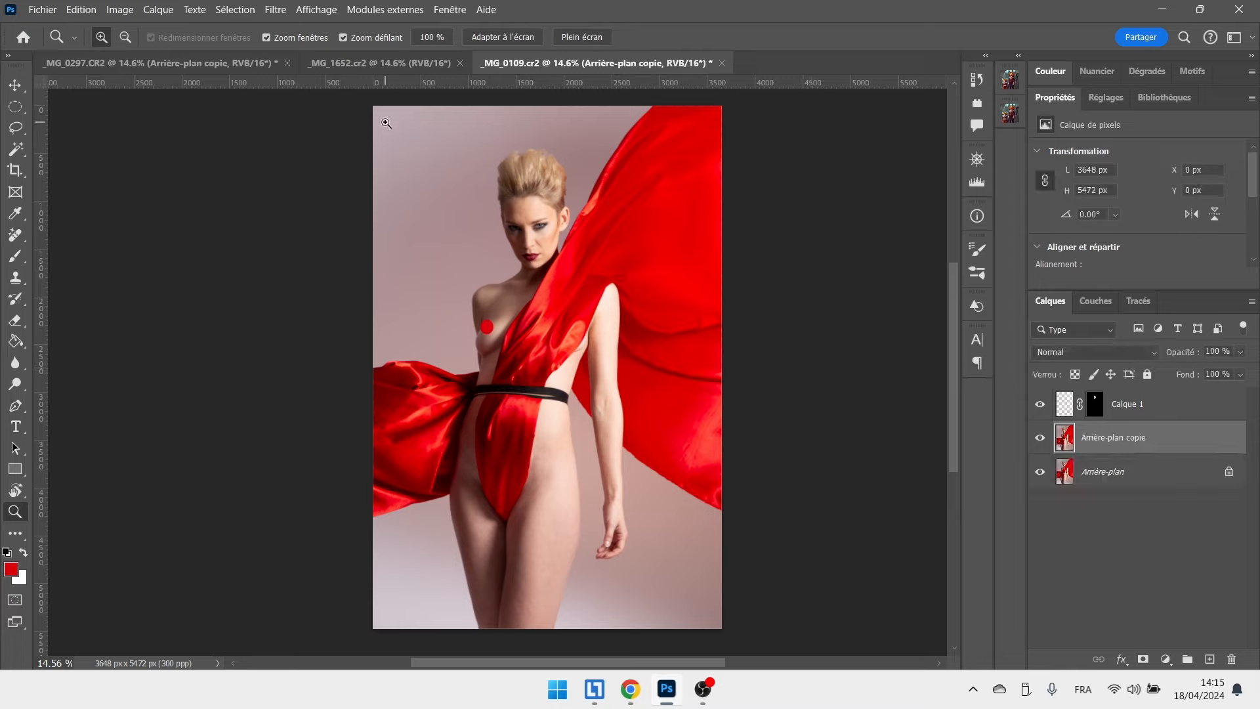
Start the Retouch4me Fabric filter on the Arrière-plan copie layer.
click(277, 9)
mouse_move(399, 415)
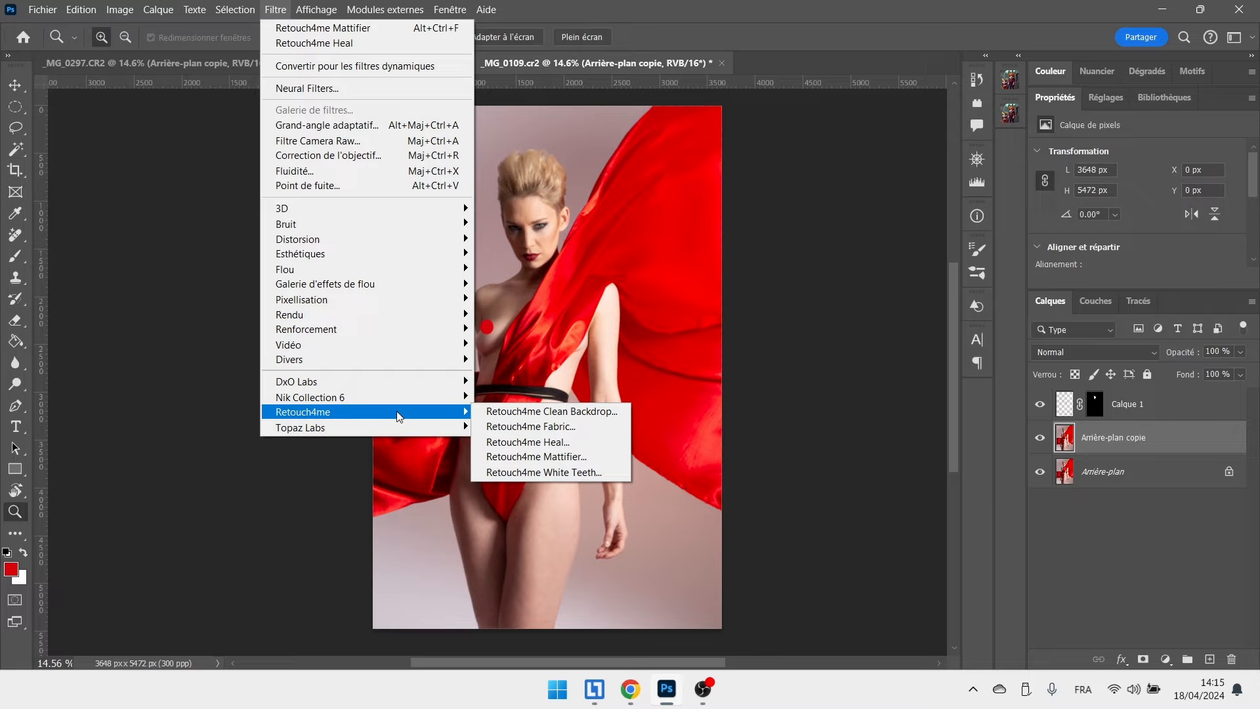
click(530, 427)
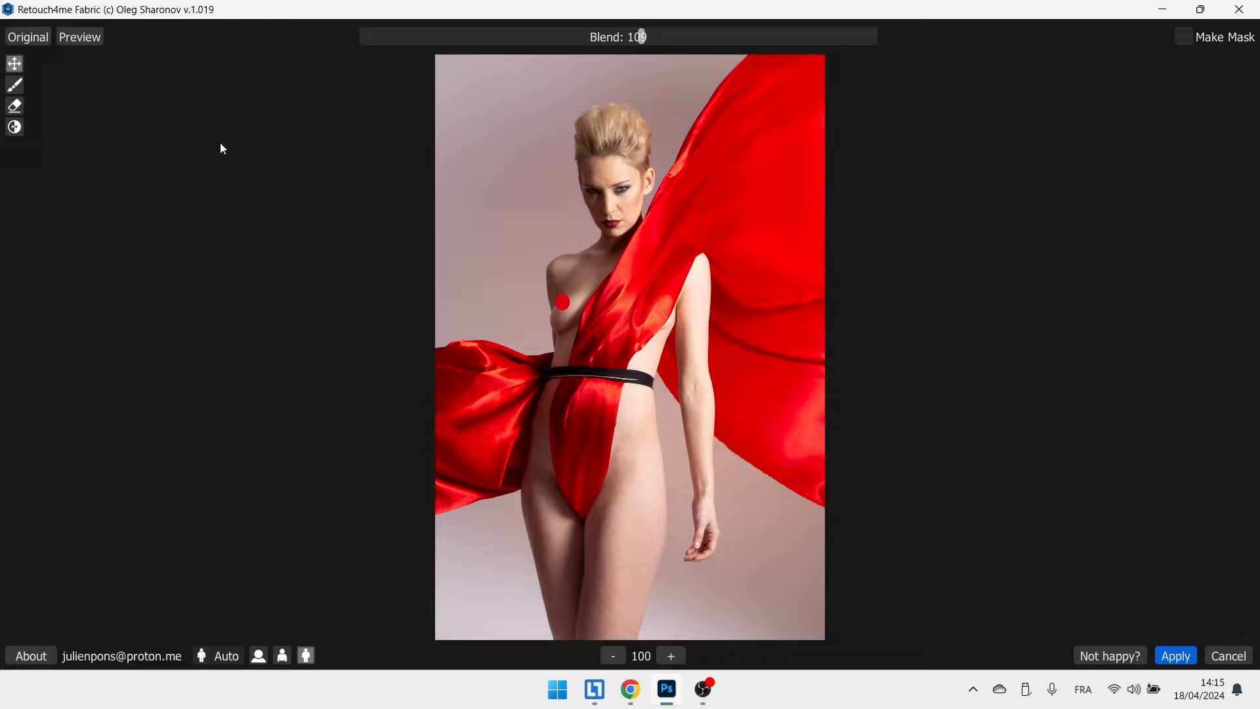
Preview the Fabric filter's mask over the red cloth around the waist and chest.
scroll(435, 436, up, 5)
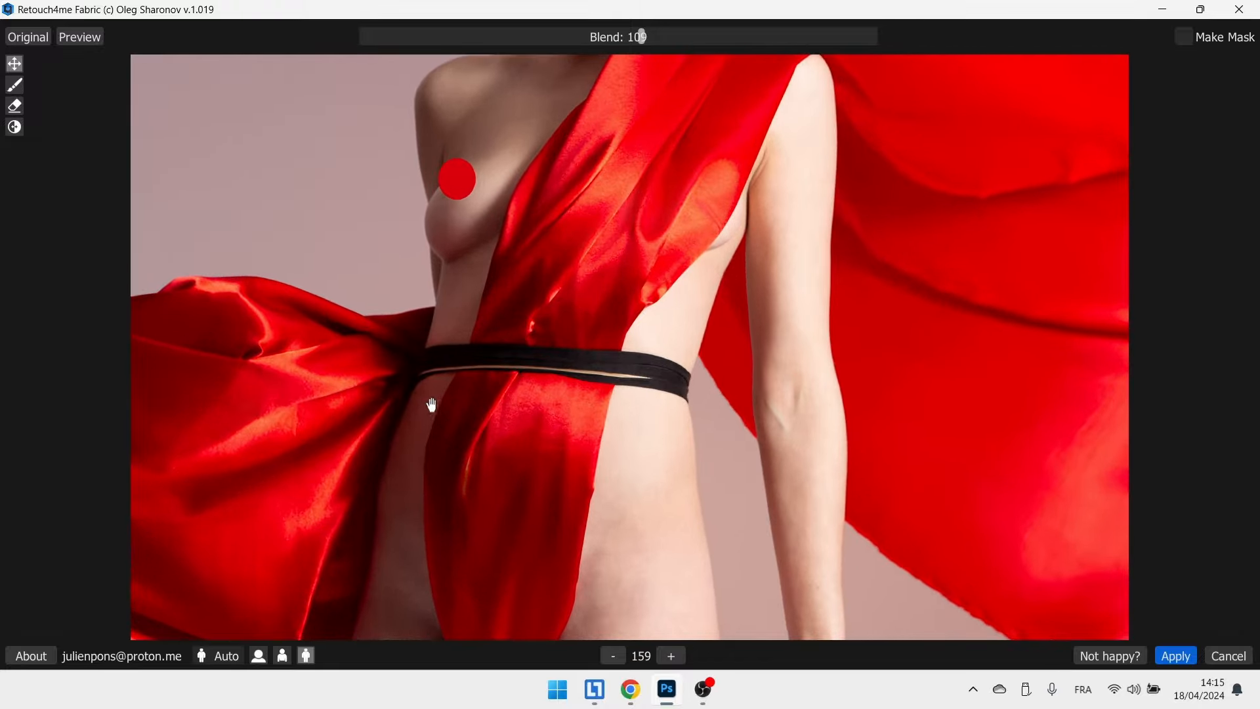
drag(432, 405, 431, 373)
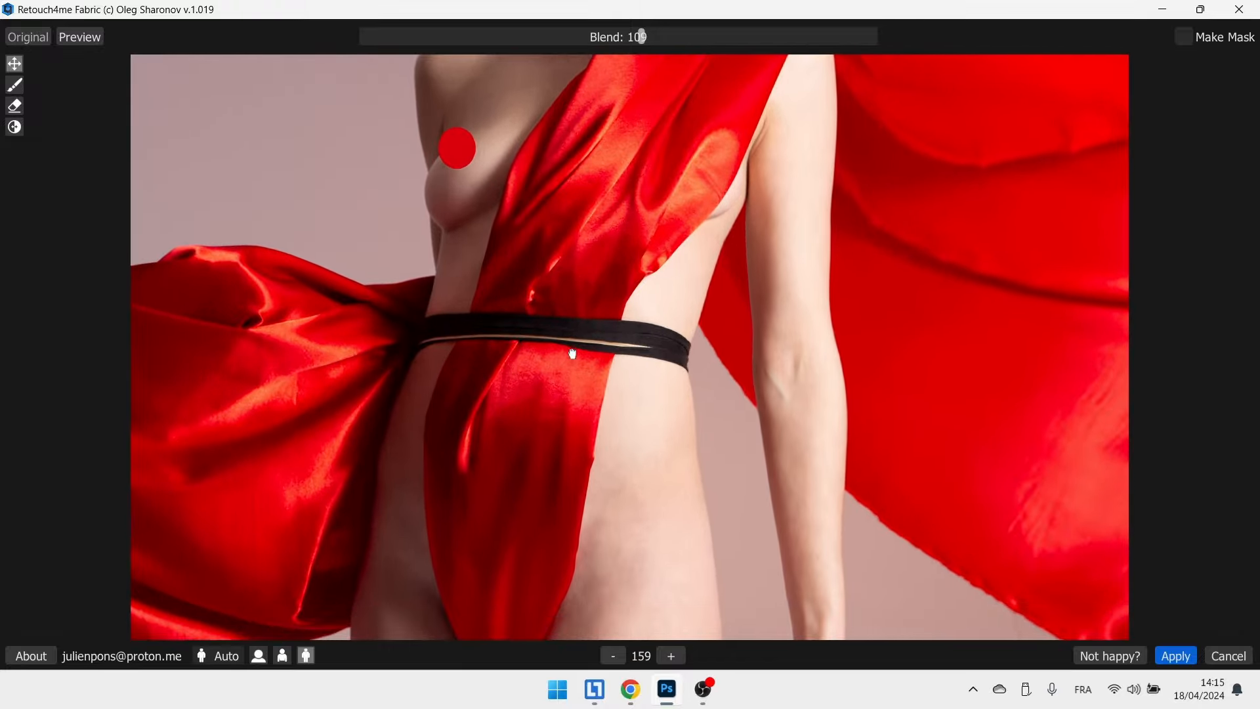
click(71, 37)
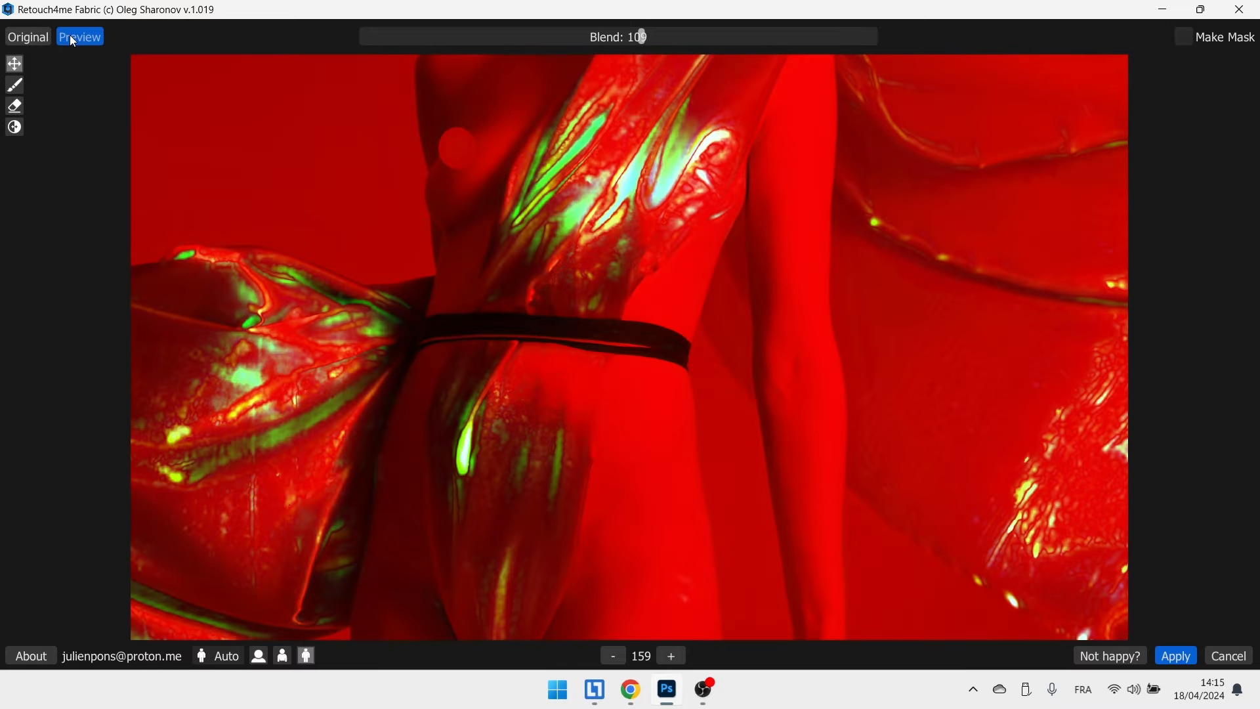
click(71, 37)
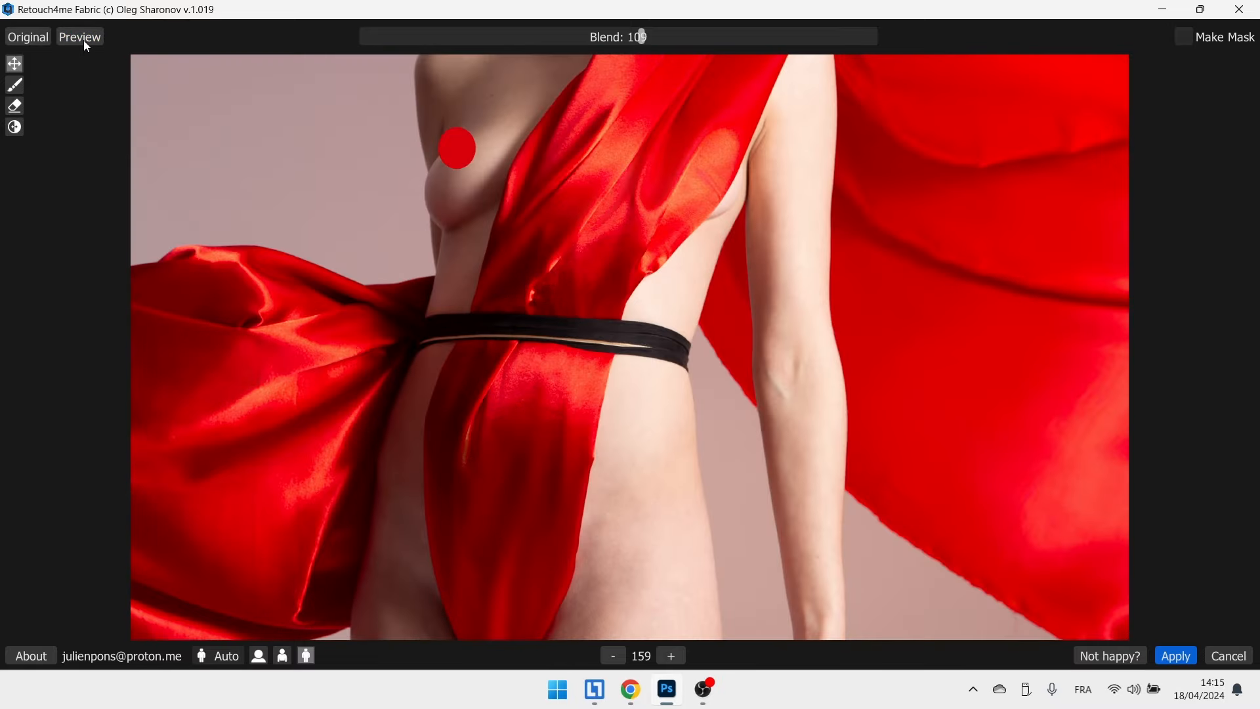
click(84, 41)
click(81, 42)
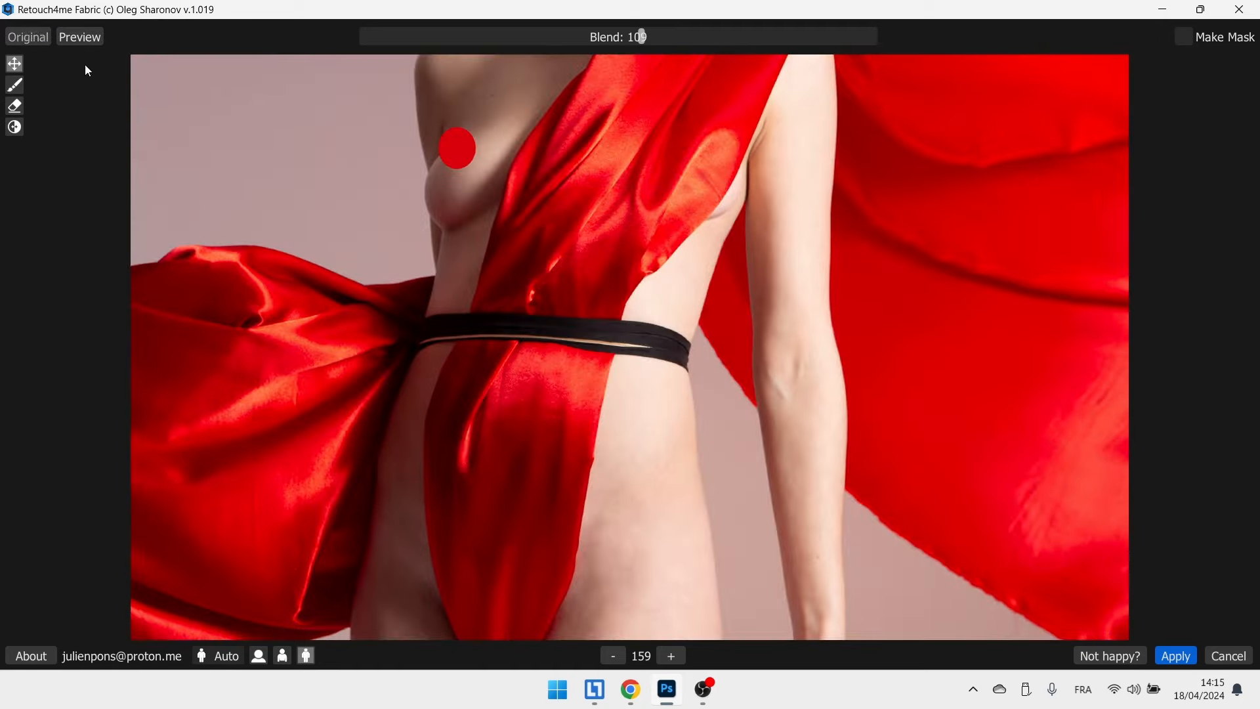
Compare the retouched red drape beside the head and shoulders with the original photo.
scroll(84, 71, up, 3)
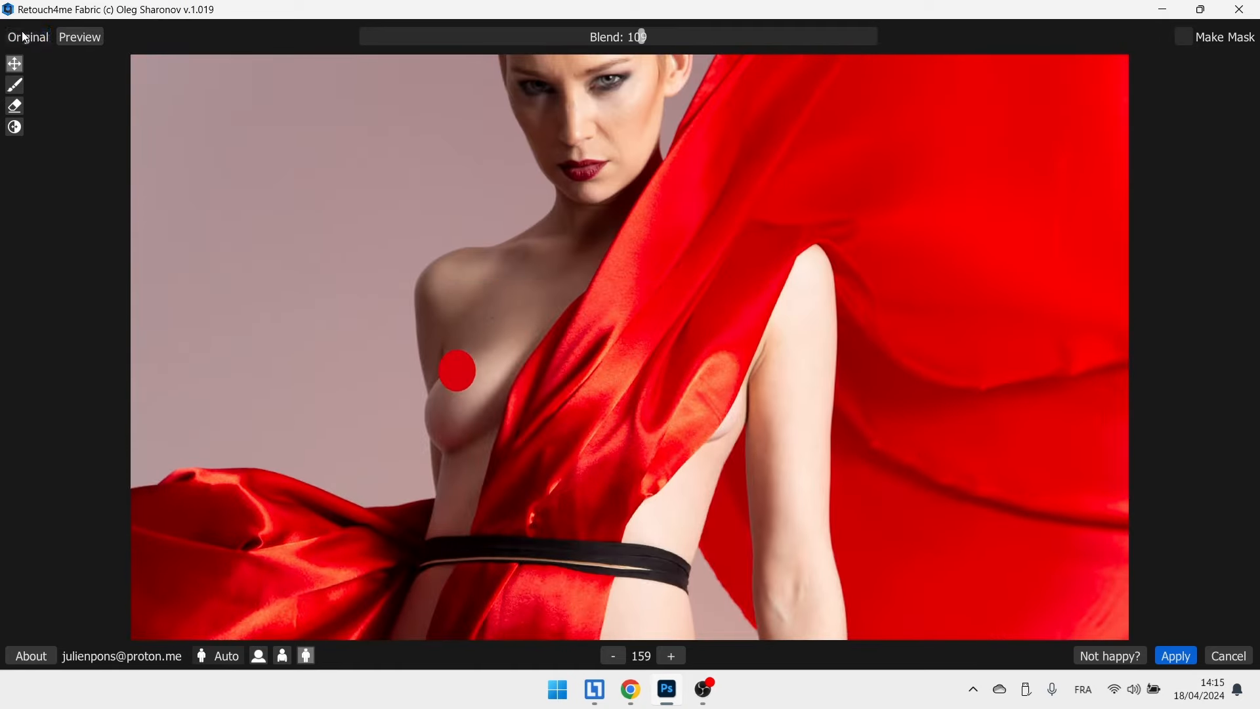
scroll(694, 385, up, 3)
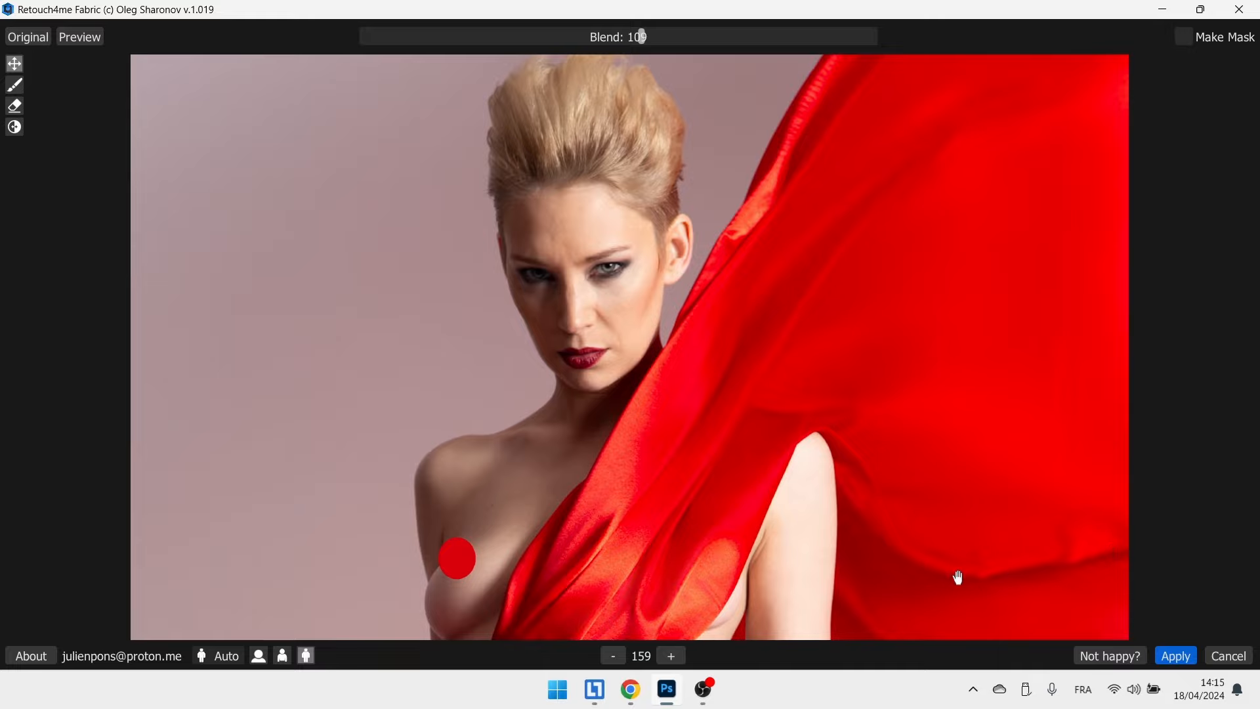
click(36, 42)
scroll(35, 46, down, 7)
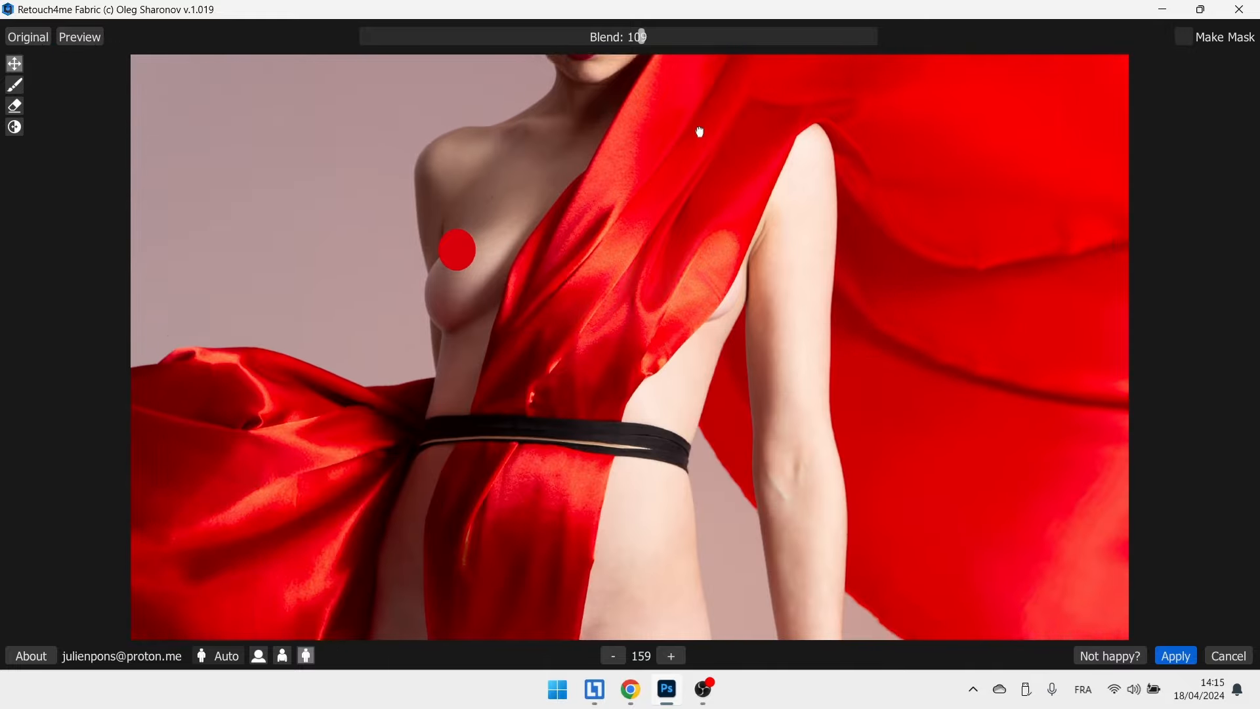
Compare the retouched fabric around the waist and chest with the original, including in a closer view.
click(35, 46)
click(35, 46)
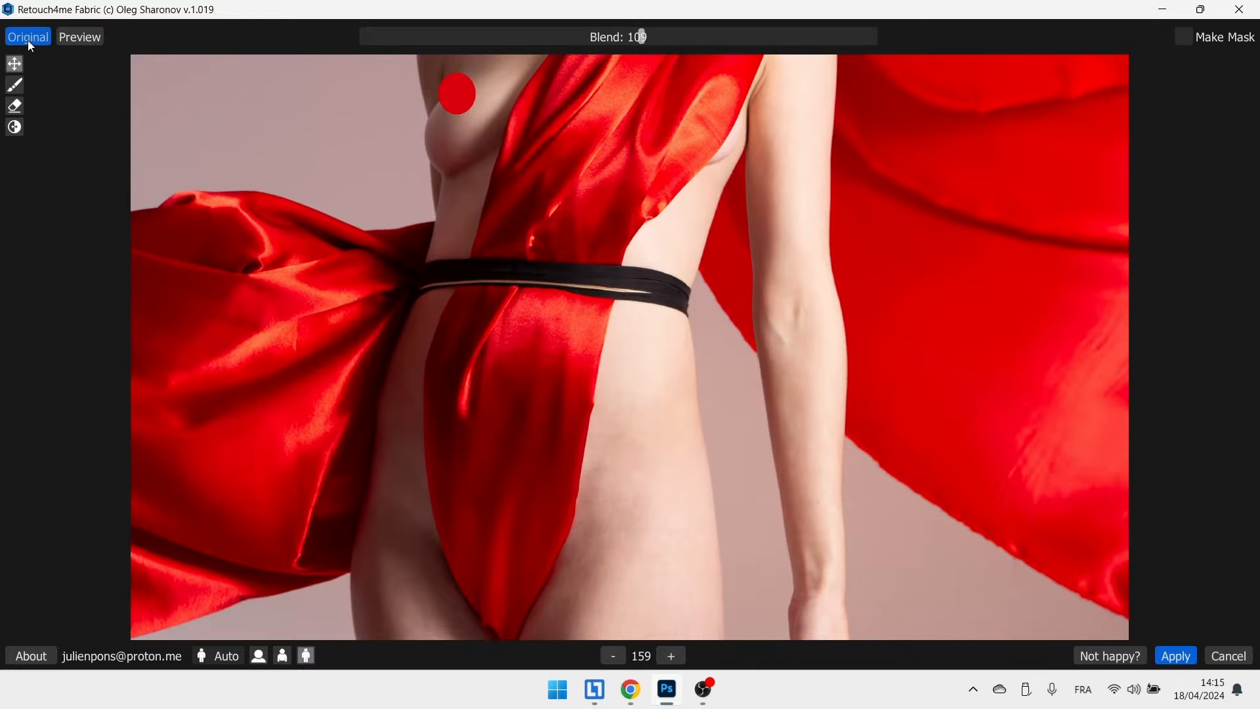
click(24, 43)
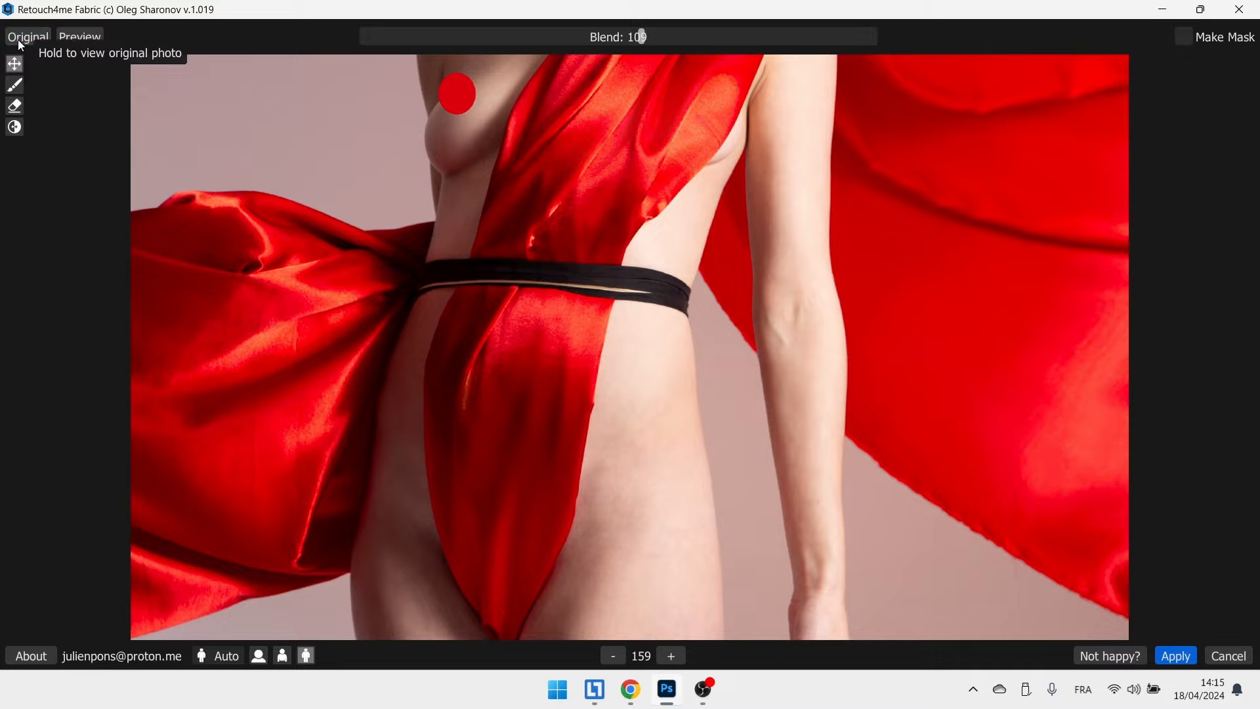
click(22, 46)
click(22, 46)
scroll(681, 144, up, 2)
scroll(680, 144, up, 1)
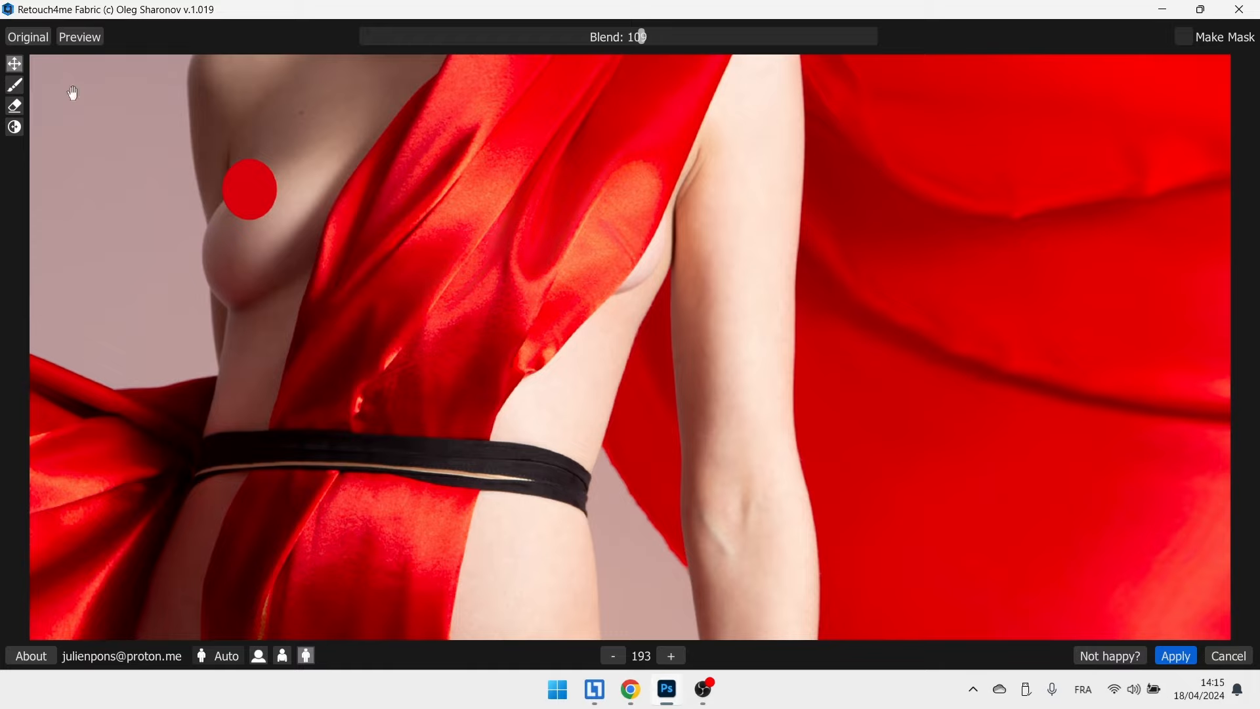
click(25, 40)
click(24, 41)
Try brushing the retouch off the drape's folds behind the arm with a brush size of 100, and undo the strokes.
click(14, 85)
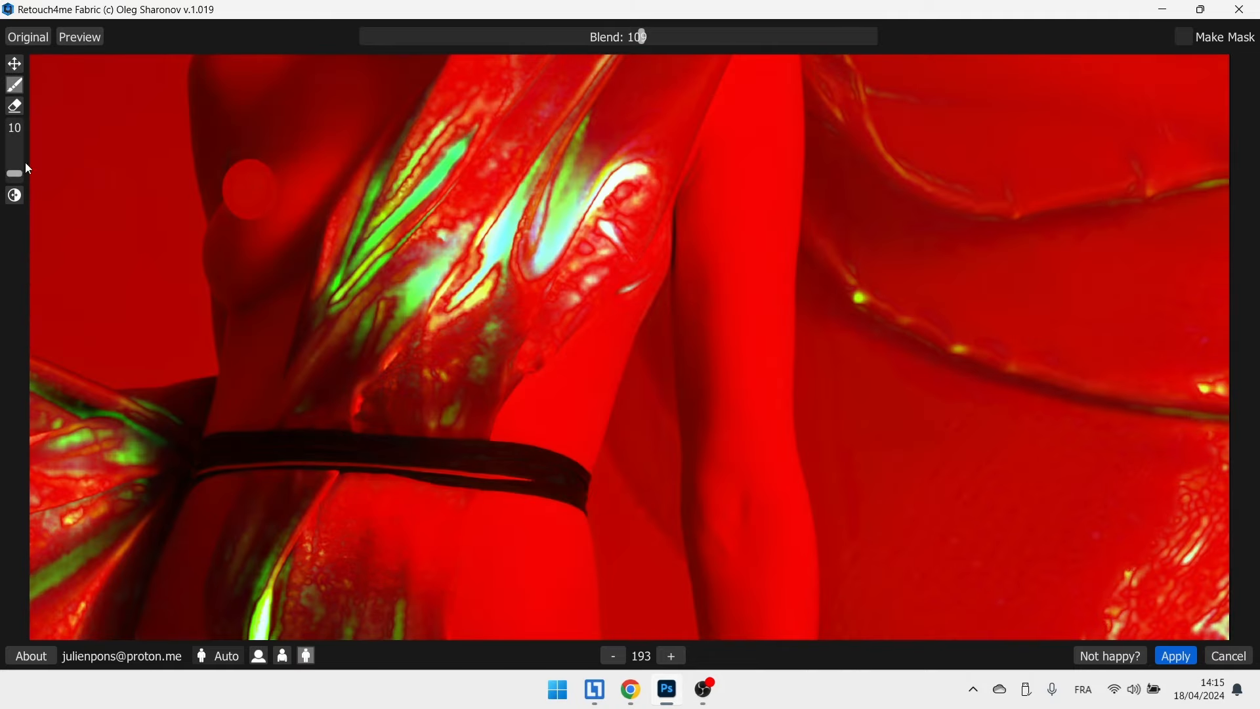
drag(15, 174, 16, 122)
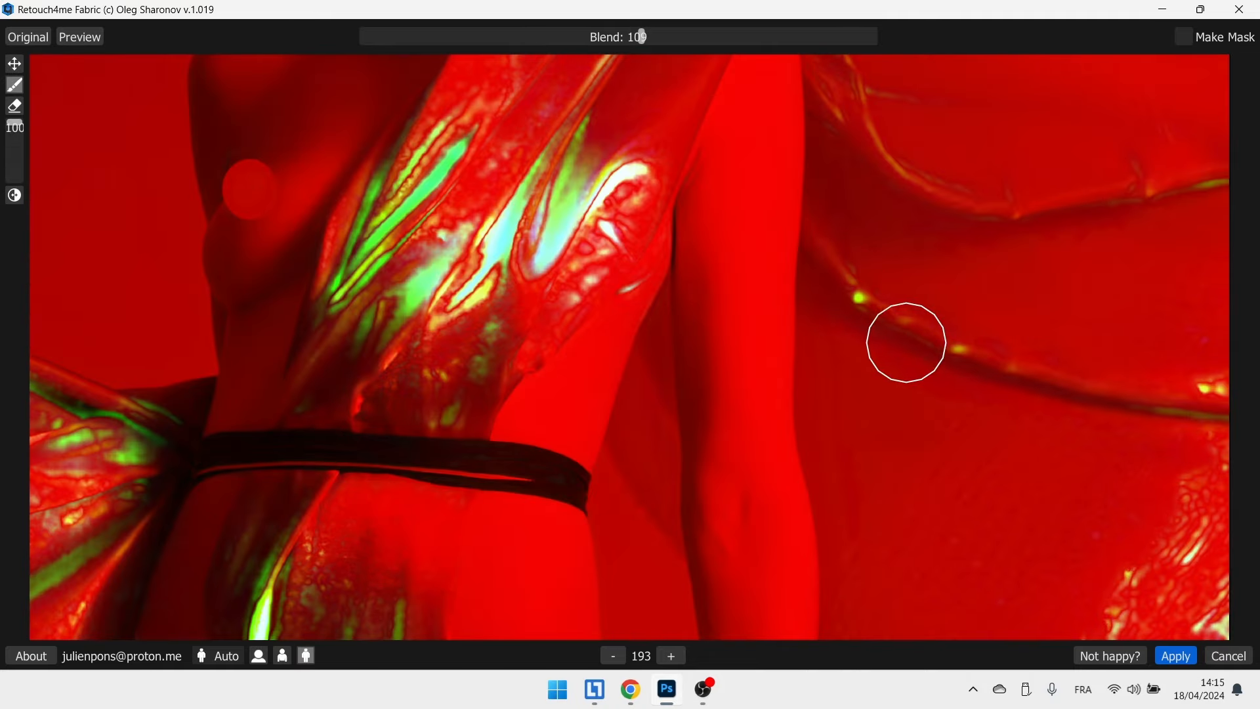
mouse_move(906, 342)
mouse_down()
mouse_move(964, 358)
mouse_move(845, 276)
mouse_move(918, 335)
mouse_up()
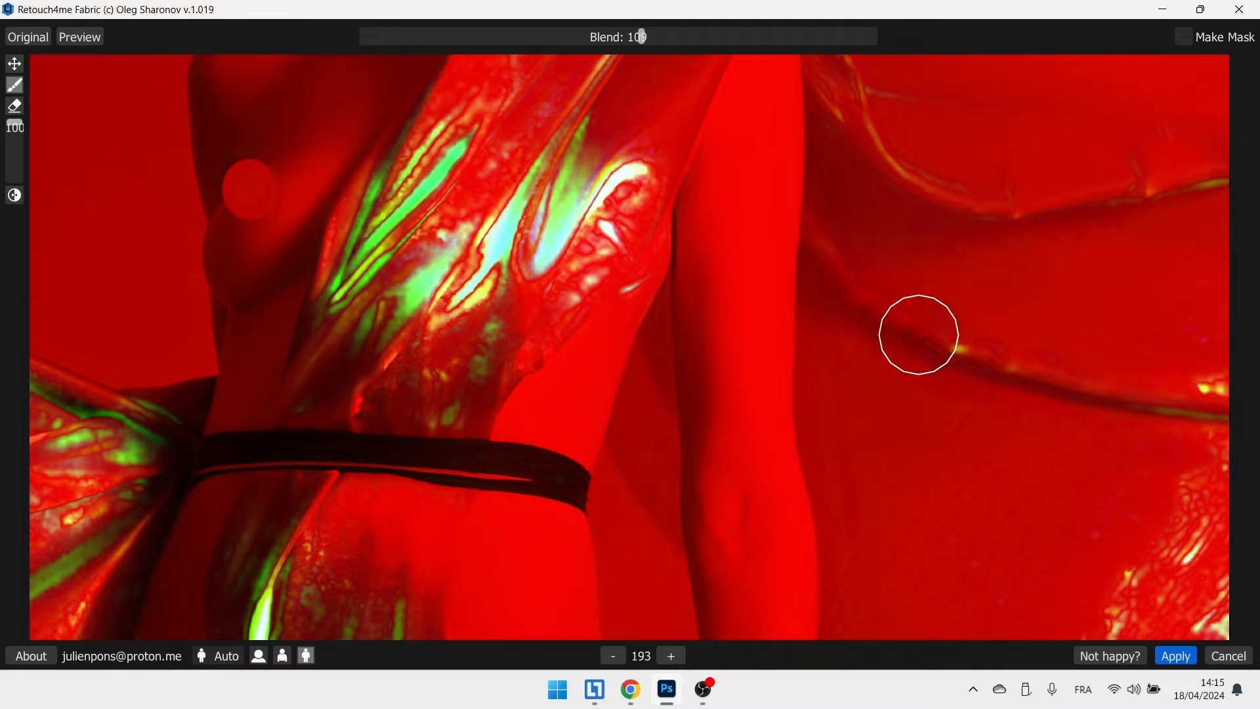
key(ctrl+z)
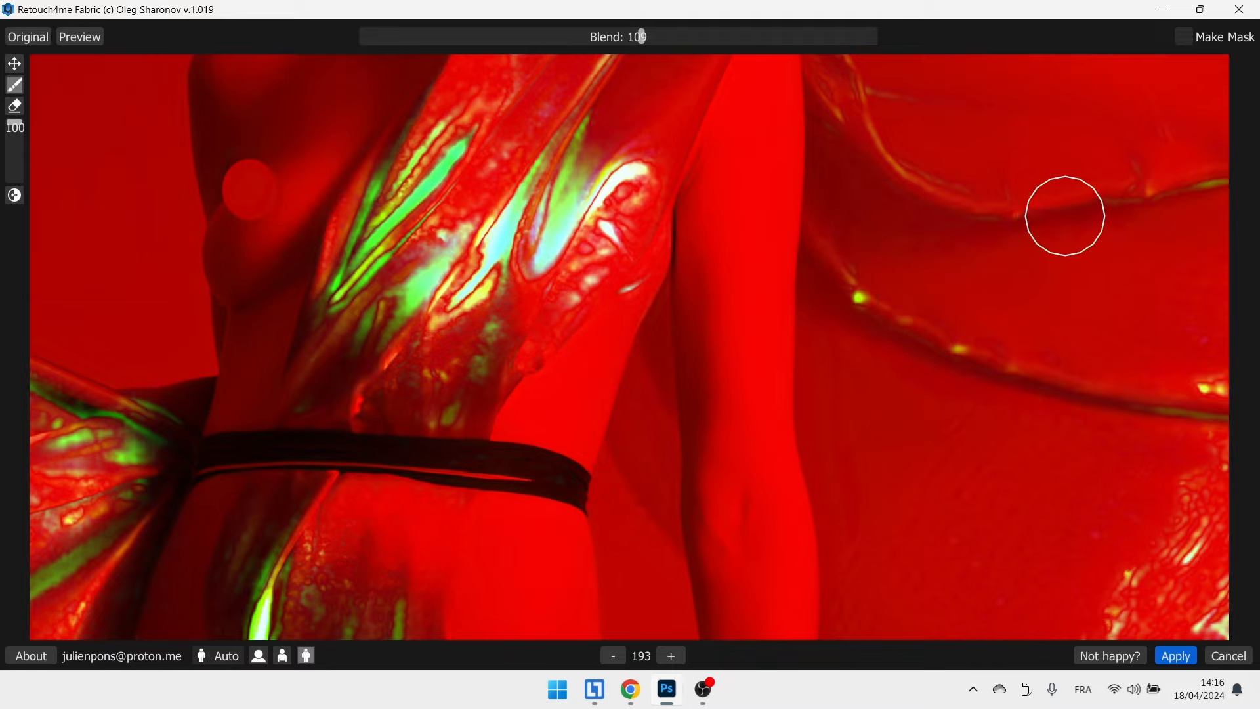
mouse_move(685, 194)
mouse_down()
mouse_move(625, 212)
mouse_move(625, 278)
mouse_move(666, 166)
mouse_move(629, 213)
mouse_move(721, 167)
mouse_up()
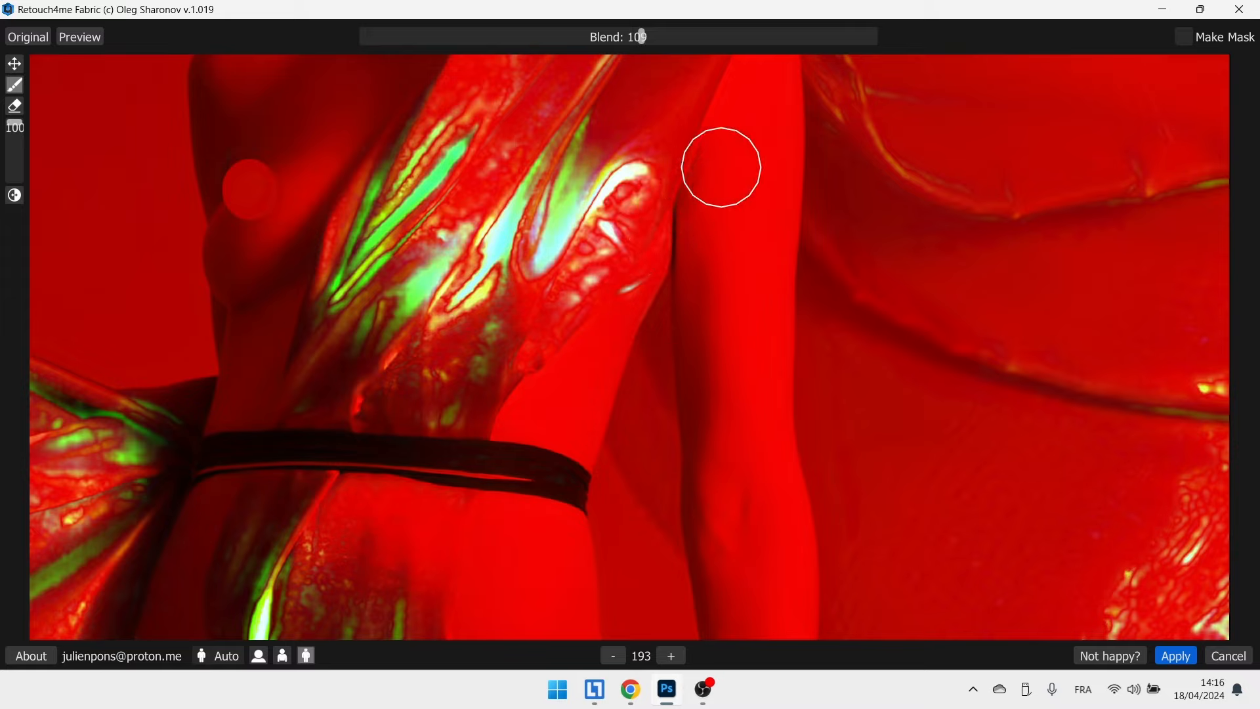
mouse_move(813, 226)
mouse_down()
mouse_move(899, 332)
mouse_move(1014, 393)
mouse_move(994, 380)
mouse_up()
drag(857, 140, 1018, 219)
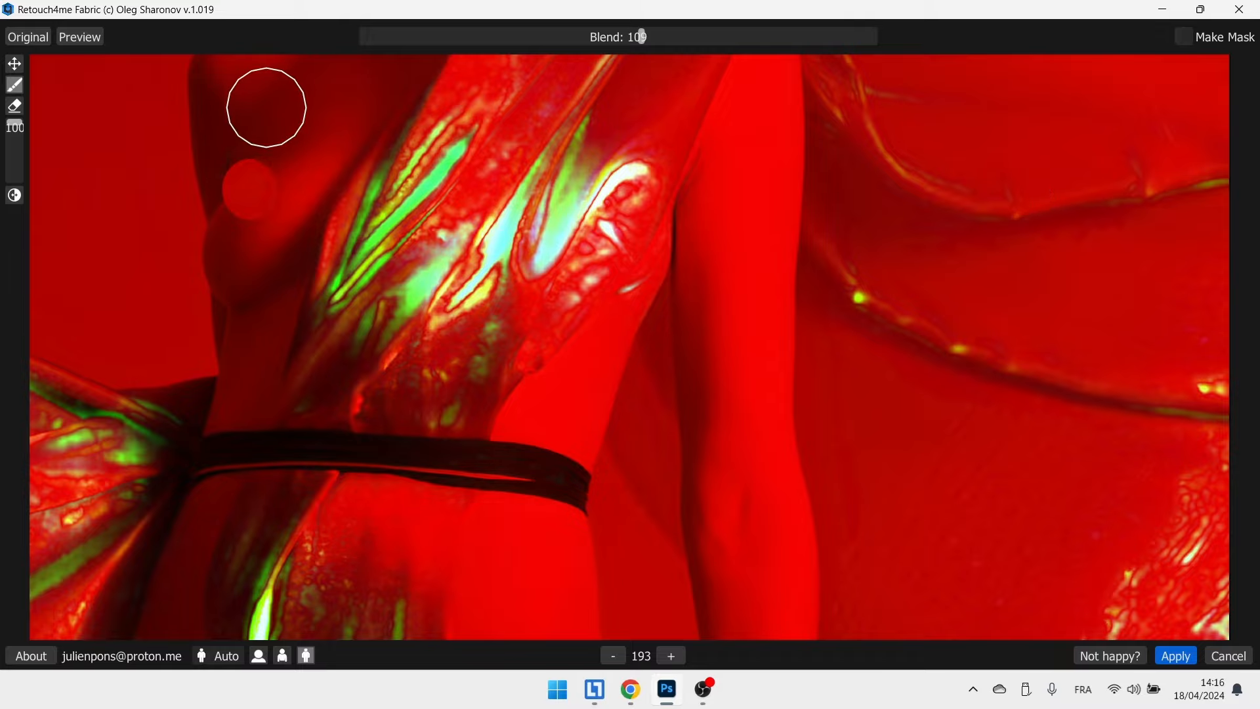
Leave the Fabric mask painting view and apply the filter with Make Mask disabled.
scroll(394, 267, down, 5)
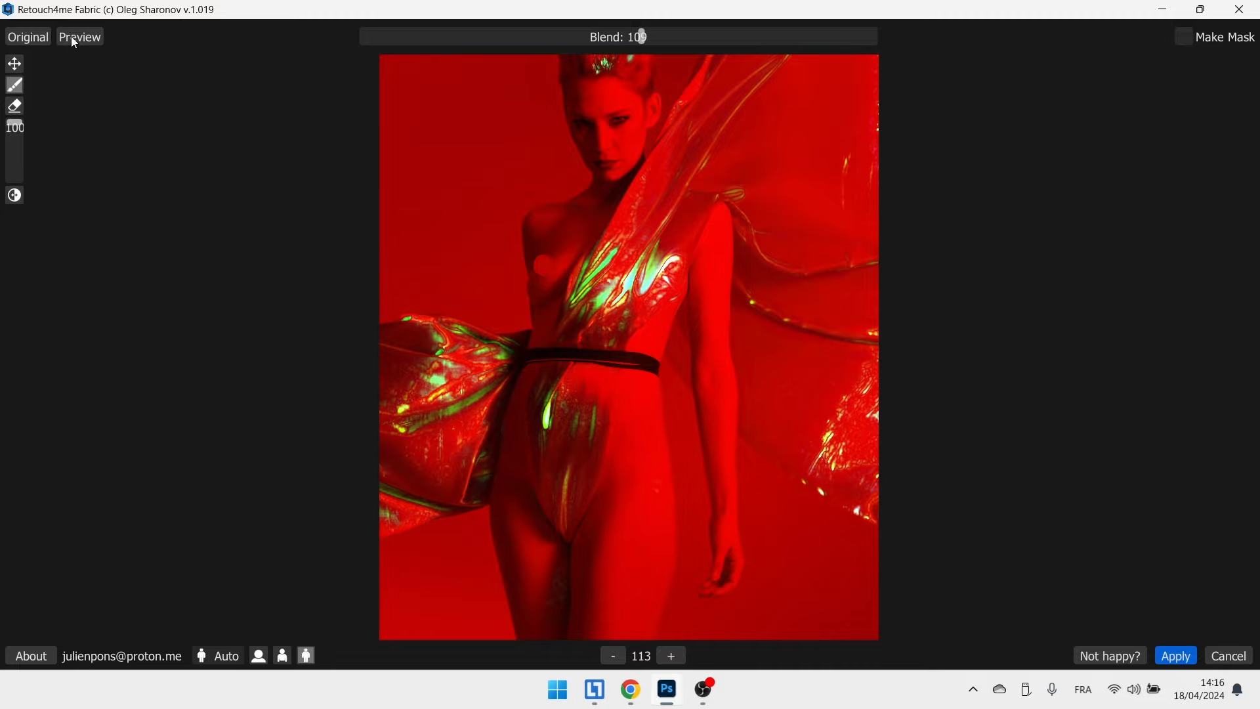
click(20, 68)
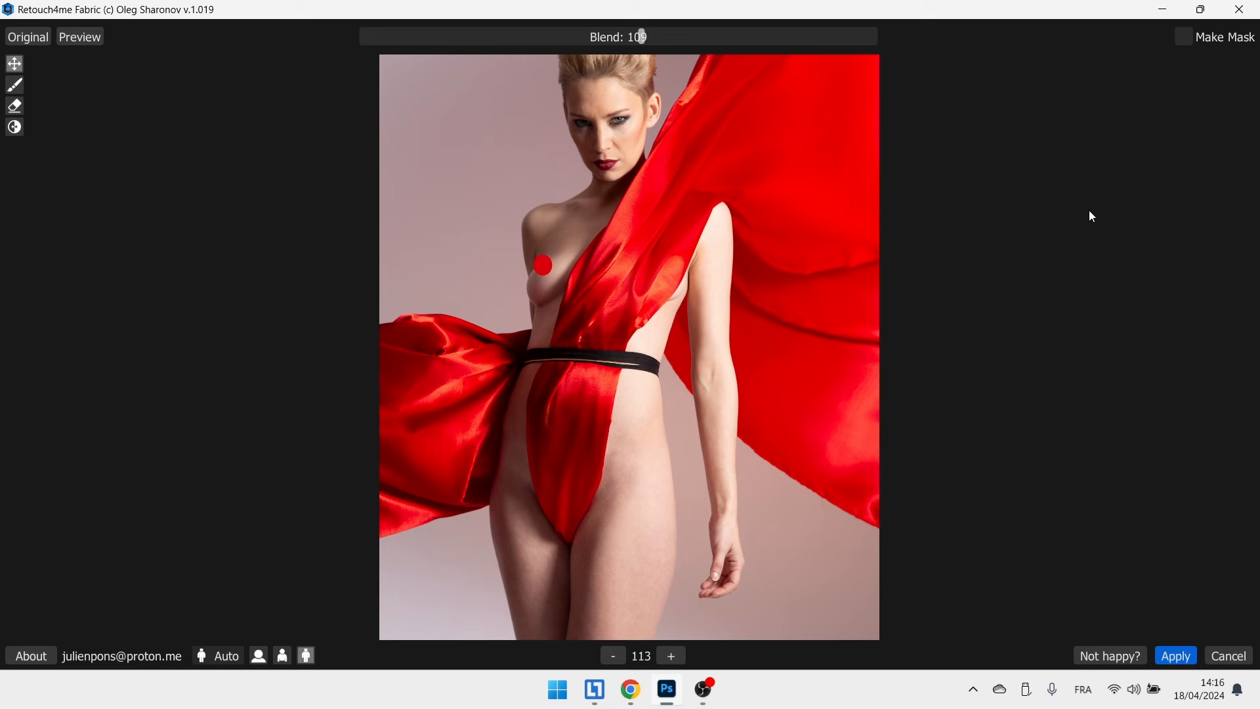
click(1189, 661)
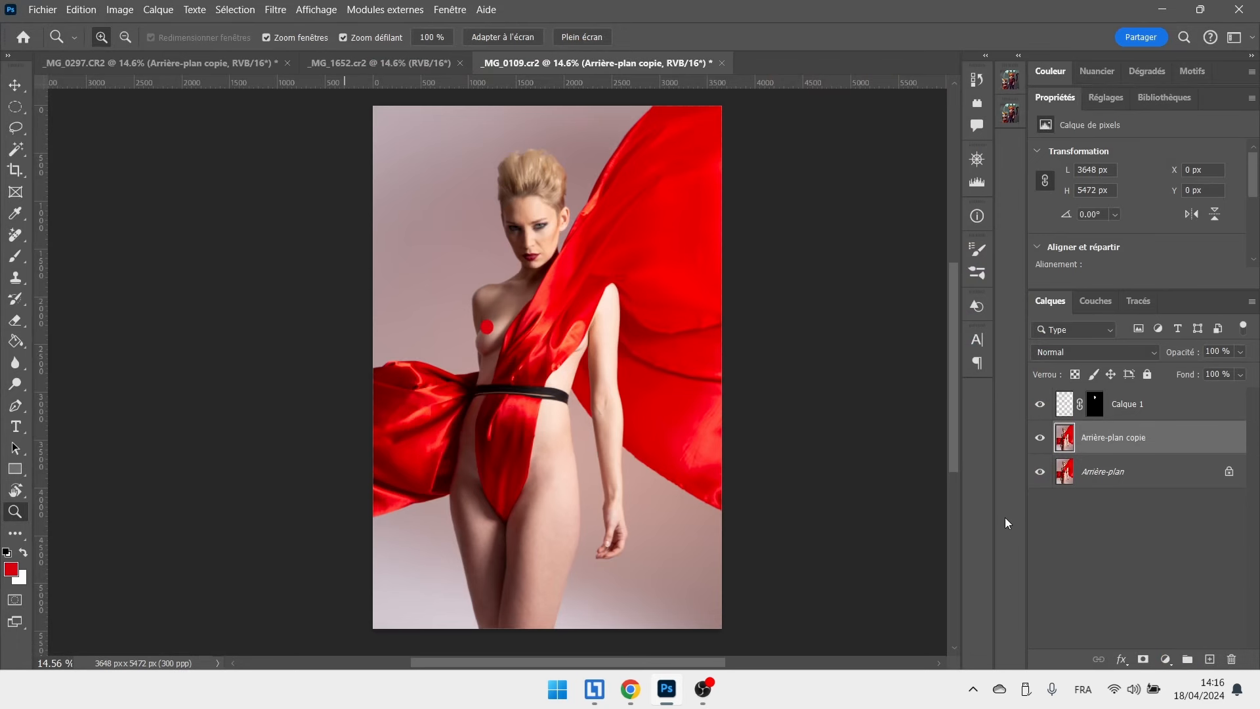
Isolate Arrière-plan copie by hiding Calque 1 and Arrière-plan to inspect the fabric retouch, and show both layers again.
click(1040, 471)
click(1040, 404)
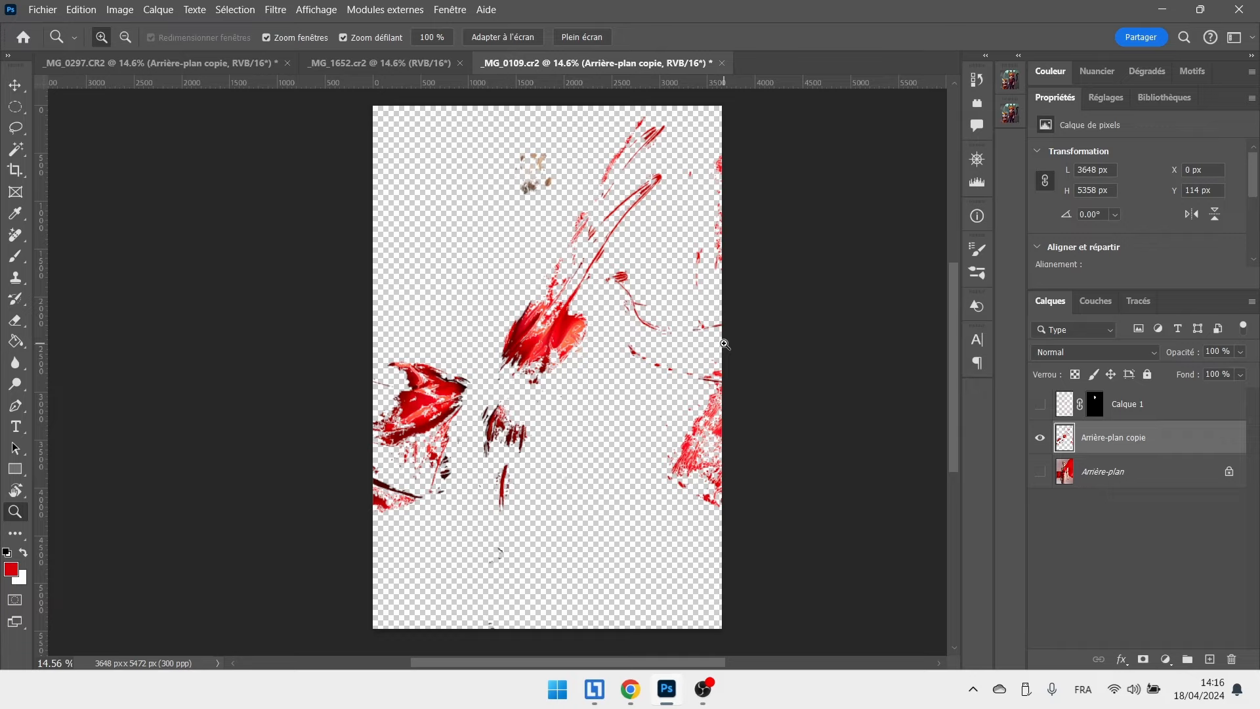
click(1041, 404)
click(1040, 472)
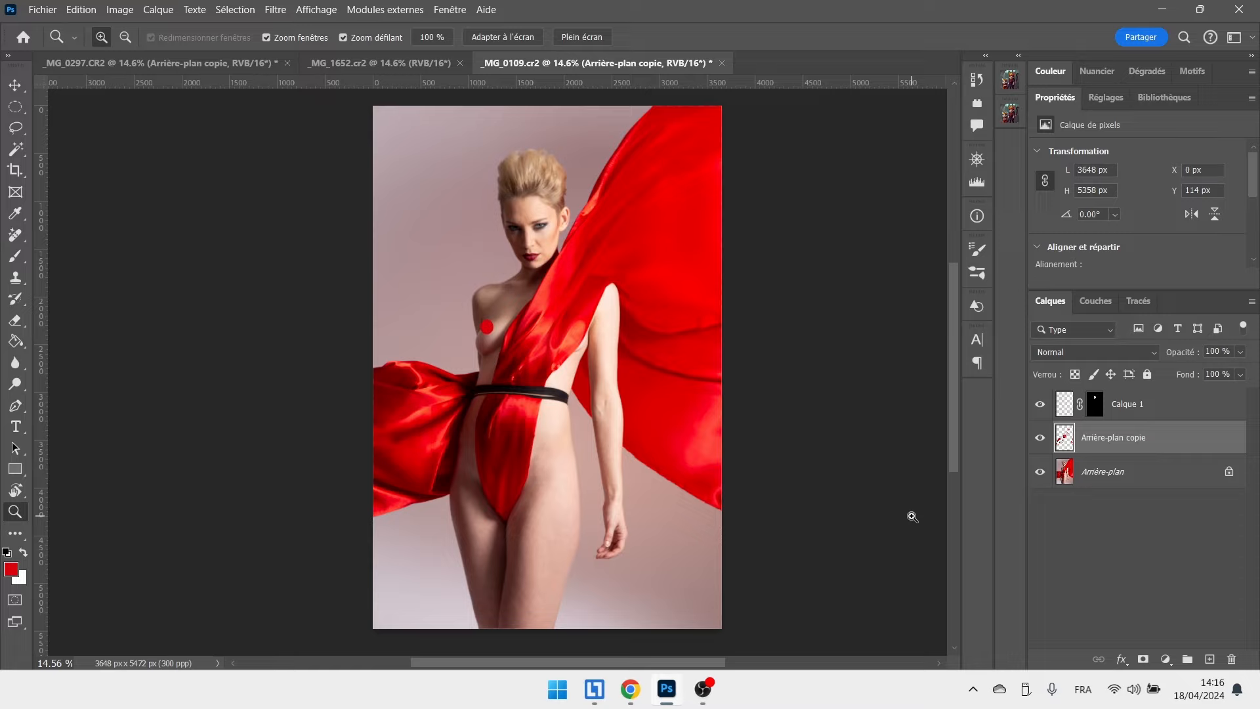
Examine the retouched red fabric beside the waist in close-up.
scroll(412, 422, up, 1)
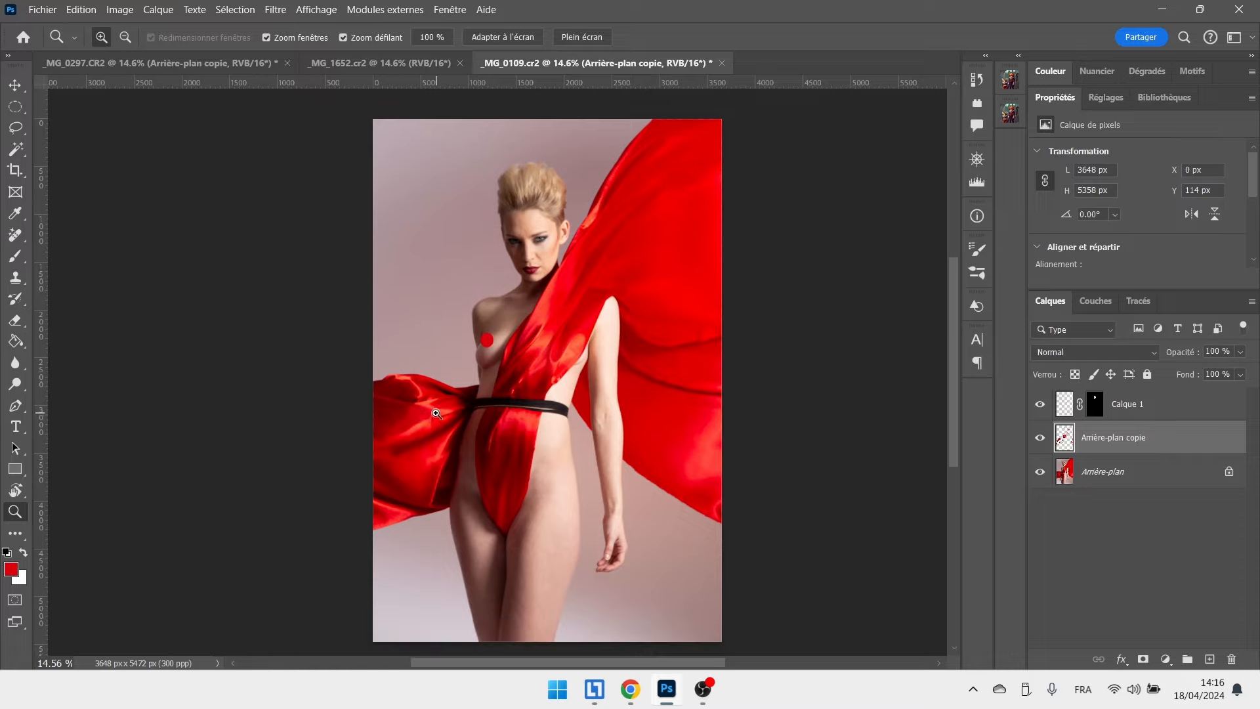
drag(416, 418, 494, 371)
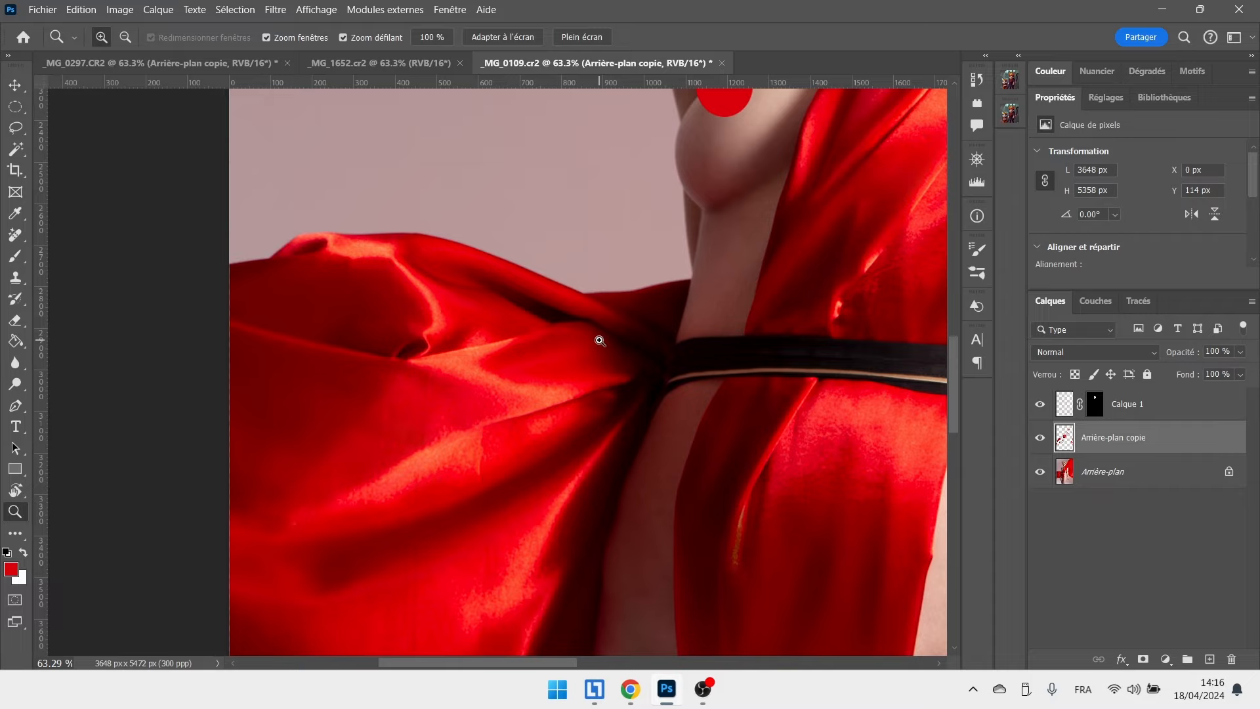
scroll(600, 341, down, 3)
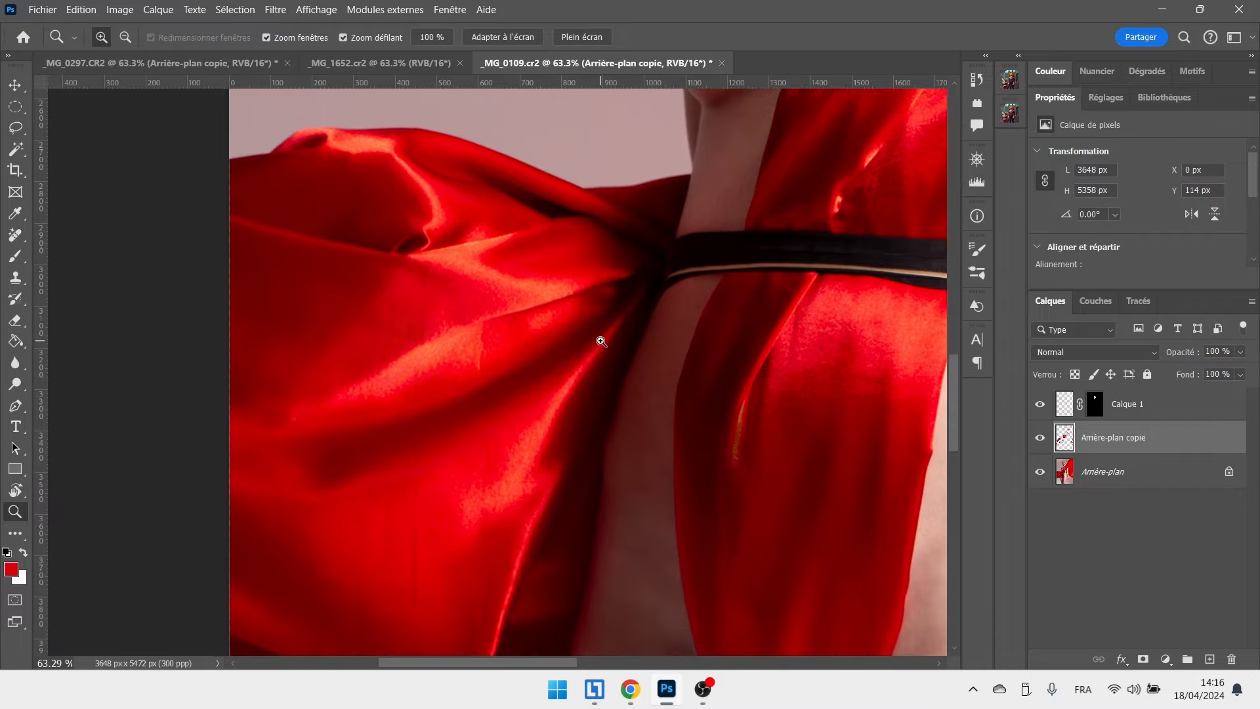
scroll(606, 337, up, 2)
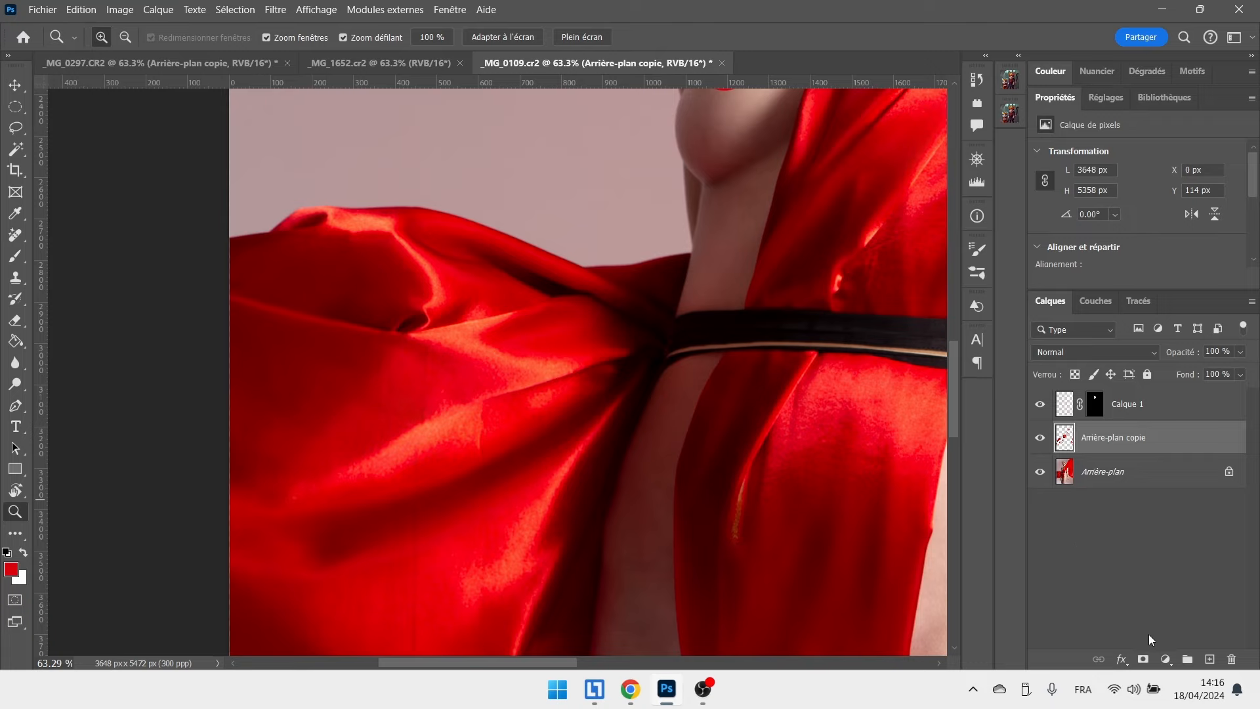
Add a black mask to Arrière-plan copie and paint it white over the billowing red drape and the chest fabric to reveal the retouch.
alt+click(1143, 659)
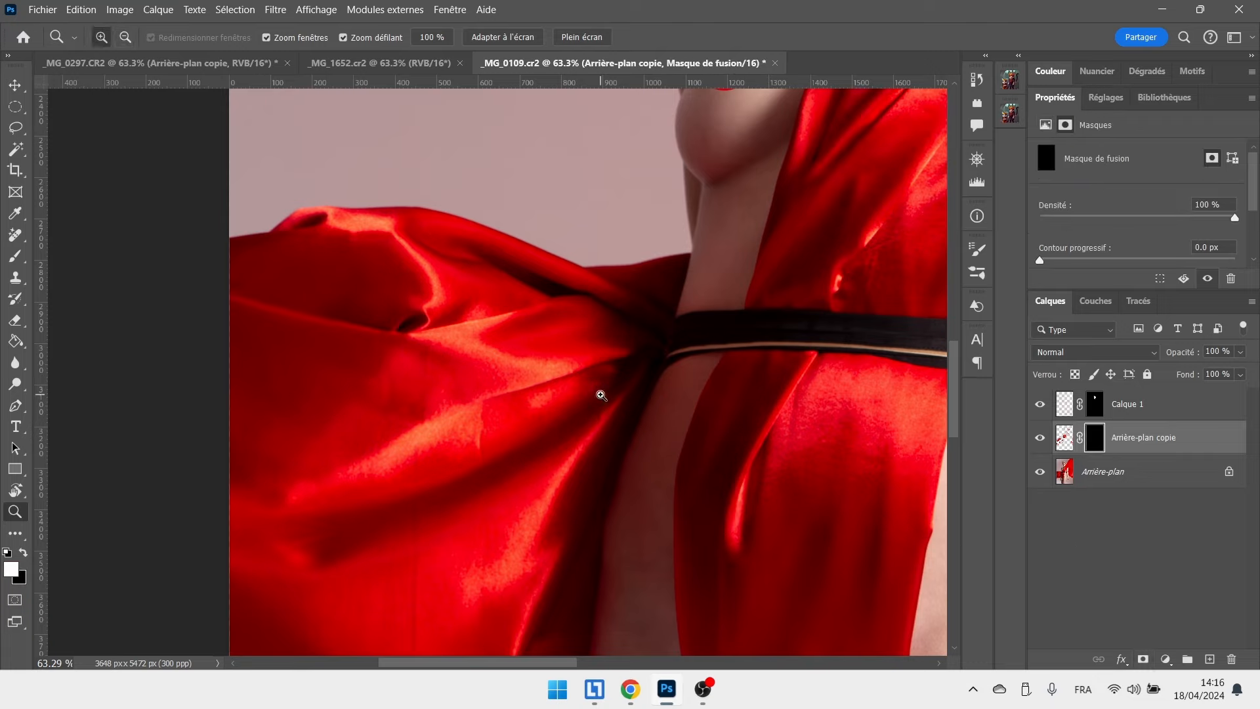
key(b)
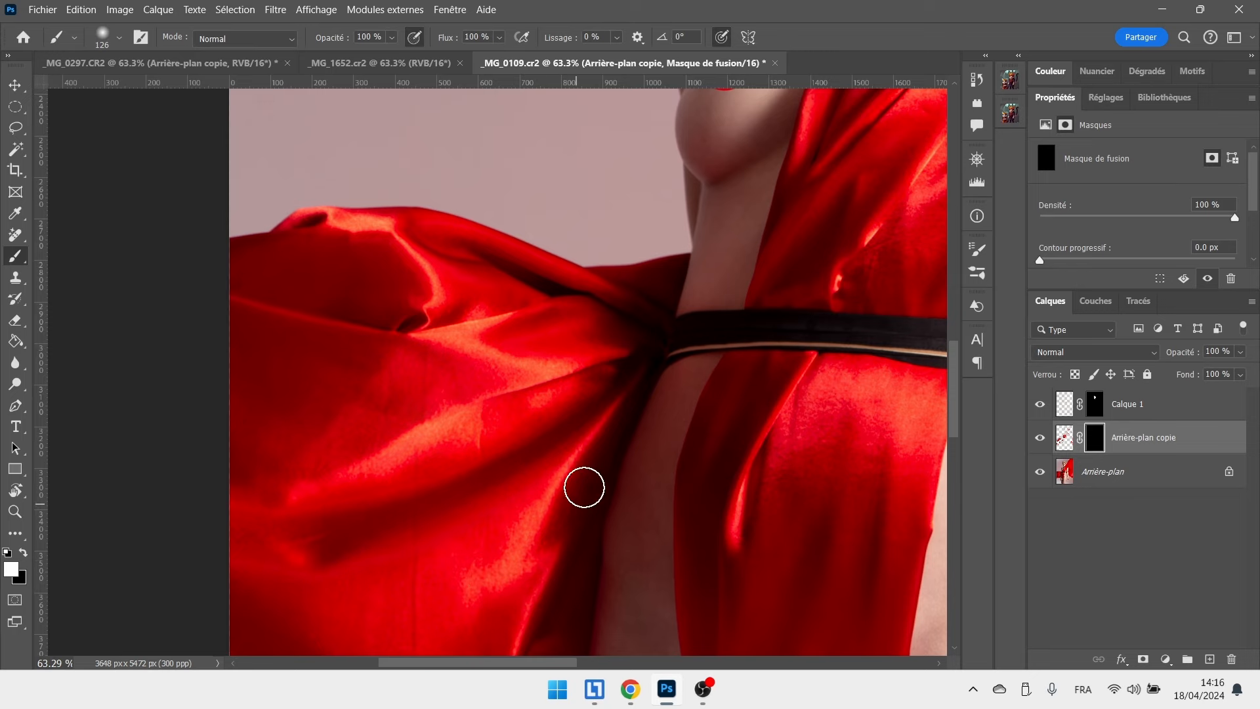
drag(821, 343, 412, 553)
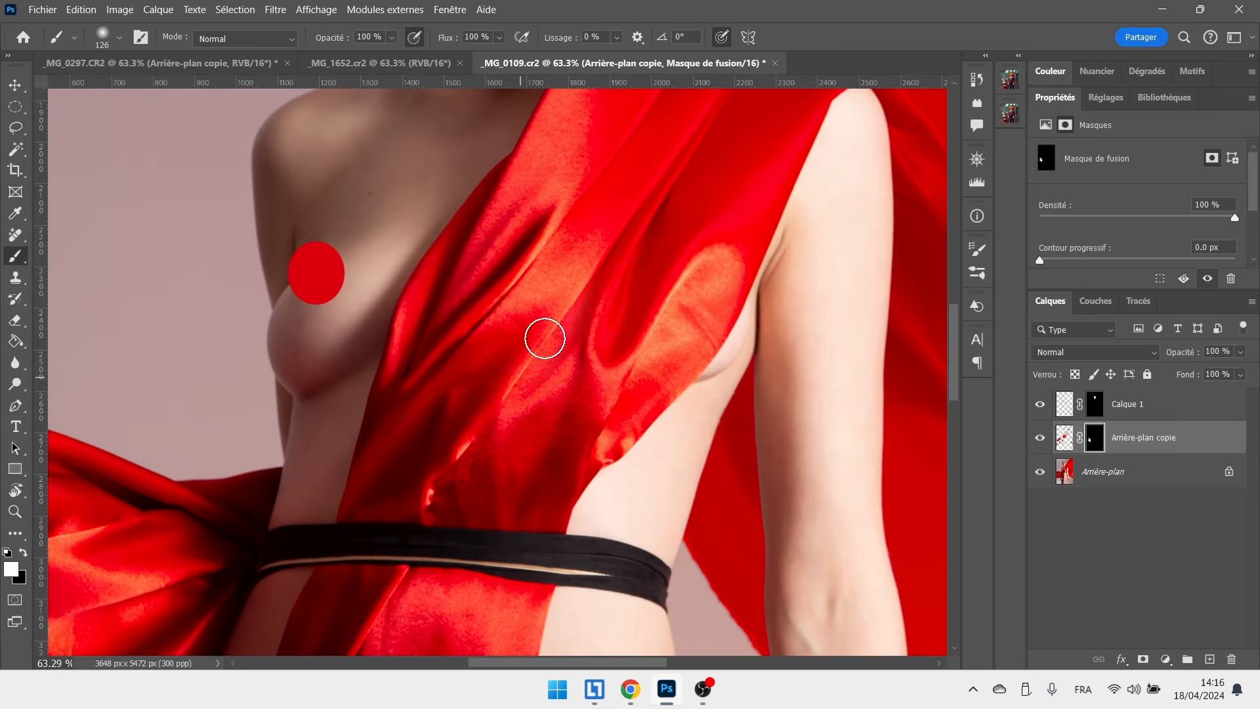
drag(481, 310, 506, 286)
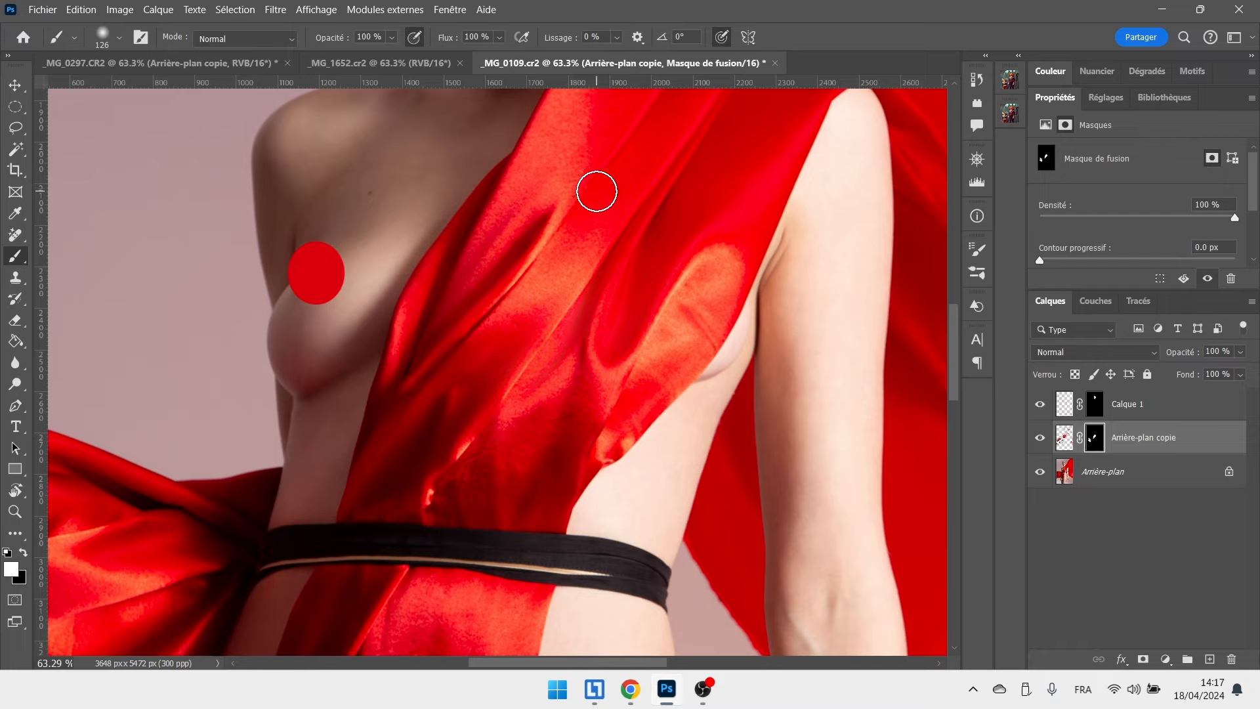
Look over the whole _MG_1652.cr2 portrait.
click(368, 63)
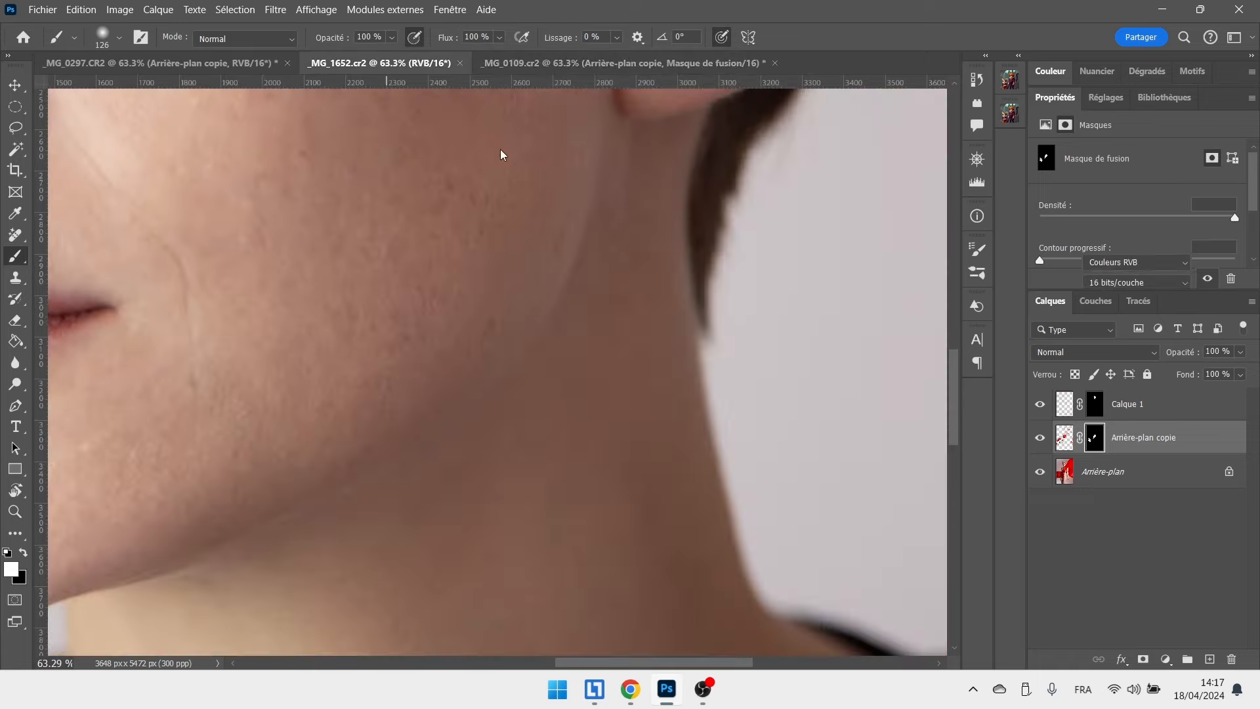
double_click(16, 511)
drag(339, 457, 441, 399)
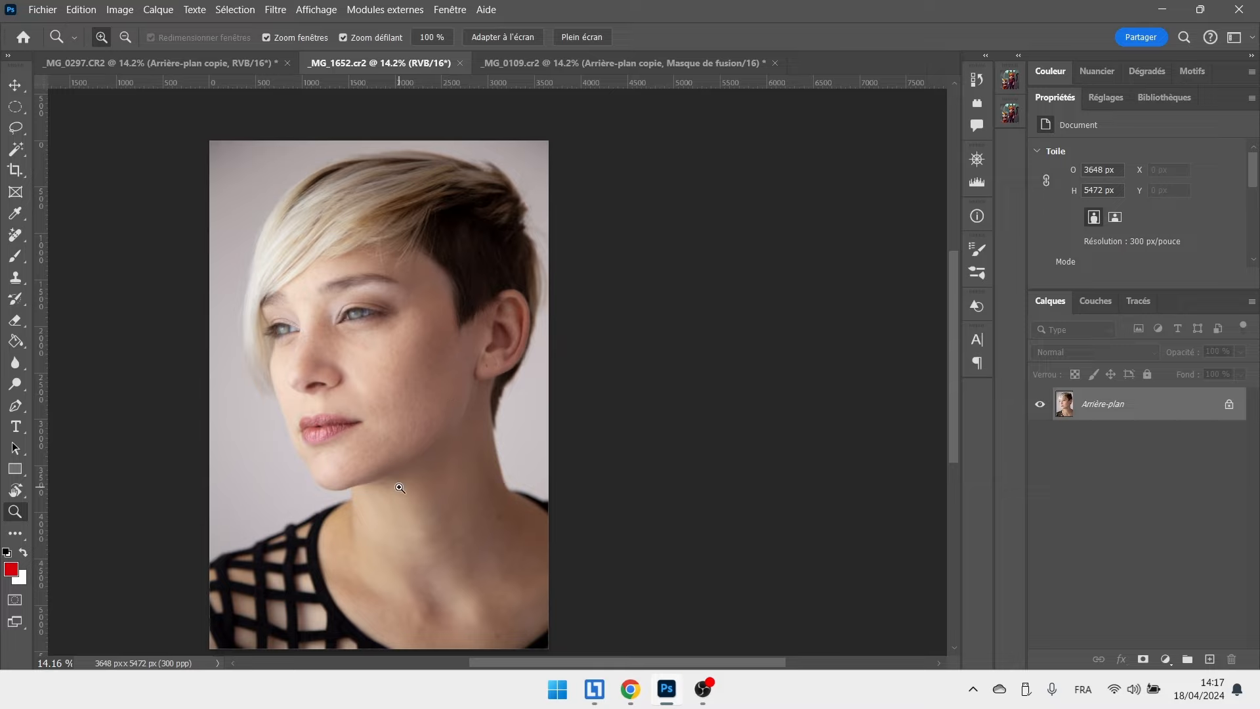
In _MG_0297.CR2, duplicate the Arrière-plan layer and open the copy in Retouch4me Fabric.
click(226, 63)
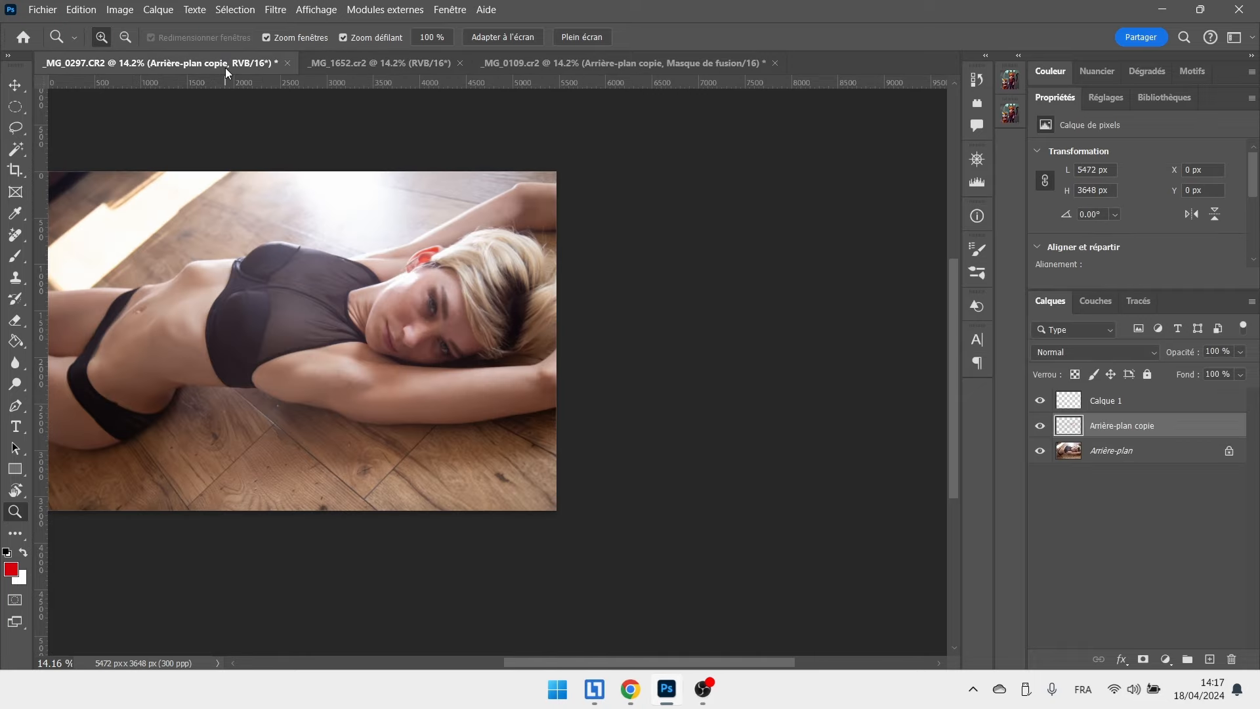
drag(216, 270, 288, 259)
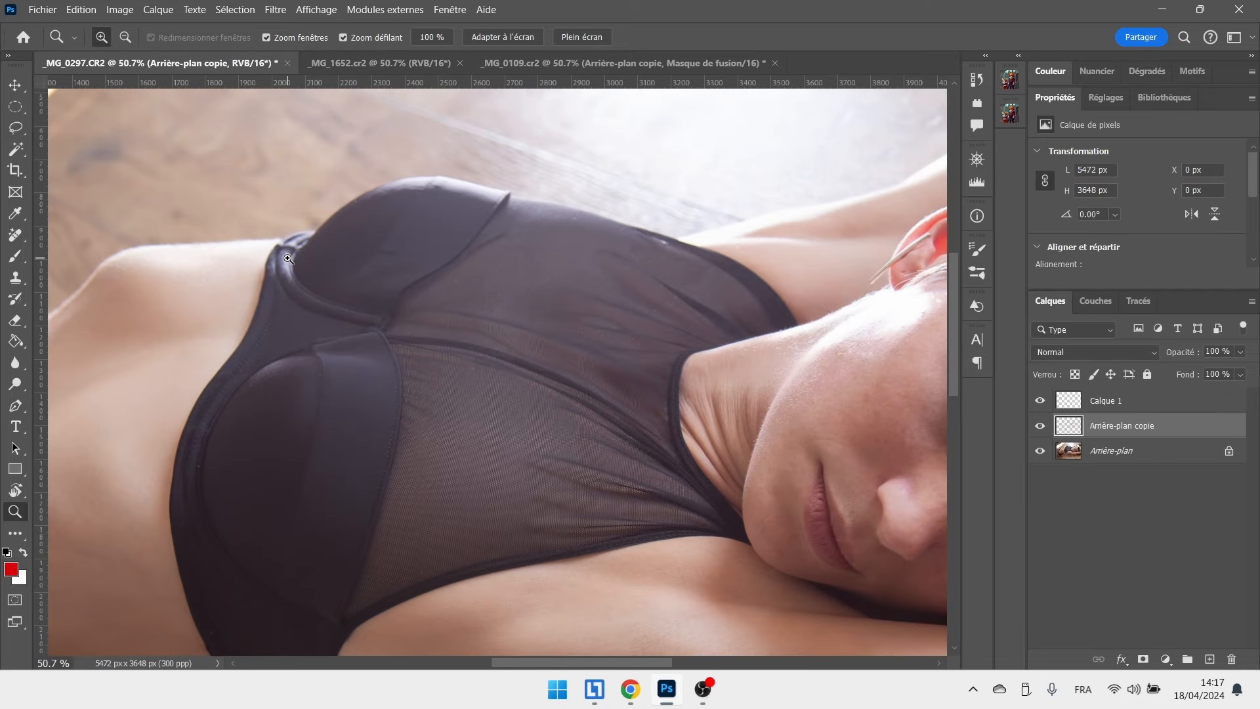
click(1103, 452)
key(ctrl+j)
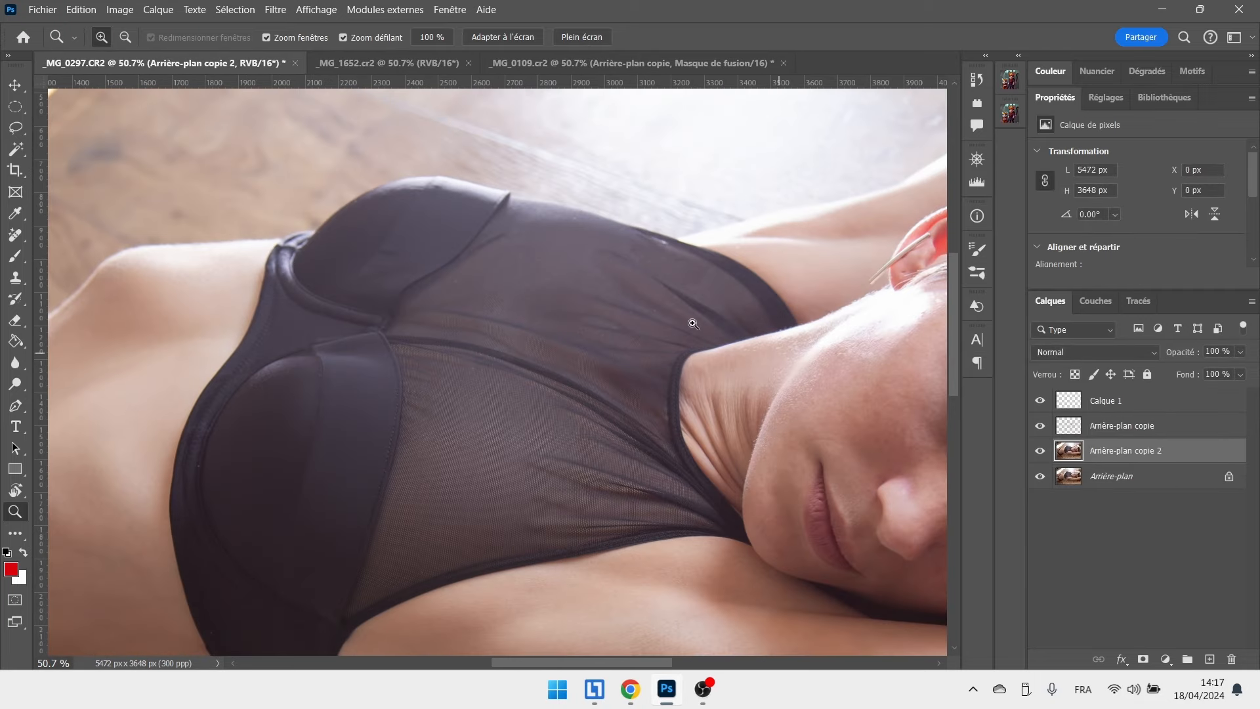
click(275, 9)
mouse_move(358, 431)
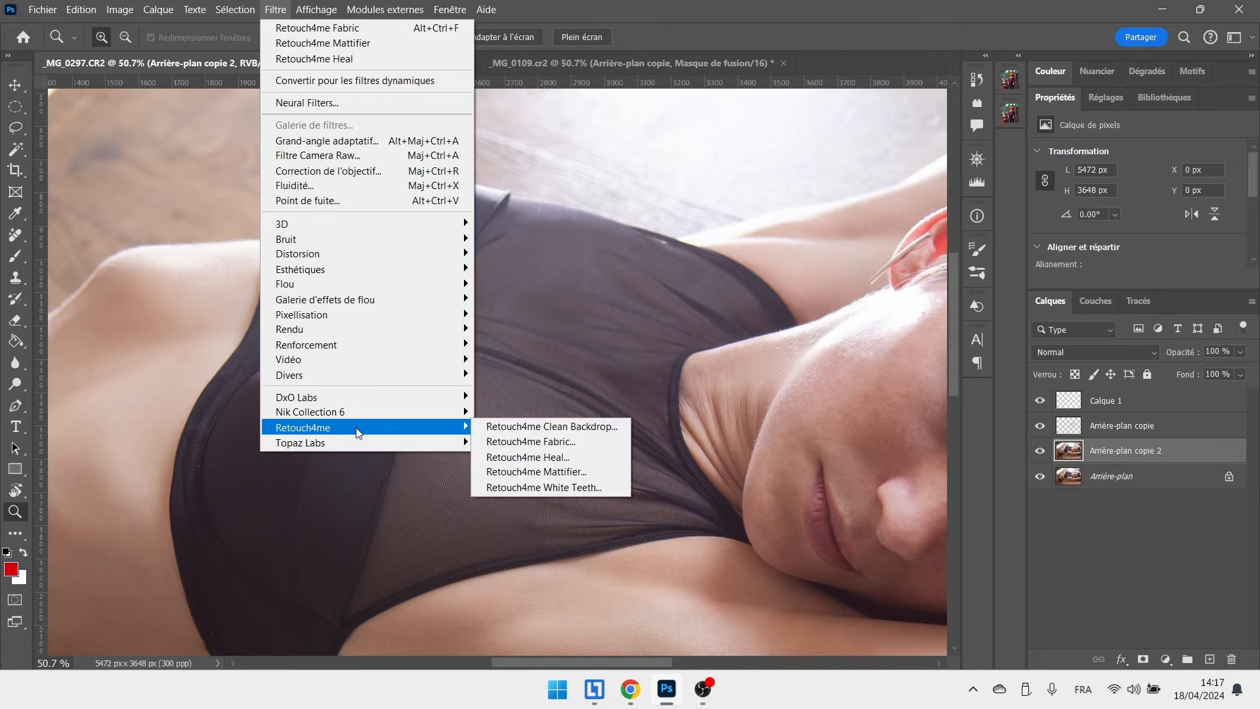
click(507, 441)
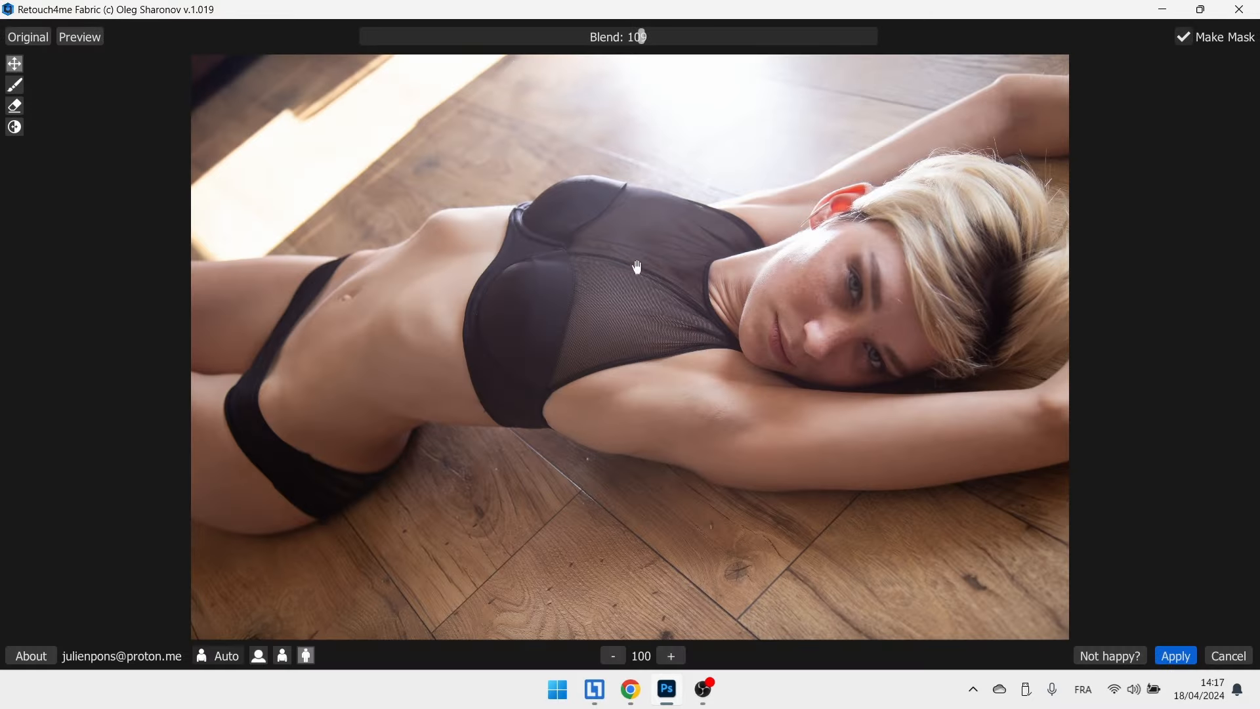
Preview the Fabric mask on the sheer top in close-up and compare the retouched fabric with the original photo.
scroll(634, 268, up, 5)
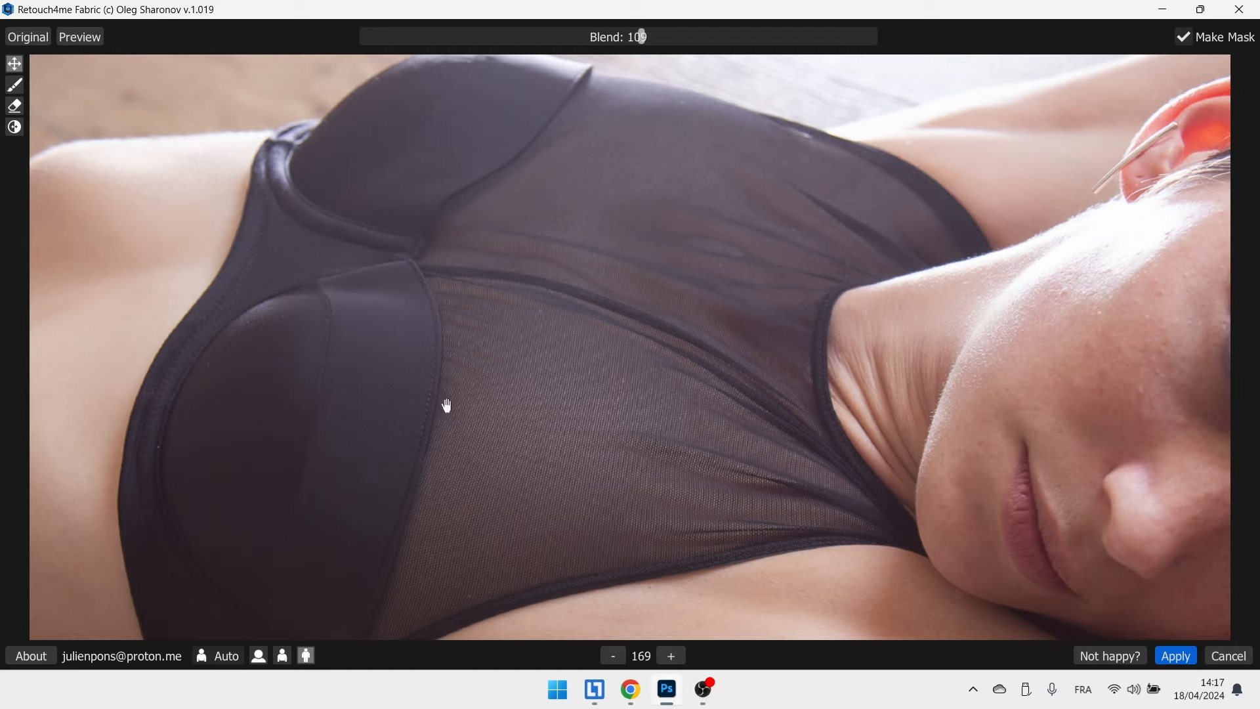
click(72, 38)
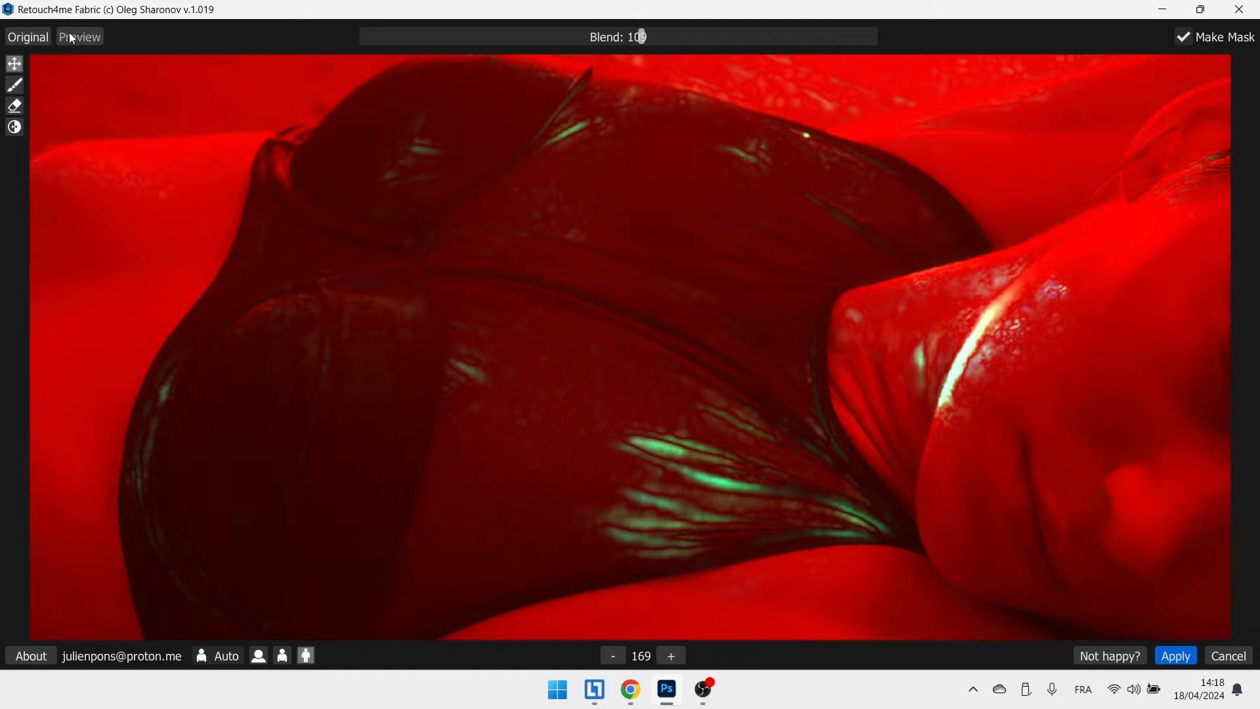
click(74, 38)
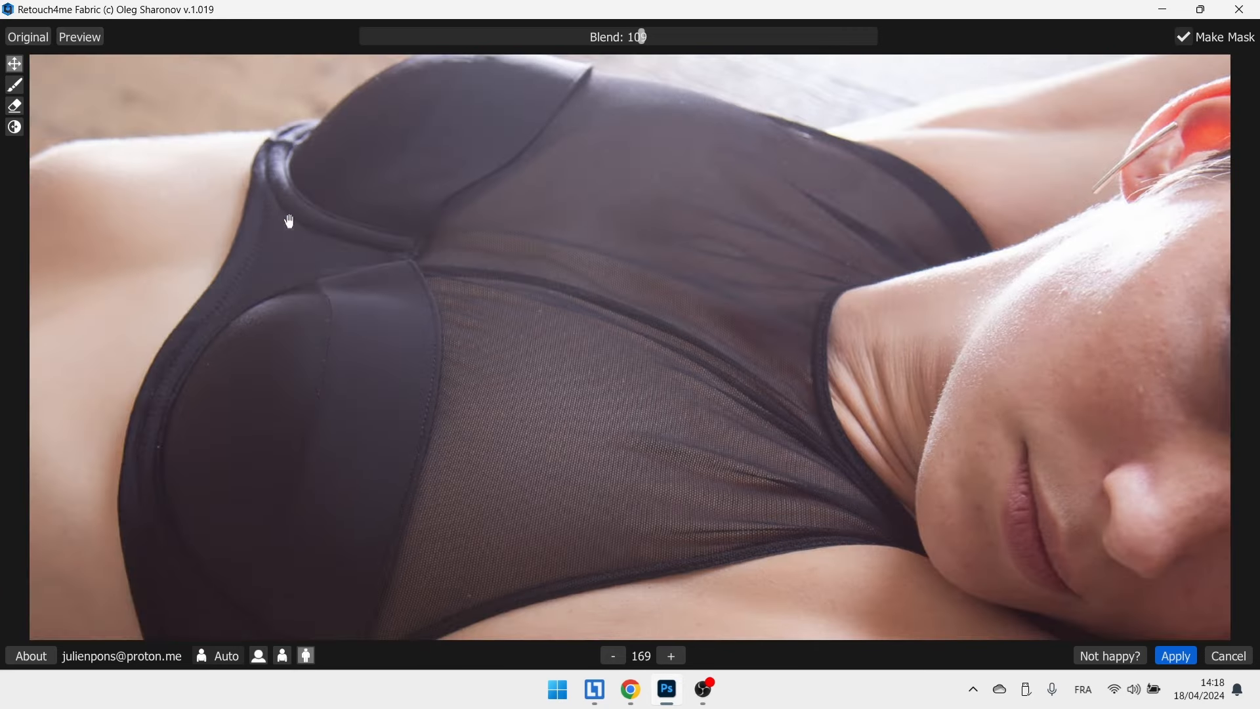
click(38, 38)
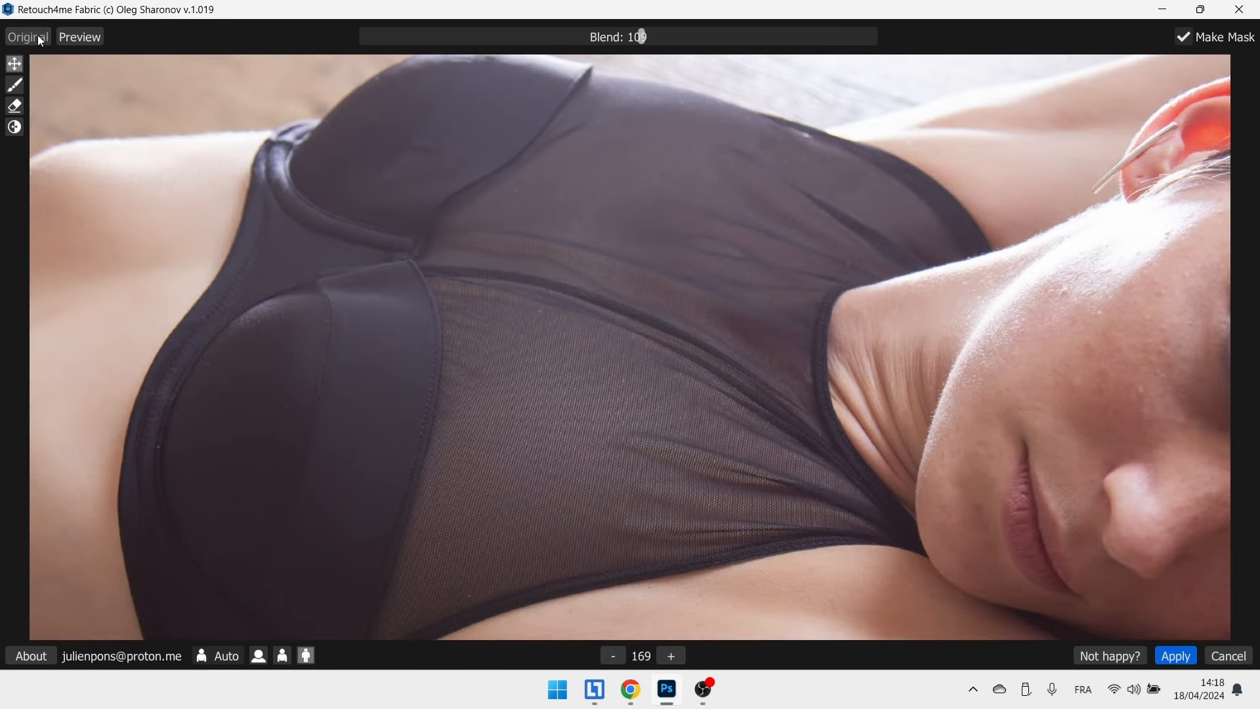
click(39, 38)
click(38, 39)
click(38, 38)
click(38, 38)
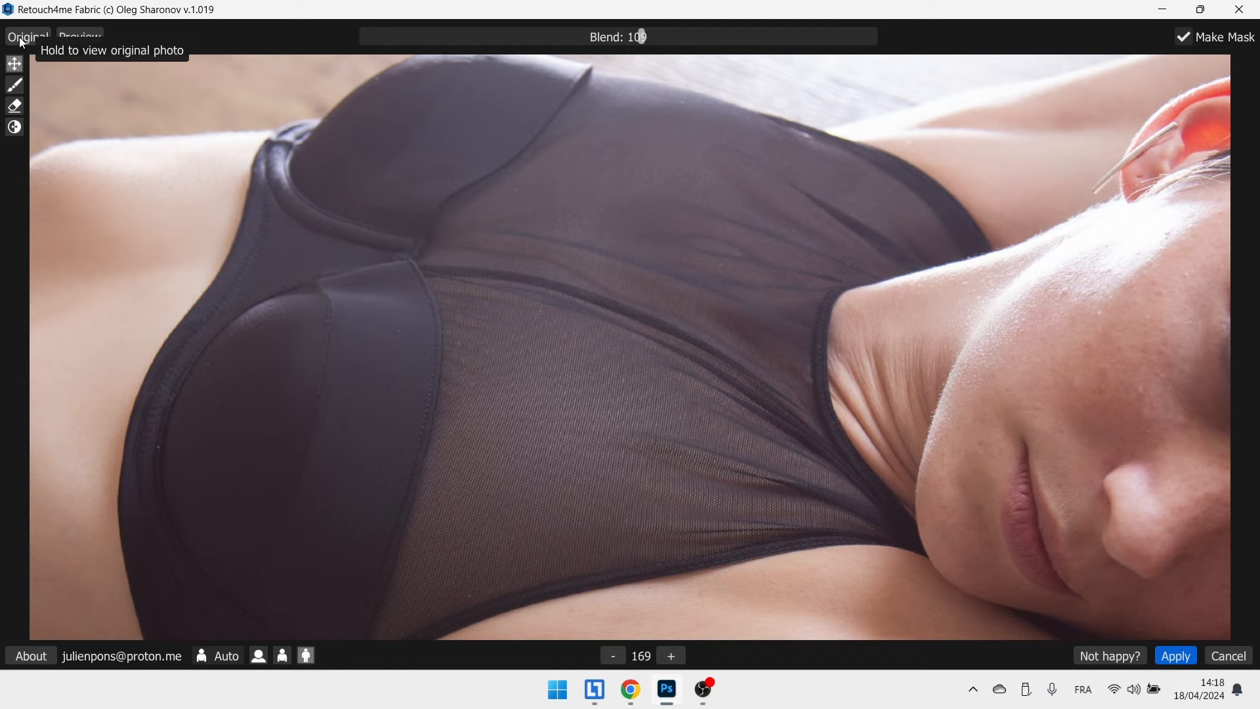
click(22, 43)
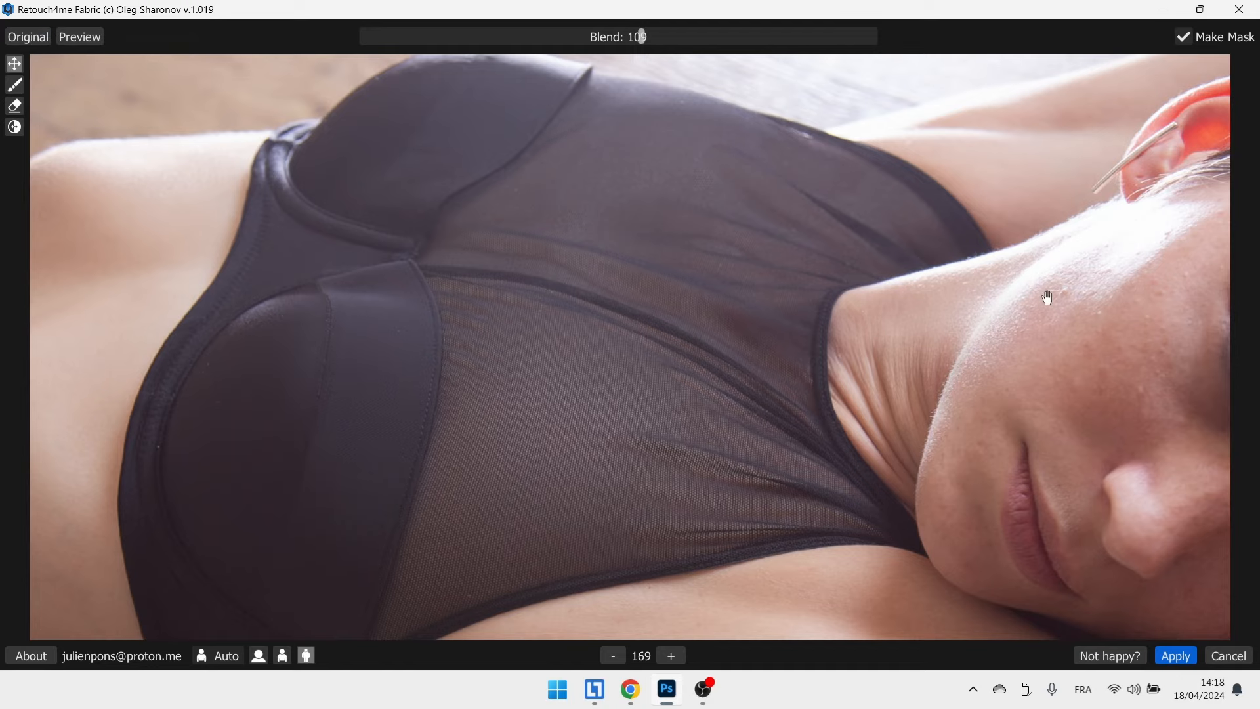
Compare the Fabric retouch with the original around the neck, face and hair, and preview its mask there.
drag(1046, 293, 554, 281)
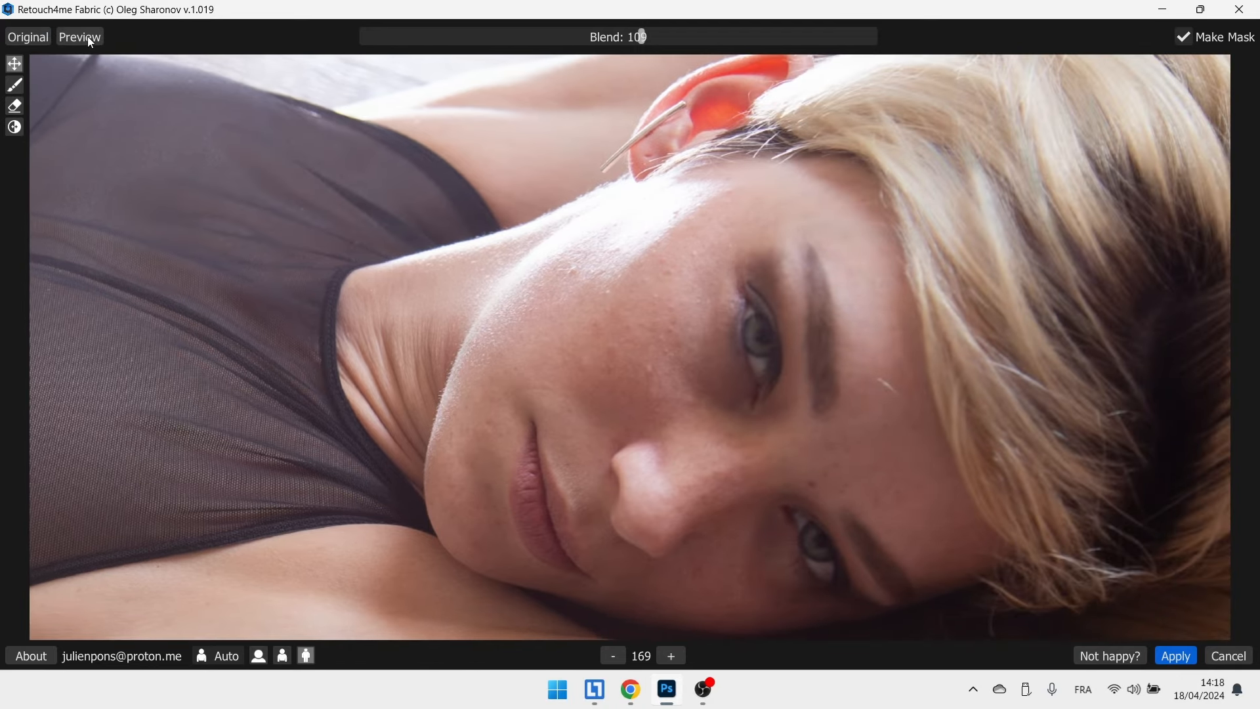
click(92, 38)
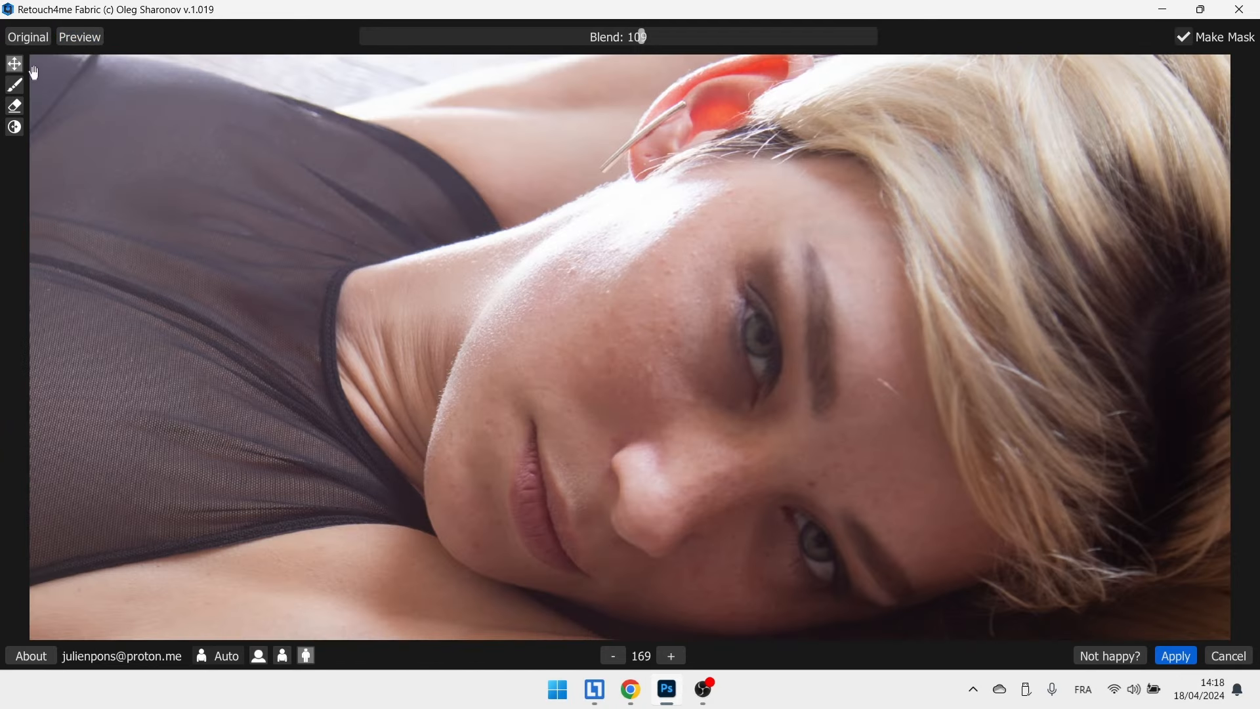
click(24, 38)
click(23, 37)
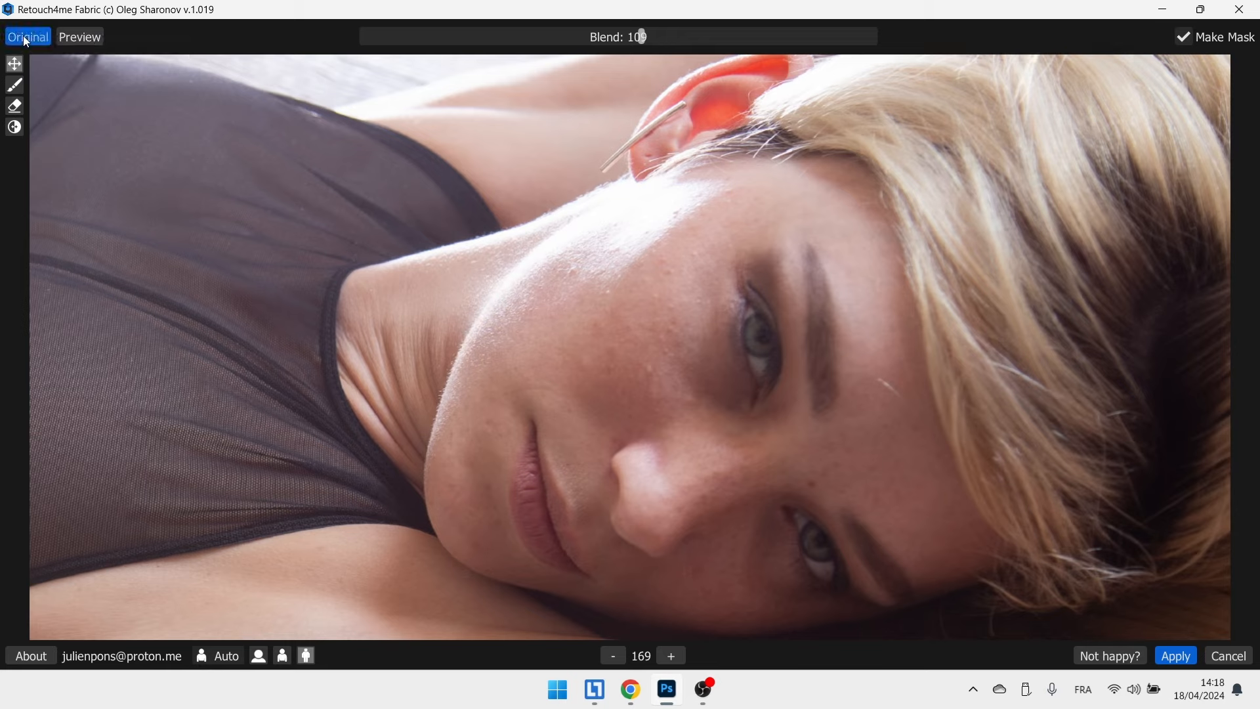
click(24, 38)
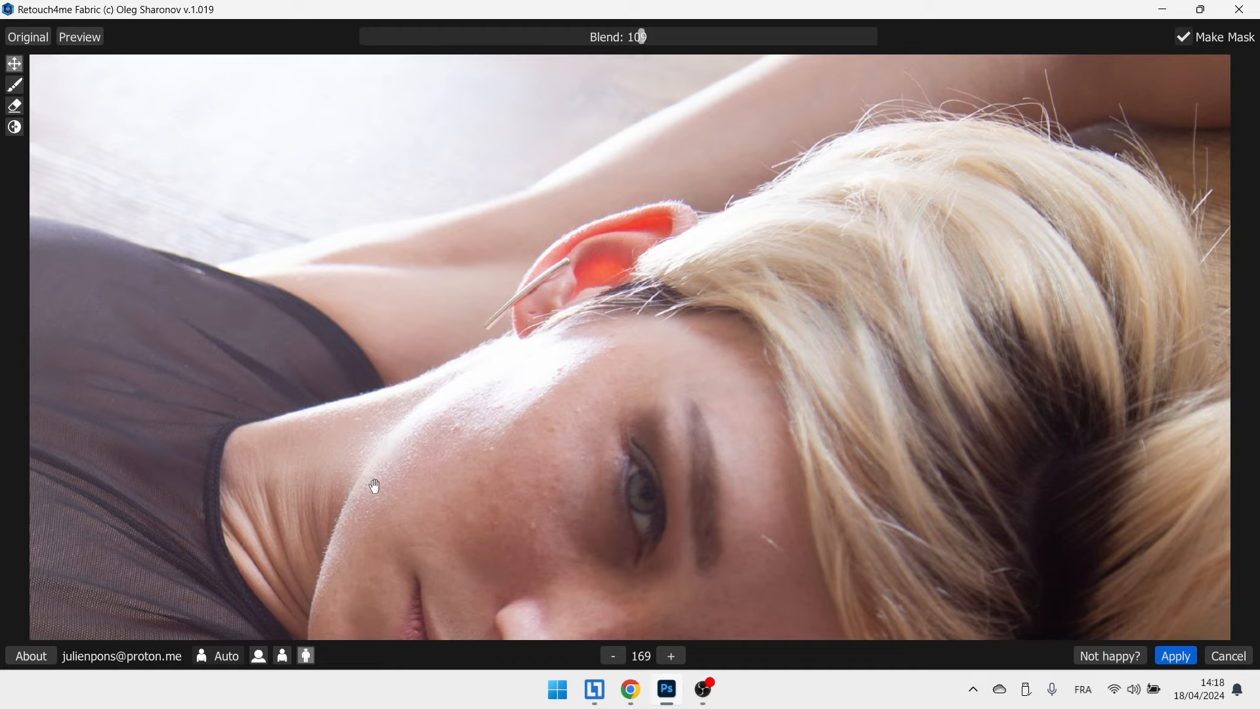
click(28, 39)
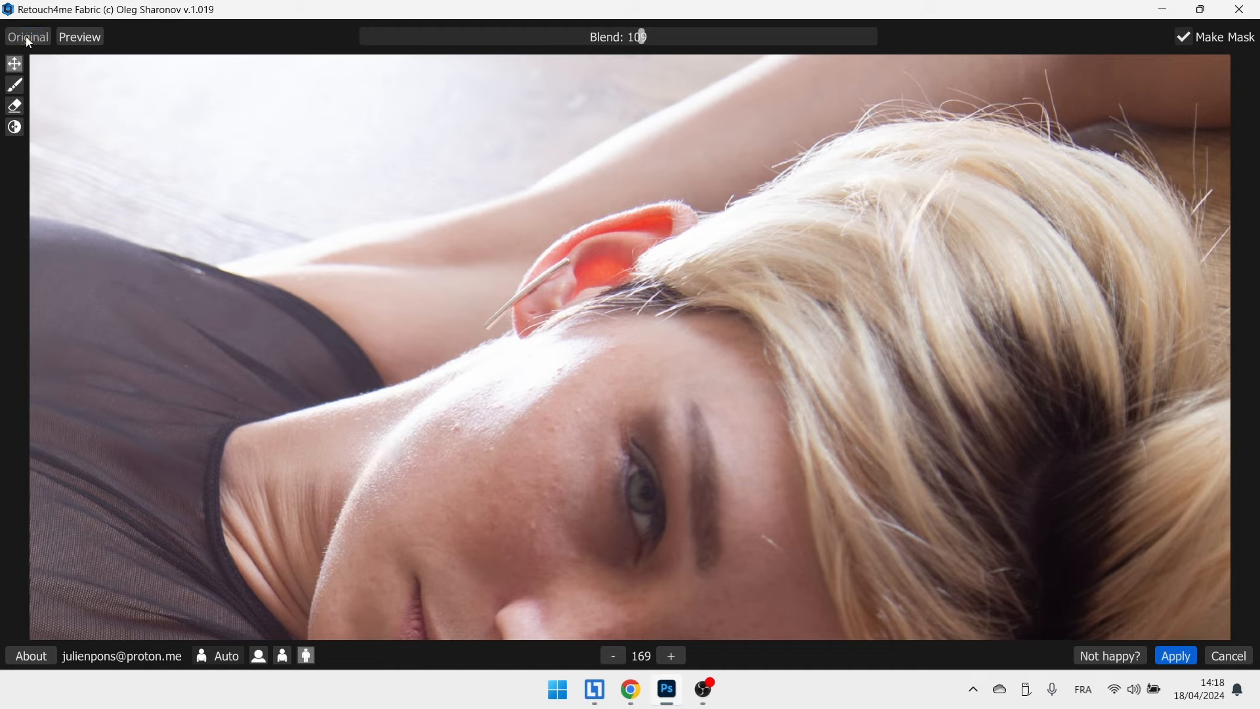
click(27, 38)
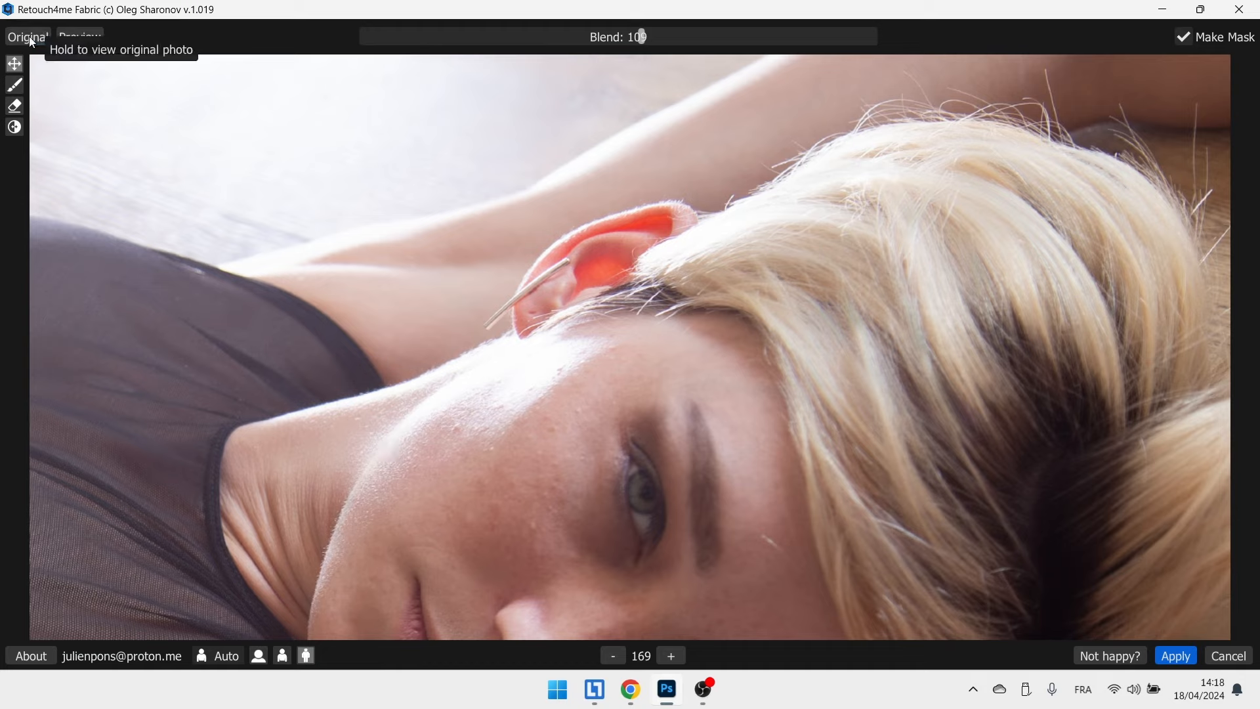
Apply the Fabric filter, add a black mask to Arrière-plan copie 2, and paint it white over the sheer top.
click(1195, 662)
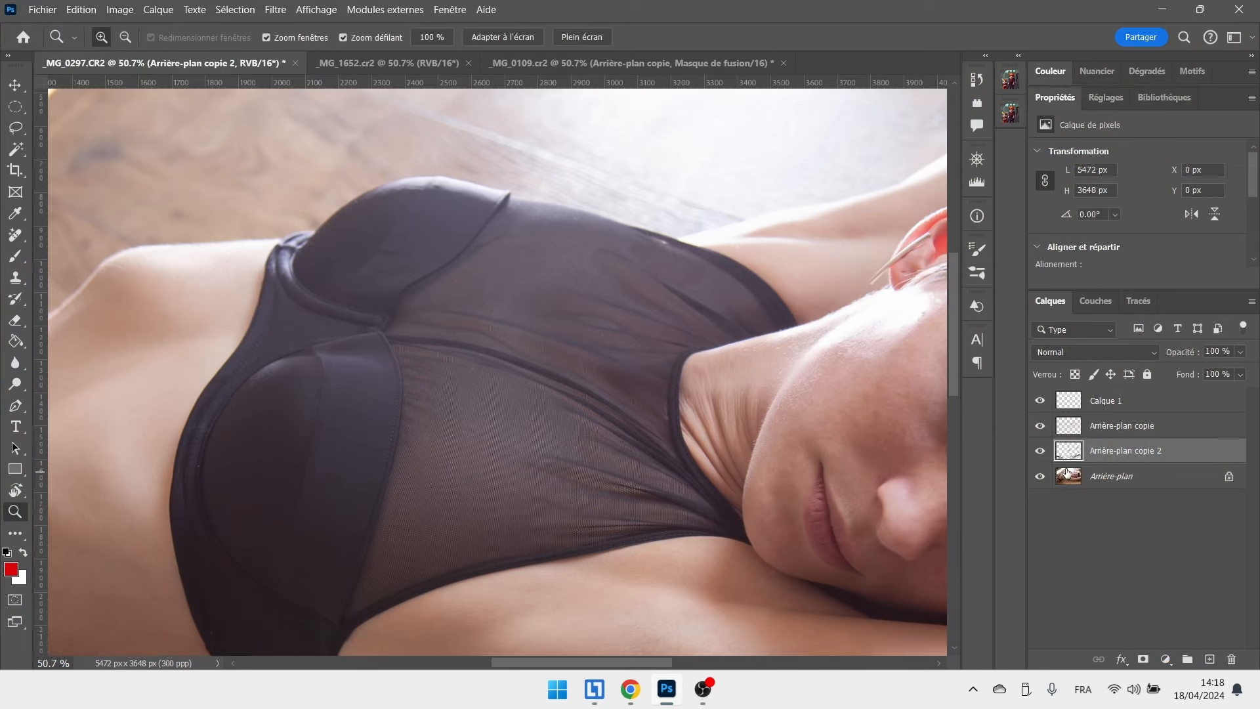
alt+click(1143, 659)
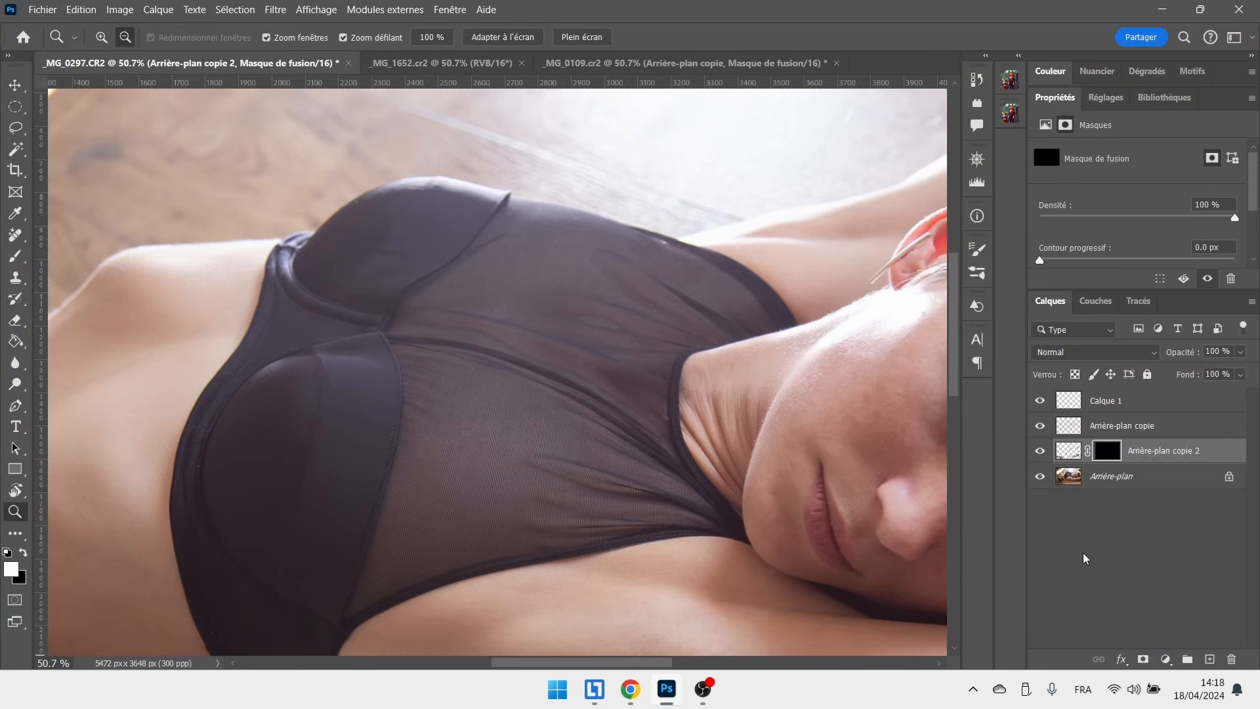
key(b)
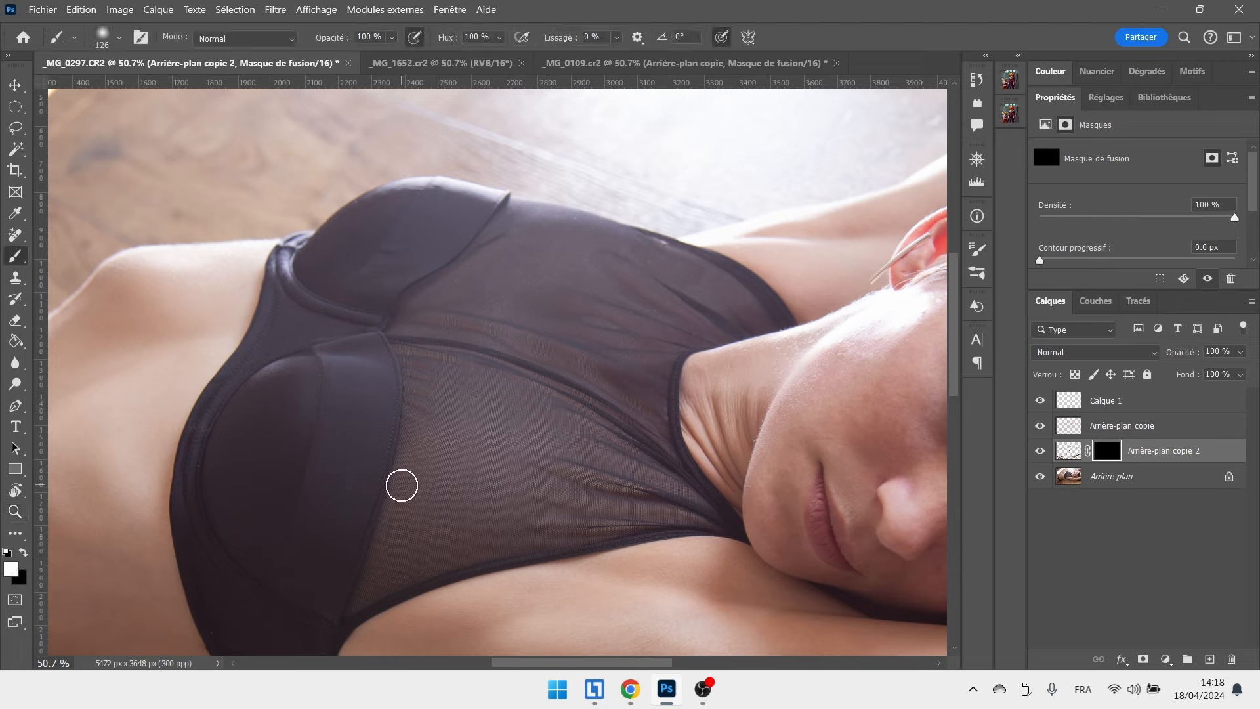
drag(407, 459, 403, 392)
Examine the retouched mesh texture of the top in close-up and the result across the whole photo.
key(x)
key(q)
key(z)
drag(422, 386, 411, 339)
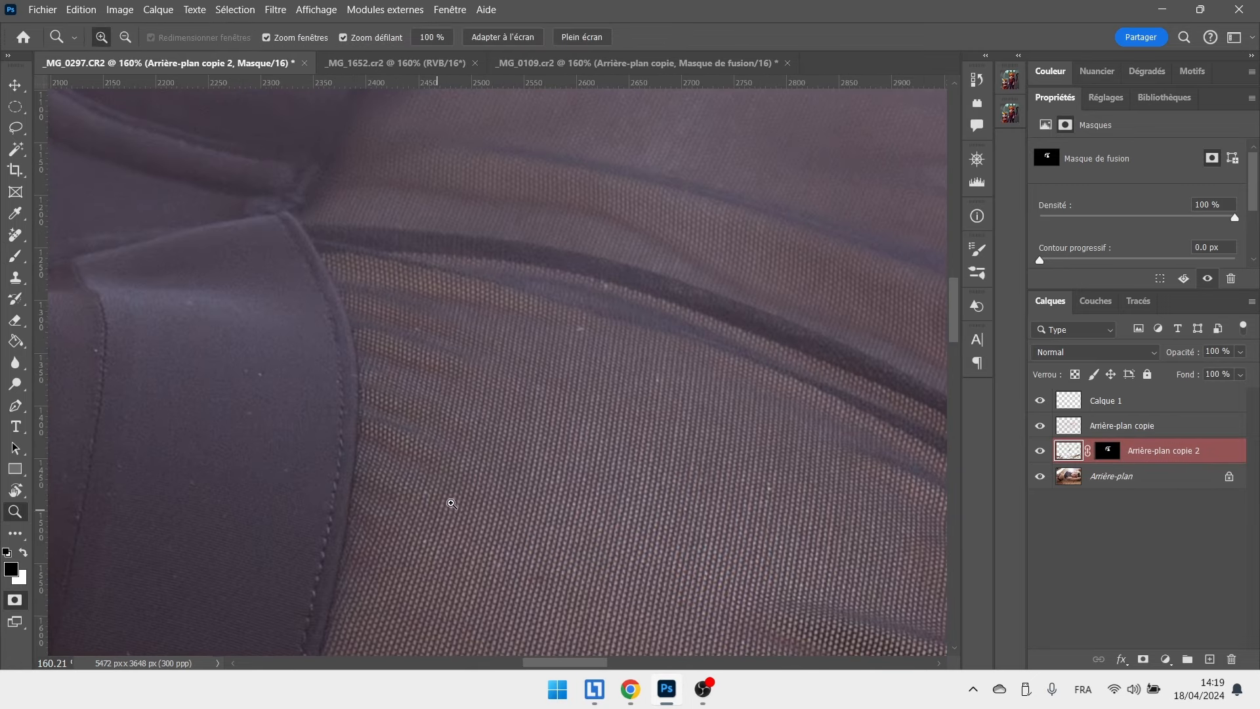
scroll(453, 498, down, 3)
scroll(463, 478, down, 5)
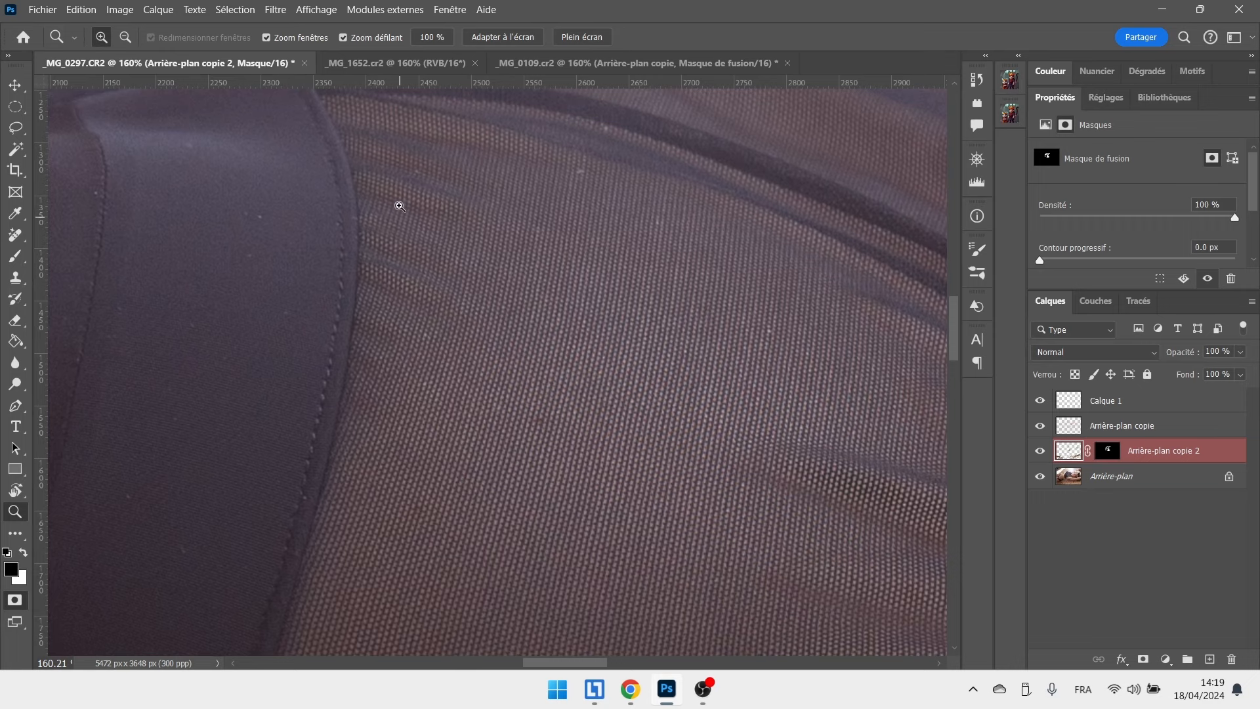
scroll(390, 279, up, 3)
scroll(387, 281, up, 8)
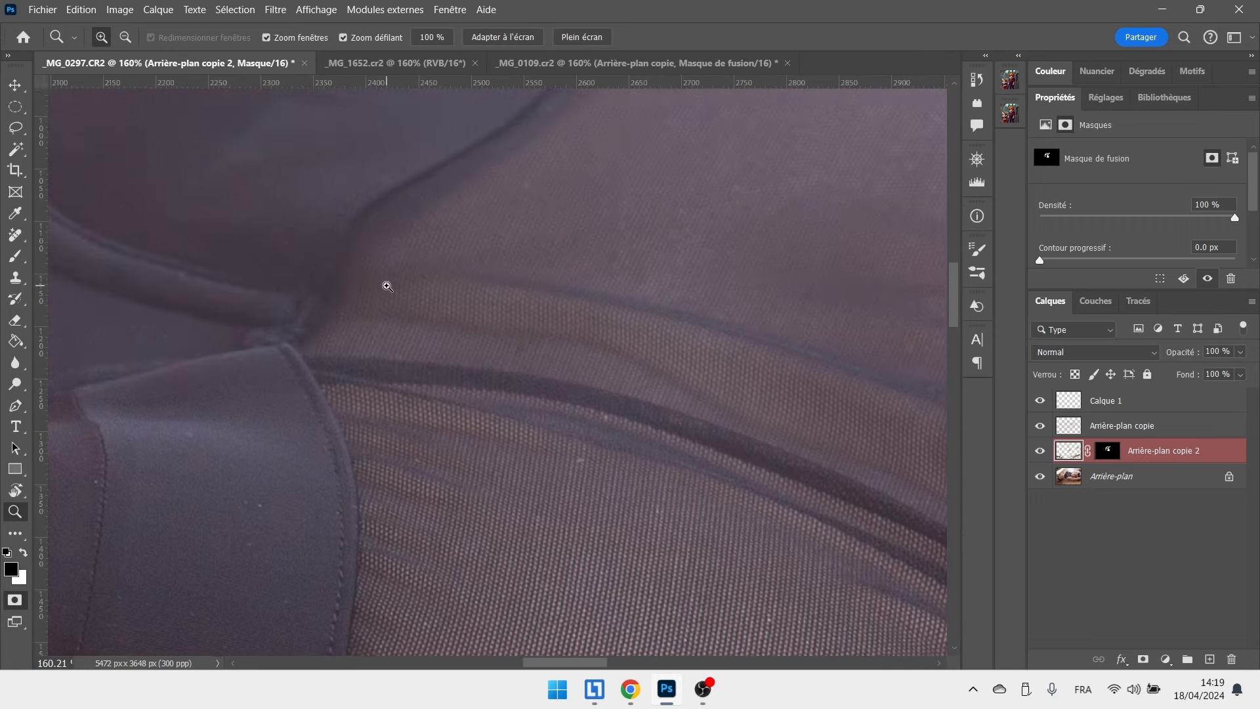
mouse_move(670, 341)
mouse_down()
mouse_move(641, 353)
mouse_move(658, 352)
mouse_up()
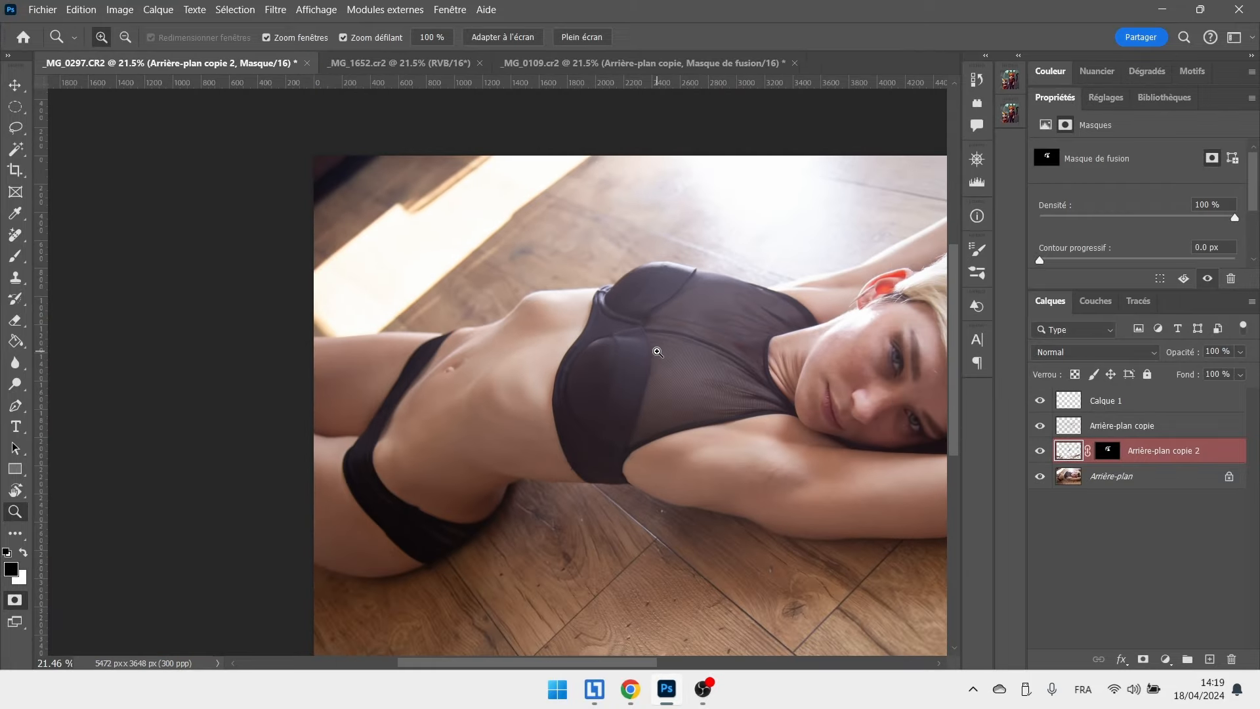
drag(658, 352, 512, 326)
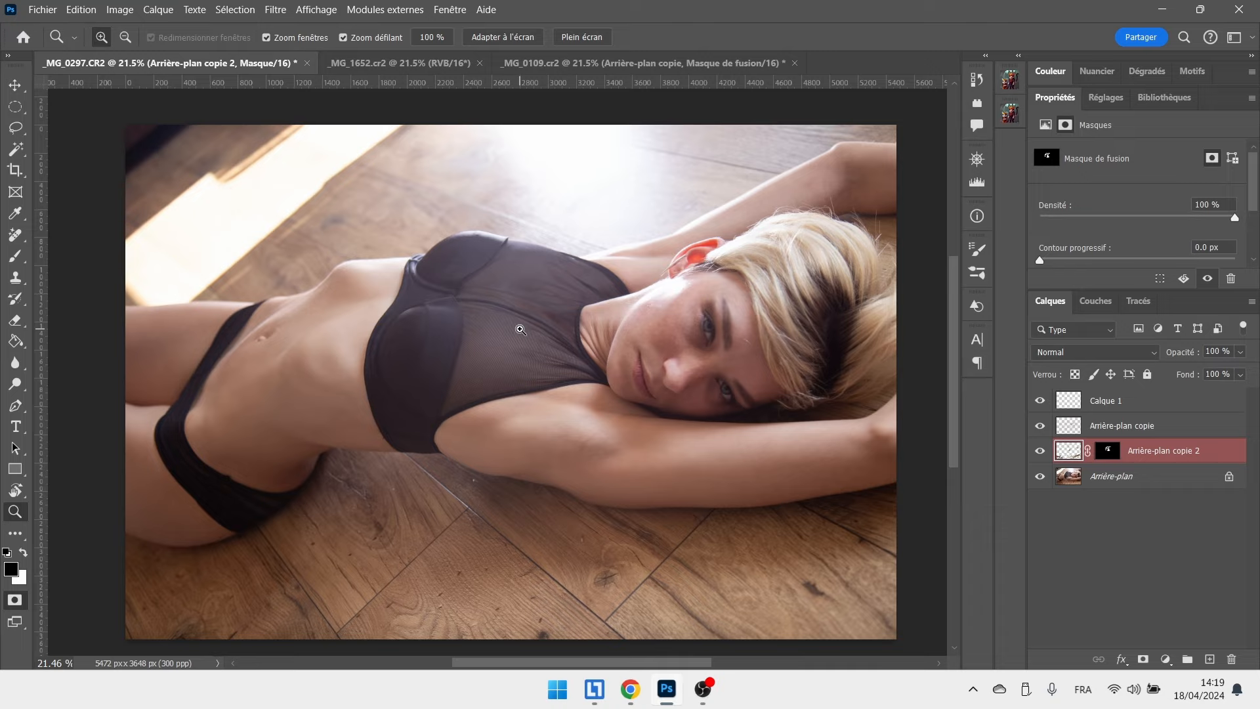
Look through the list of available Retouch4me filters and close it without choosing one.
click(276, 9)
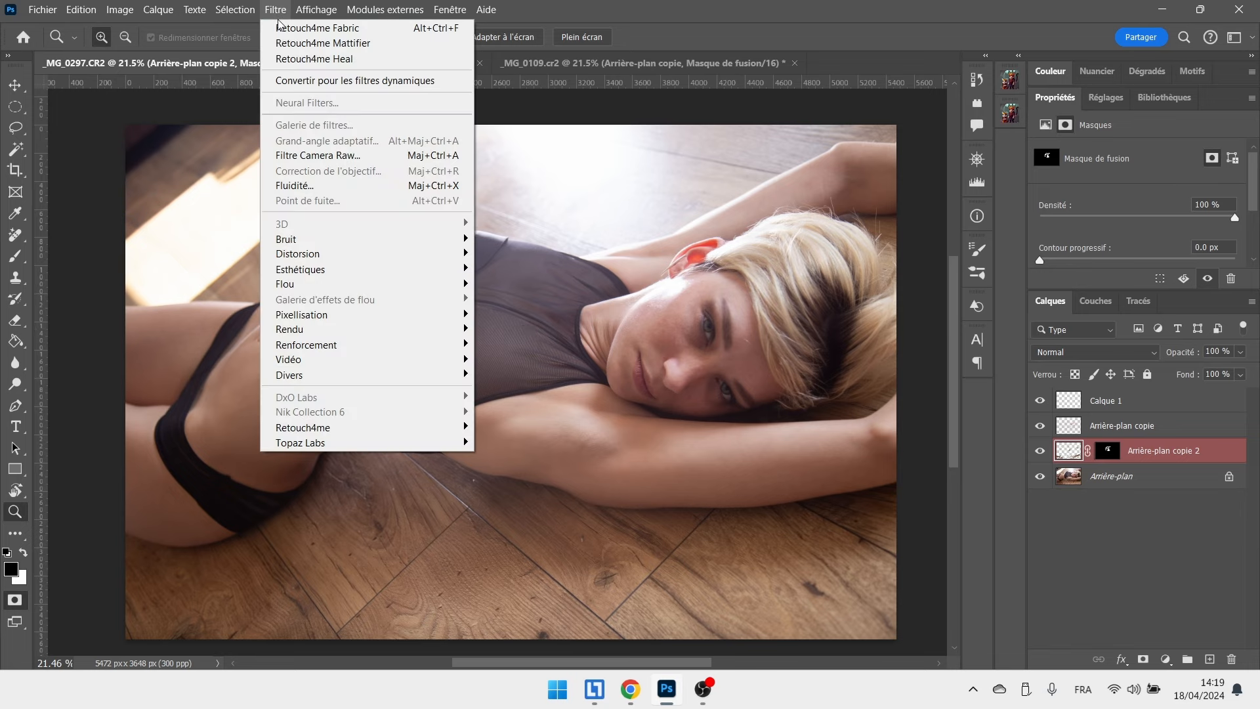
mouse_move(403, 428)
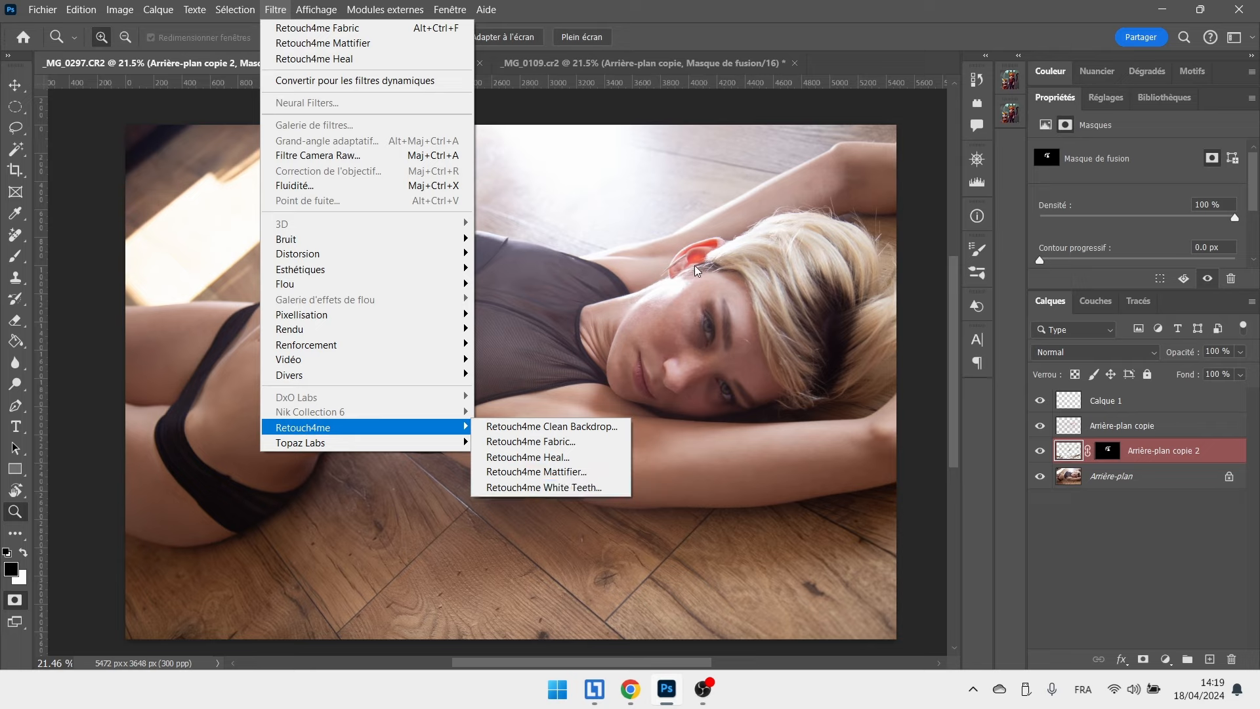
click(685, 27)
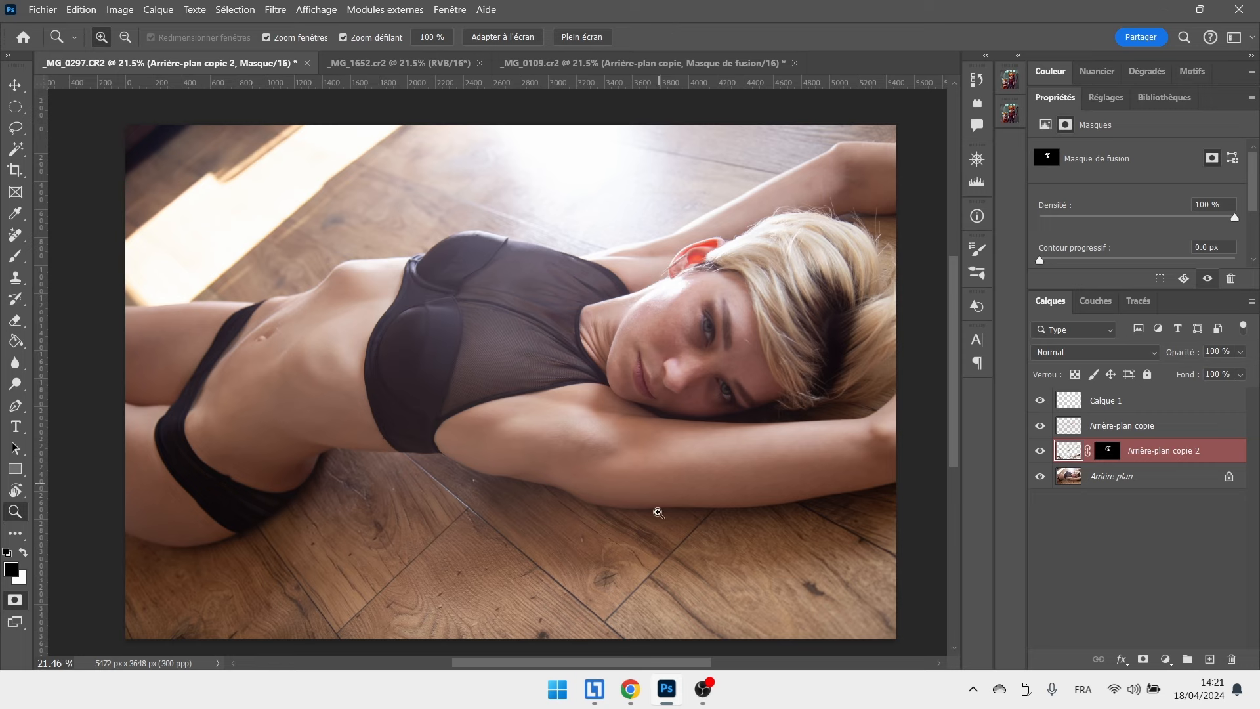
Switch to Chrome, look over the Cloud Retouching banner on the retouch4.me home page, and return to Photoshop.
click(630, 688)
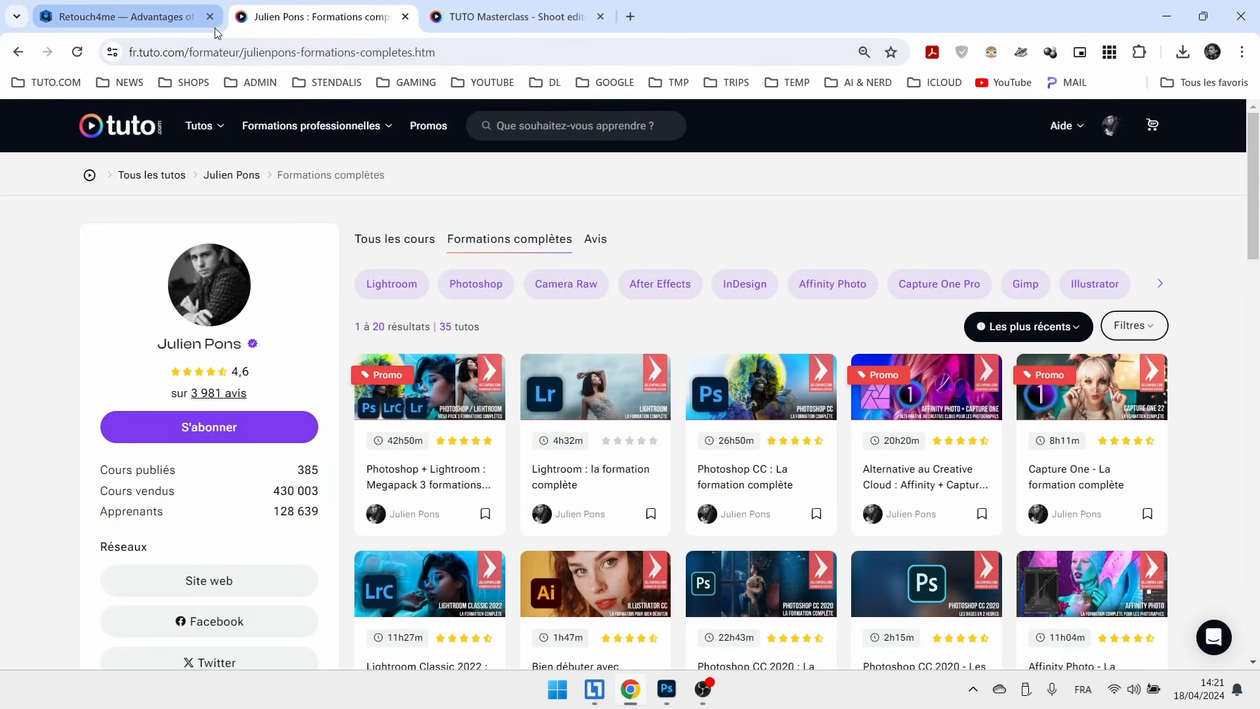
click(196, 24)
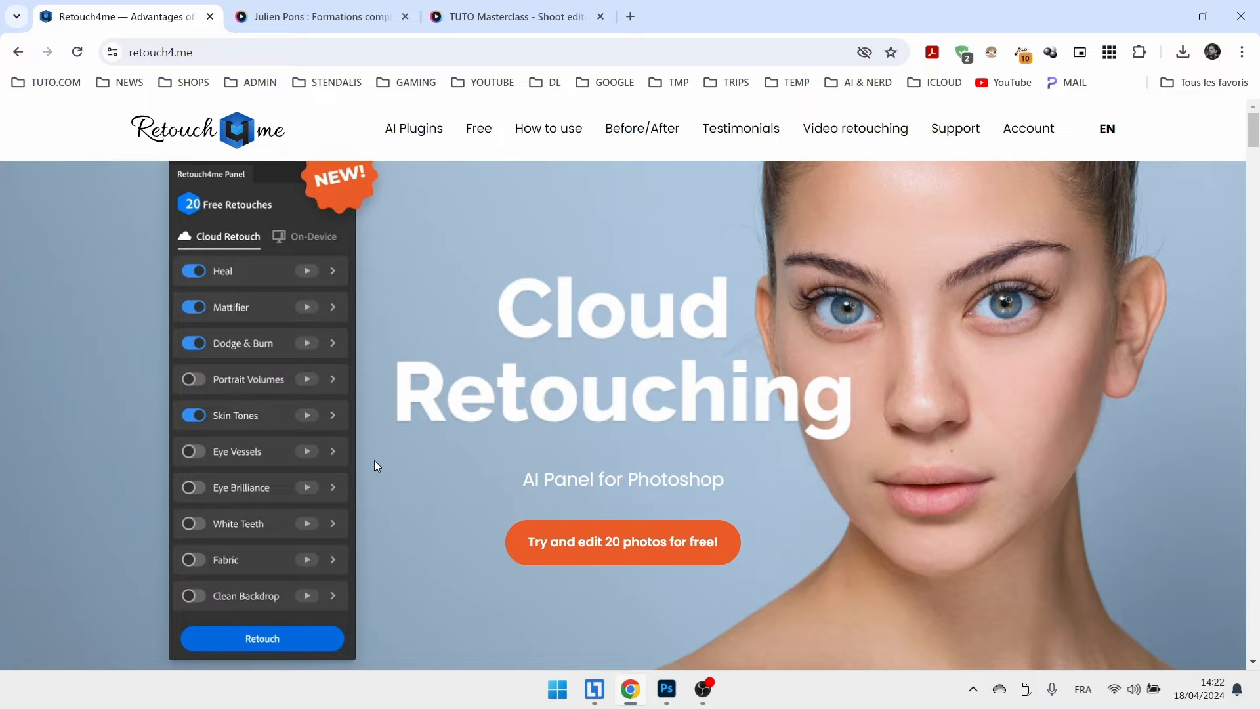
scroll(387, 466, down, 5)
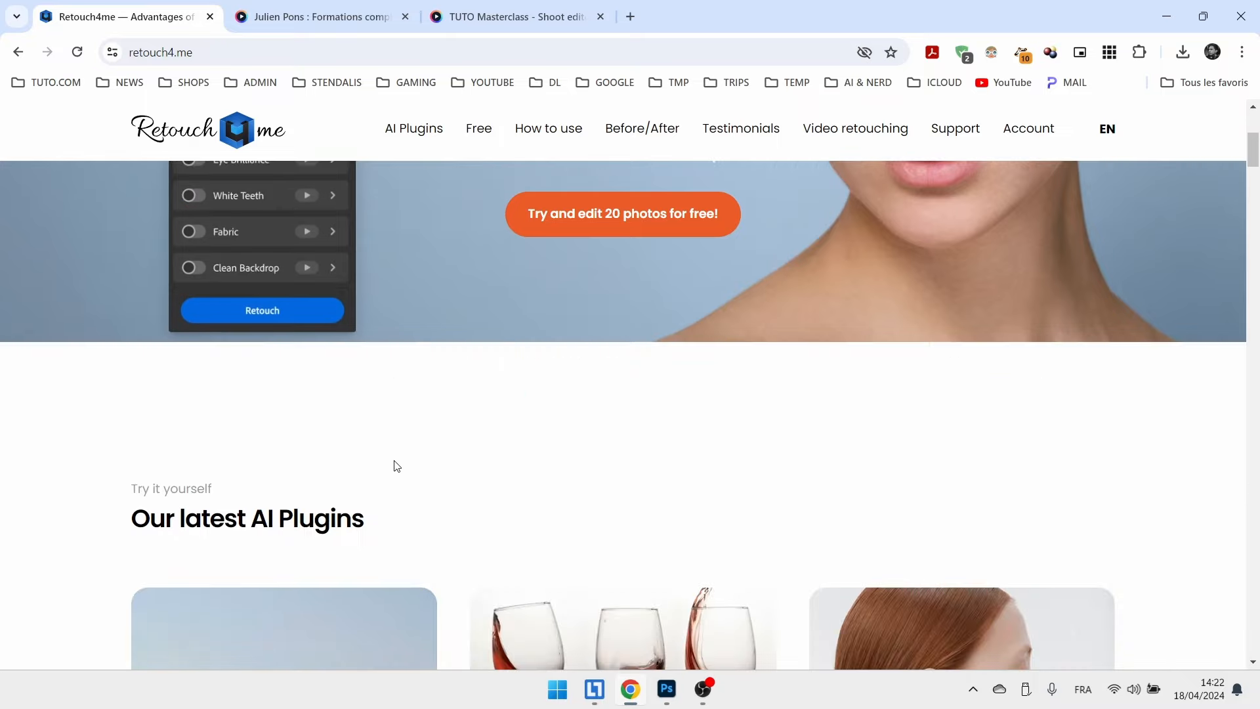
scroll(397, 466, up, 5)
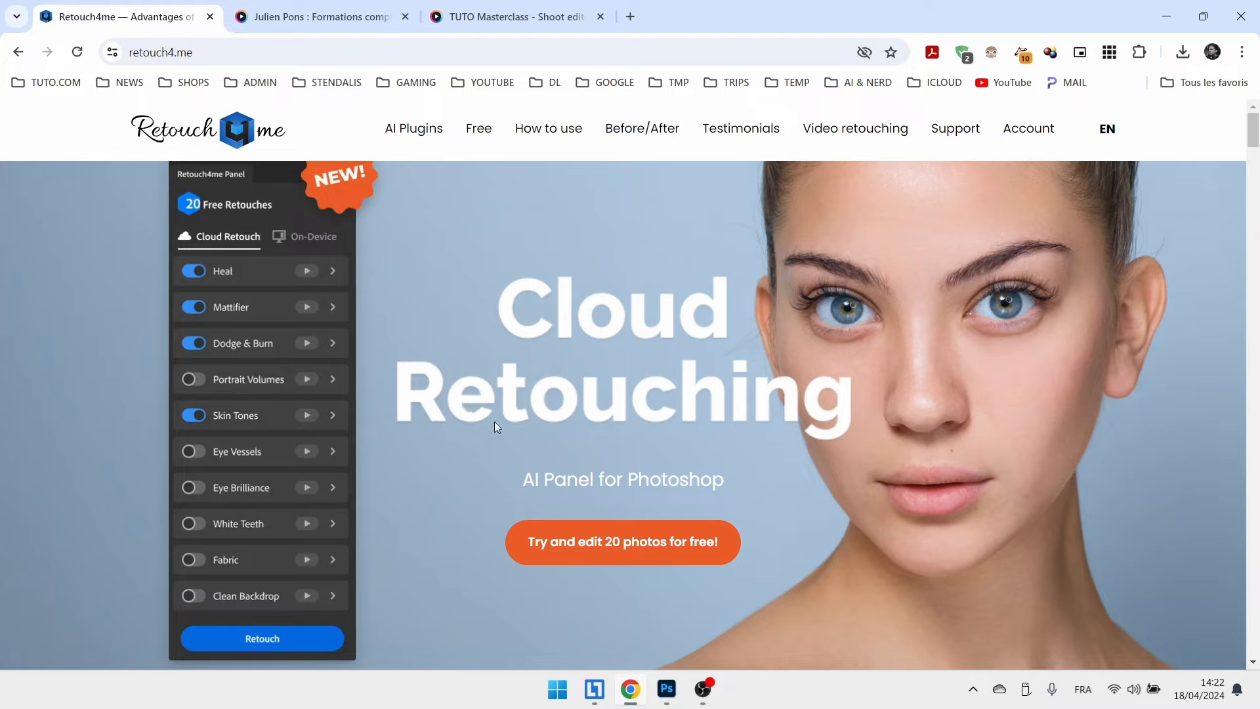
click(667, 689)
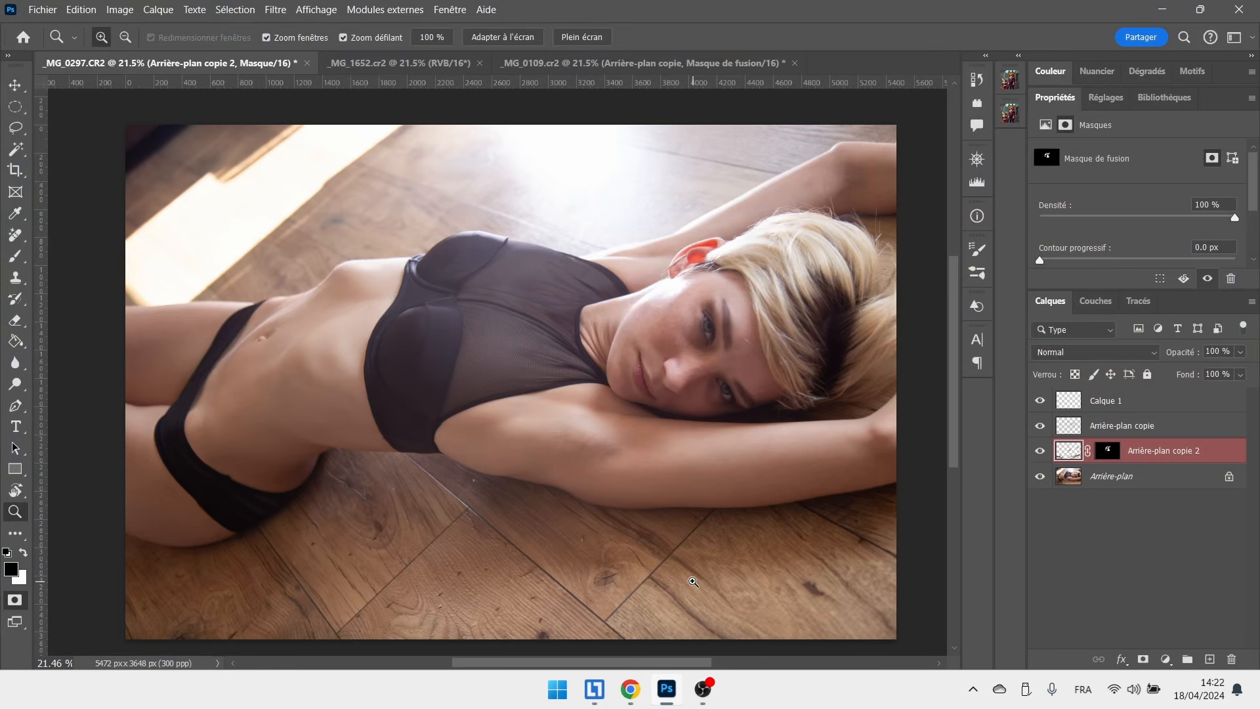